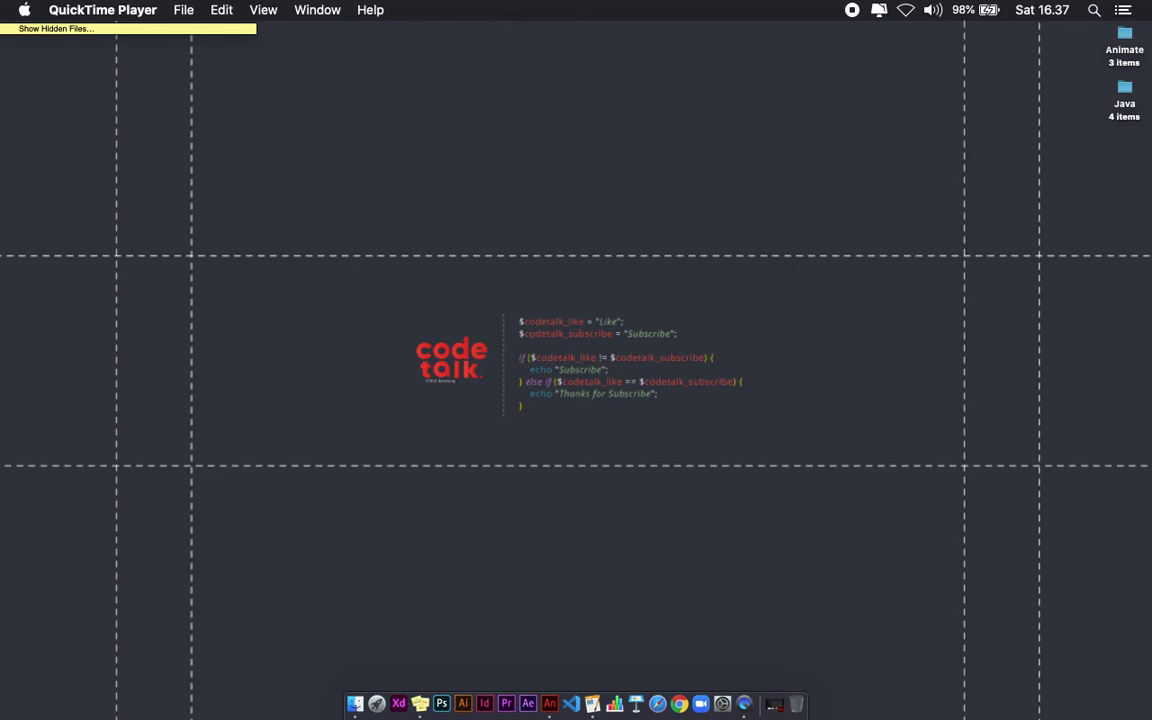
# Switch to Adobe Animate and create an AIR for Android document of 480 by 800 pixels at 24 fps
pyautogui.click(774, 704)
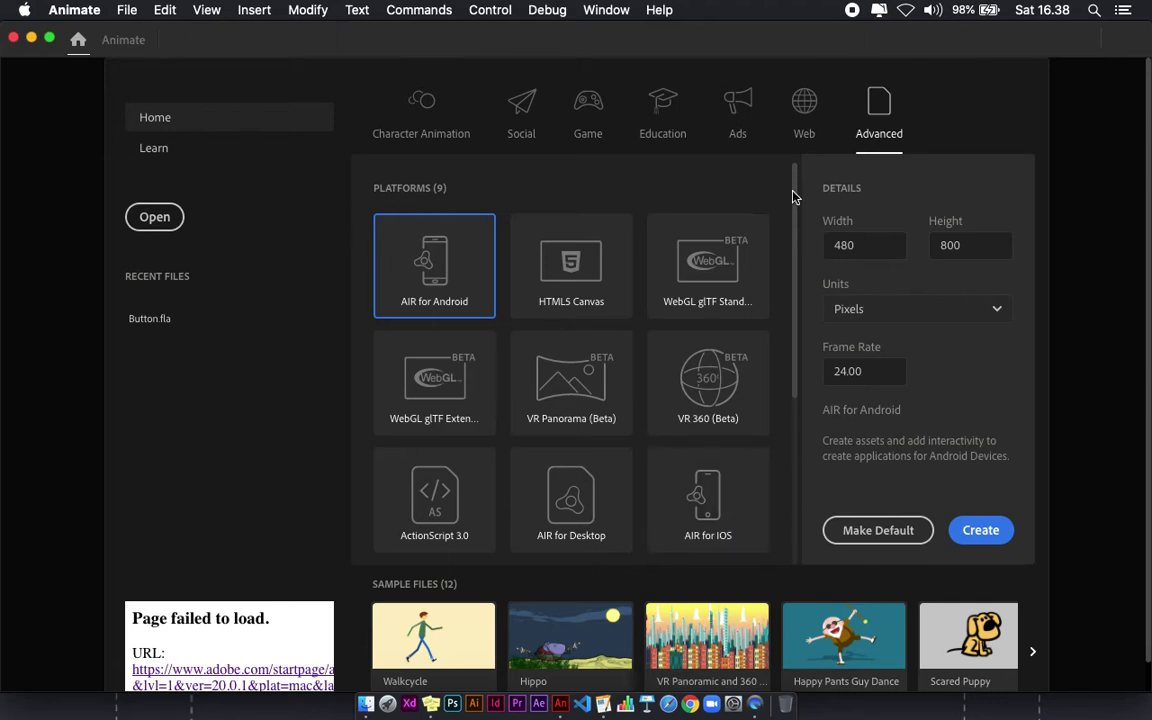
pyautogui.click(427, 277)
pyautogui.click(980, 530)
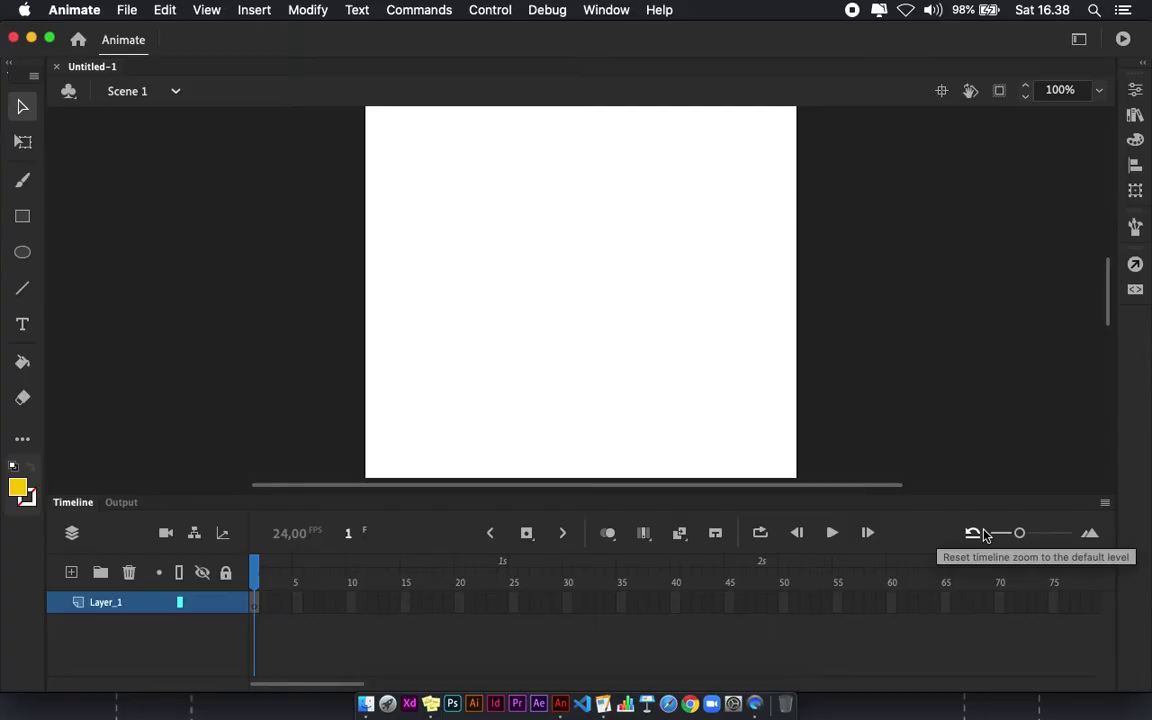
pyautogui.press('super+minus')
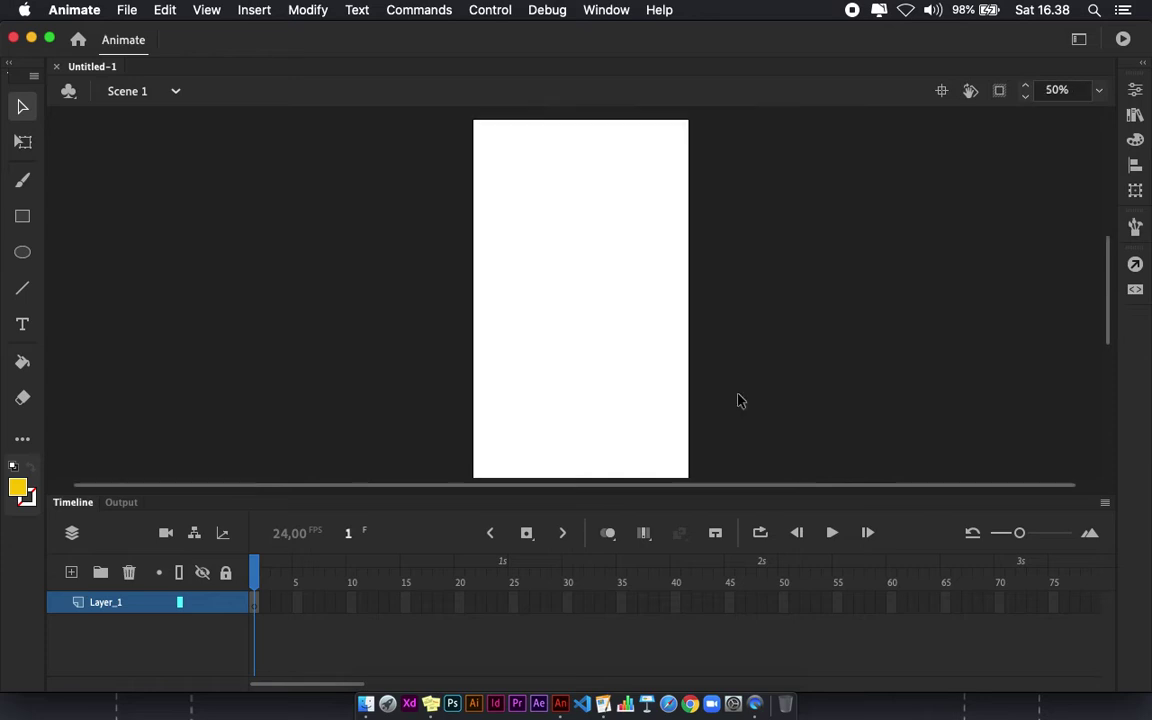
pyautogui.moveTo(724, 352); pyautogui.dragTo(717, 394)
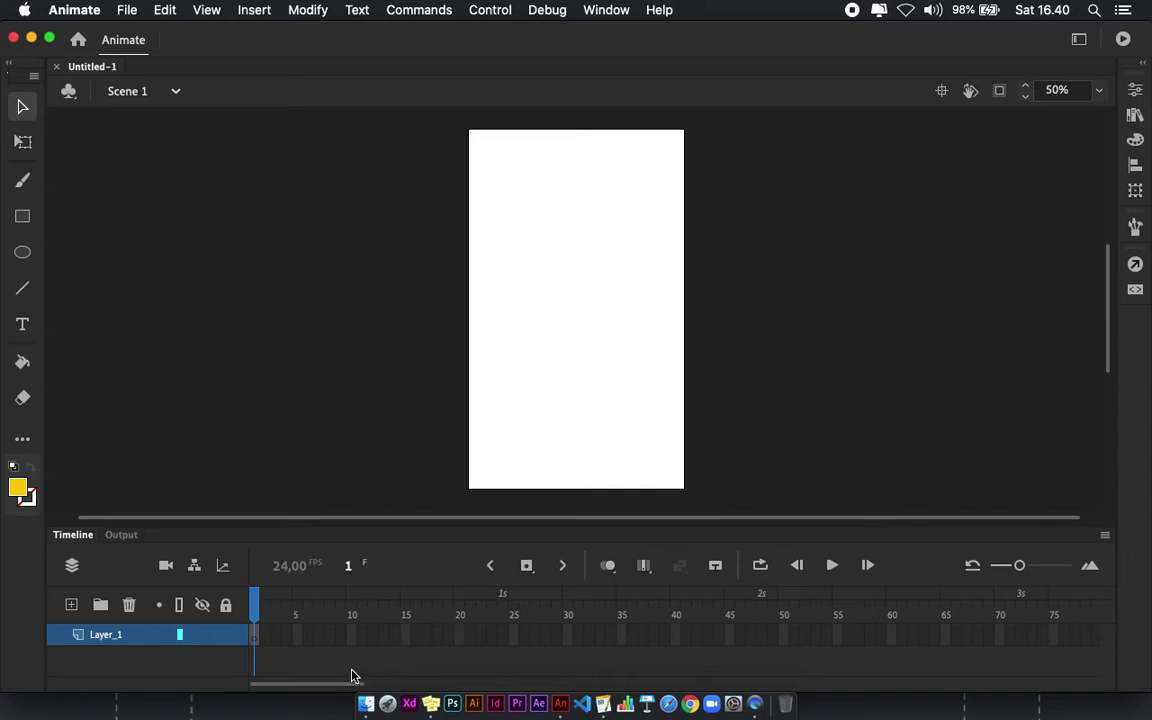
pyautogui.moveTo(281, 685)
pyautogui.mouseDown()
pyautogui.moveTo(1078, 684)
pyautogui.moveTo(291, 689)
pyautogui.mouseUp()
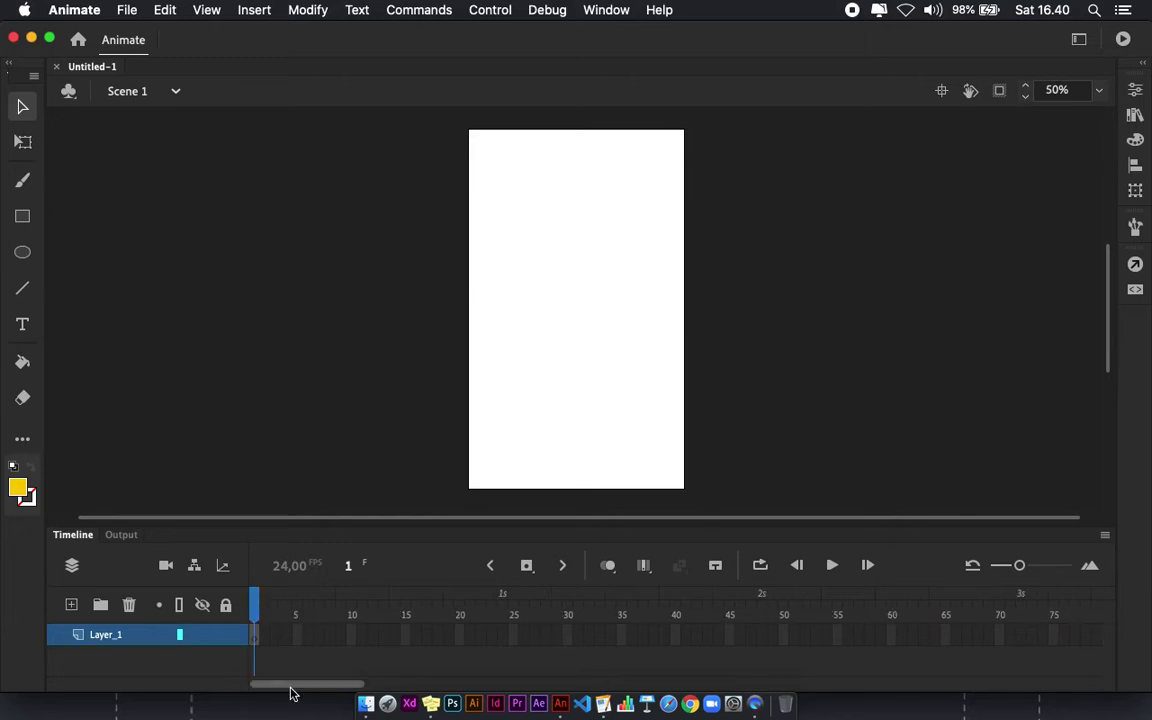
pyautogui.click(353, 637)
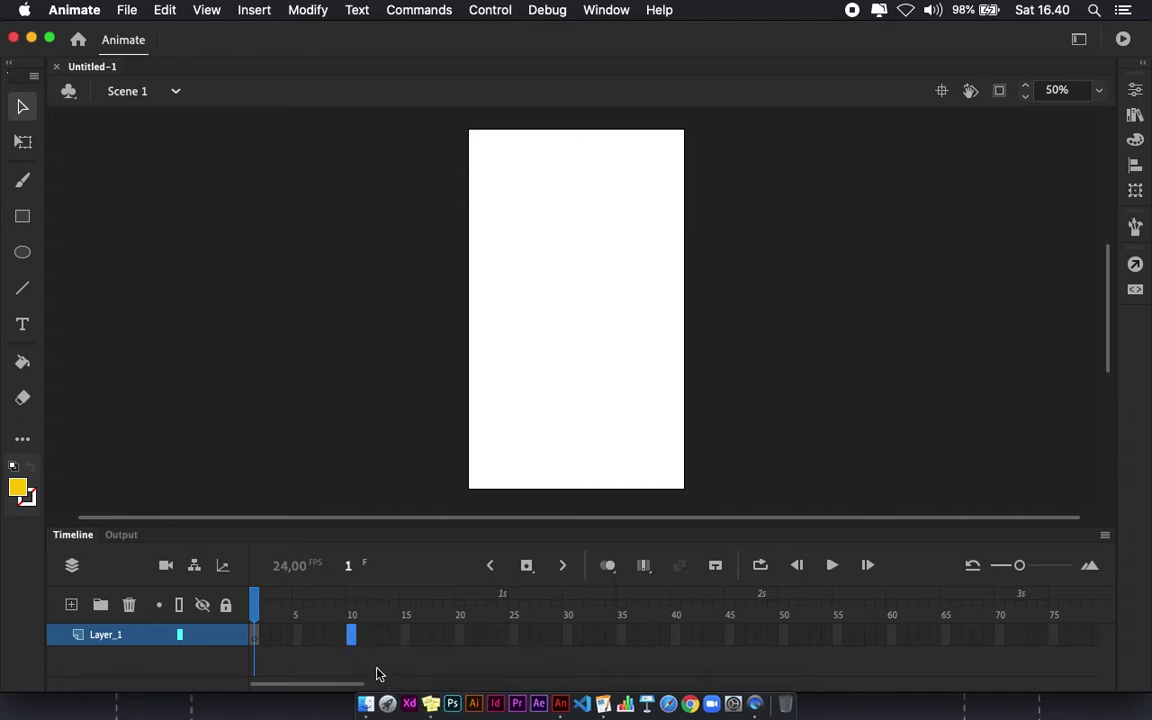
pyautogui.click(300, 636)
# Draw a yellow circle without an outline in the lower middle of the stage on frame 1
pyautogui.click(23, 254)
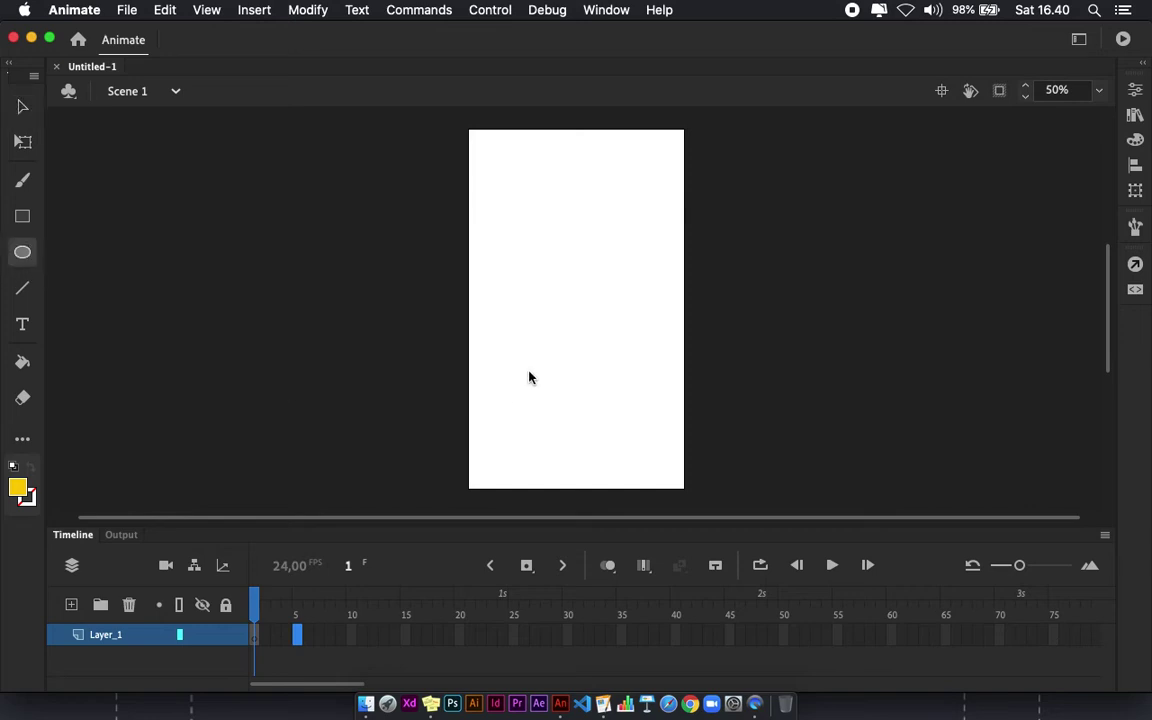
pyautogui.click(255, 645)
pyautogui.moveTo(530, 345); pyautogui.dragTo(620, 430)
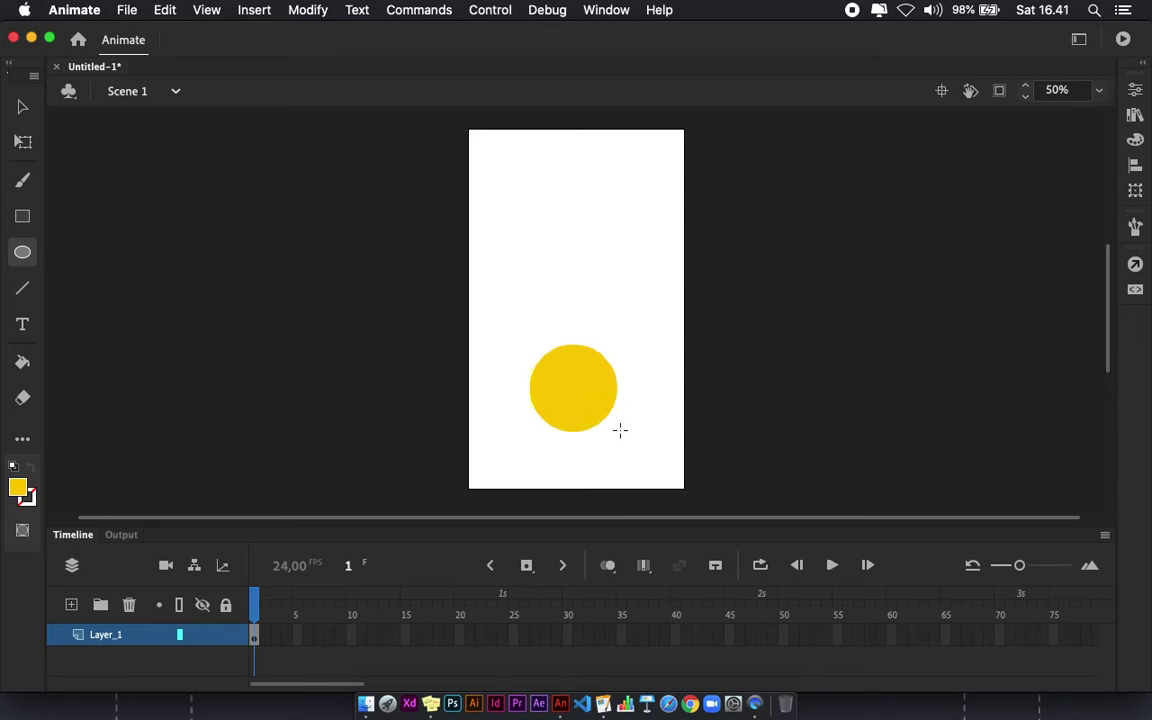
pyautogui.press('v')
pyautogui.click(543, 396)
# Add the text "02" over the yellow circle and colour it white
pyautogui.press('t')
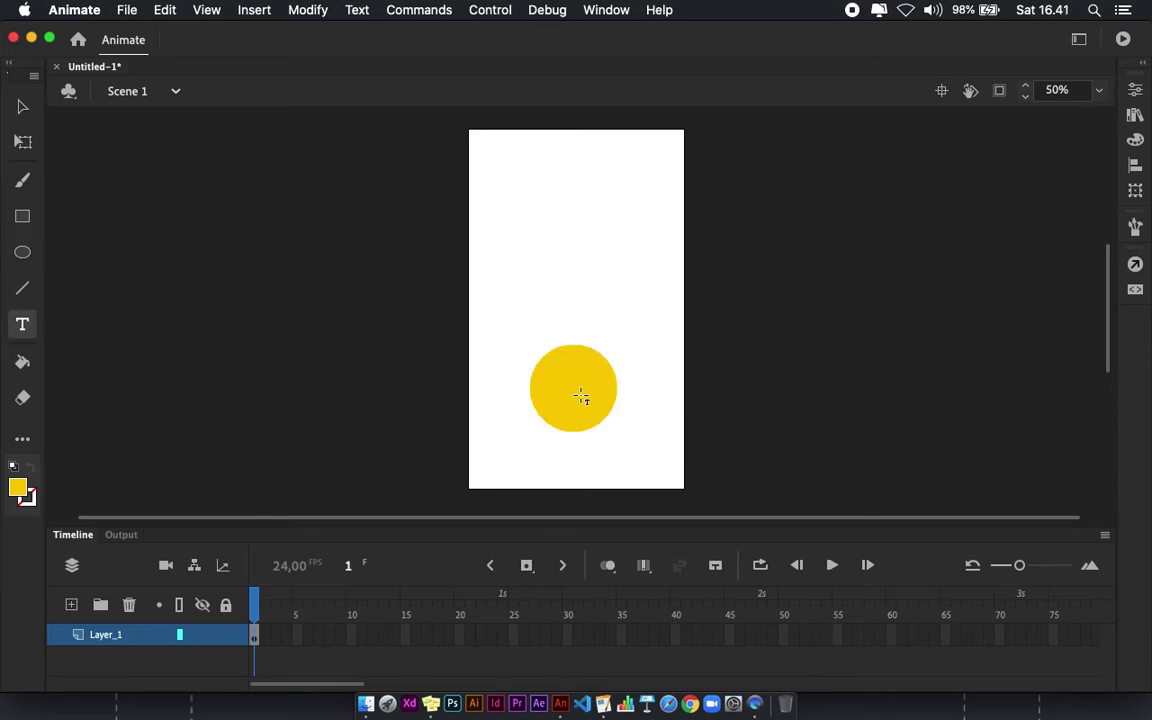
pyautogui.moveTo(561, 378); pyautogui.dragTo(598, 407)
pyautogui.write('02')
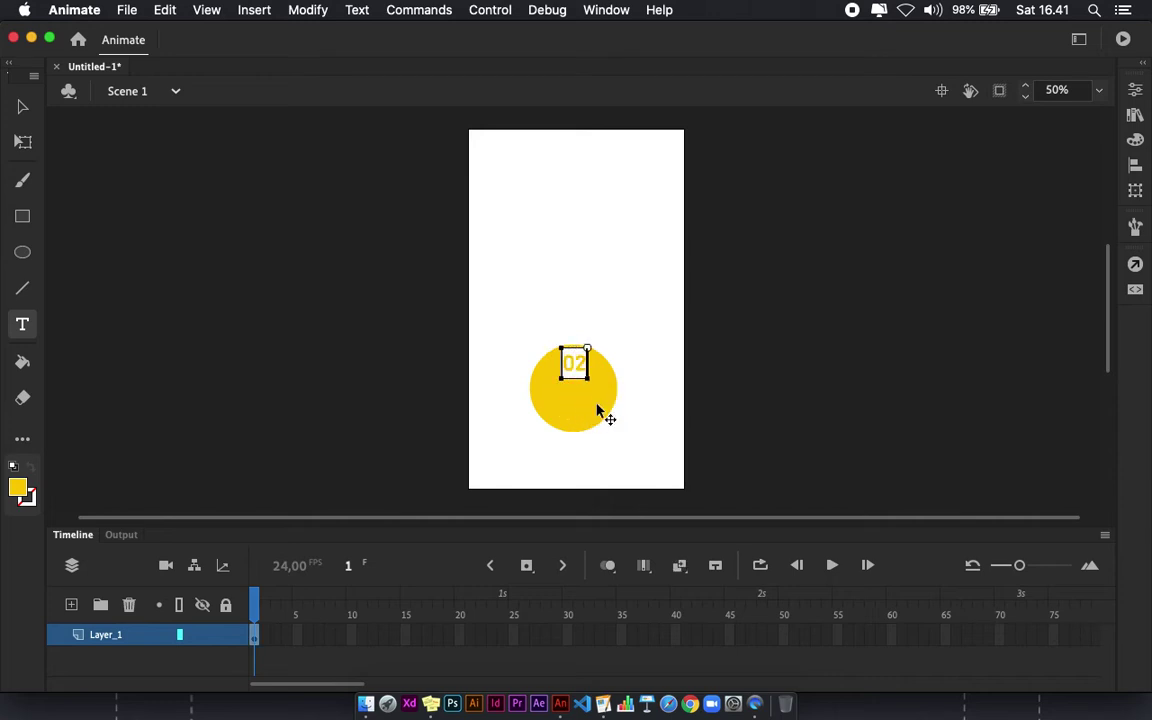
pyautogui.press('super+a')
pyautogui.click(17, 487)
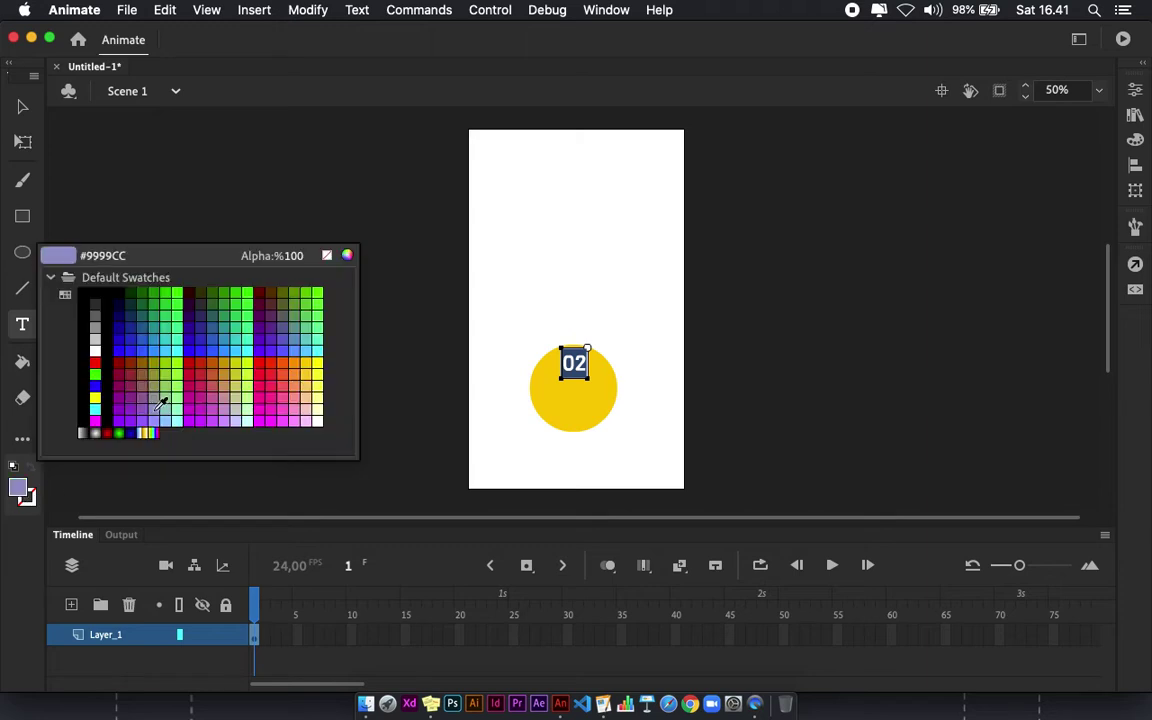
pyautogui.click(96, 349)
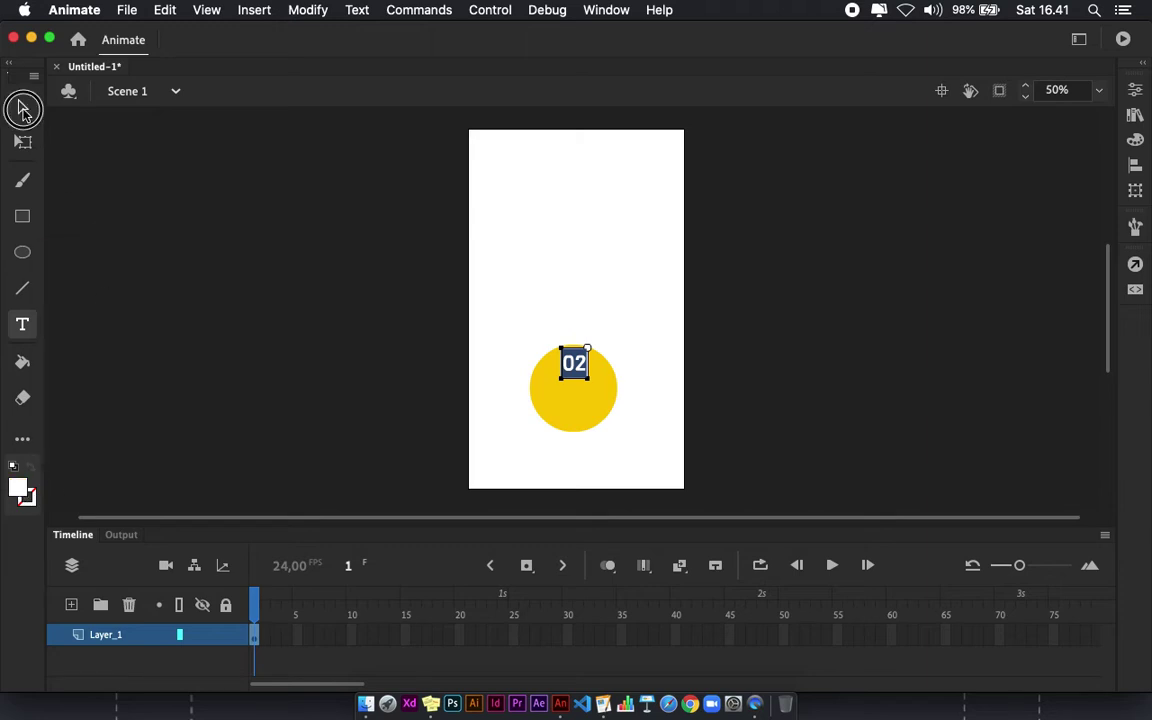
# Move the "02" text to the centre of the yellow circle
pyautogui.click(22, 106)
pyautogui.moveTo(580, 367); pyautogui.dragTo(577, 393)
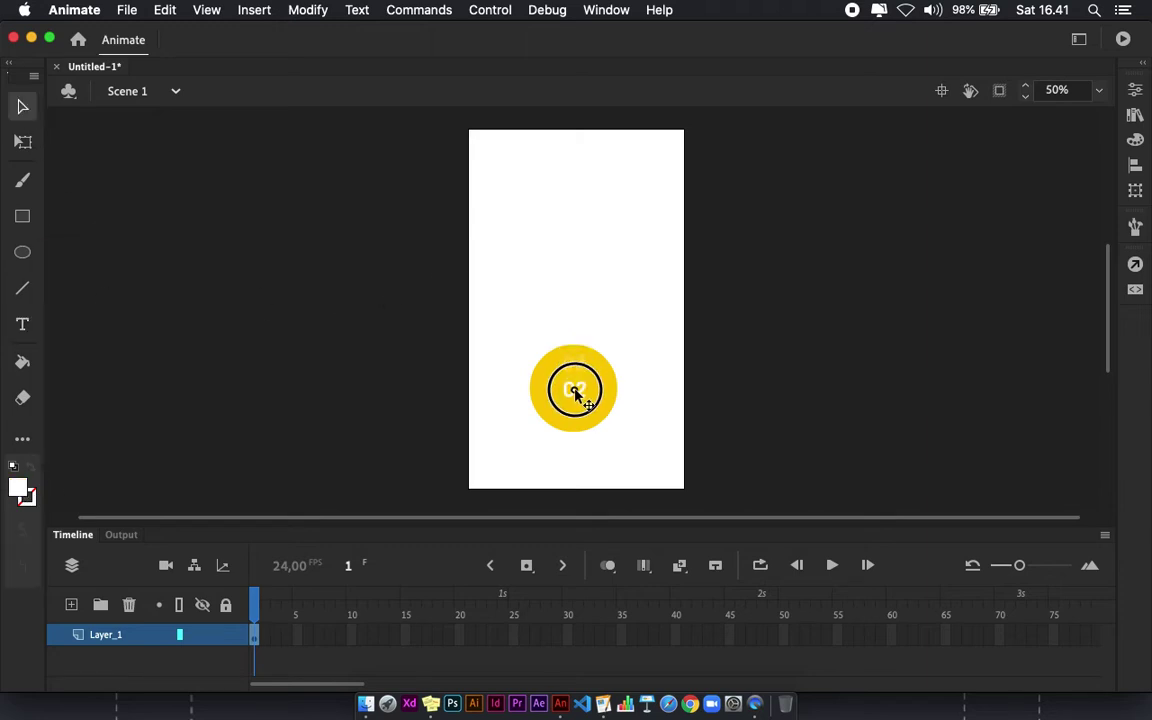
pyautogui.click(669, 406)
pyautogui.click(575, 396)
pyautogui.moveTo(575, 392); pyautogui.dragTo(575, 389)
# Convert the yellow circle and its text together into a Button symbol named Btn_page_02
pyautogui.moveTo(652, 456); pyautogui.dragTo(493, 329)
pyautogui.click(306, 9)
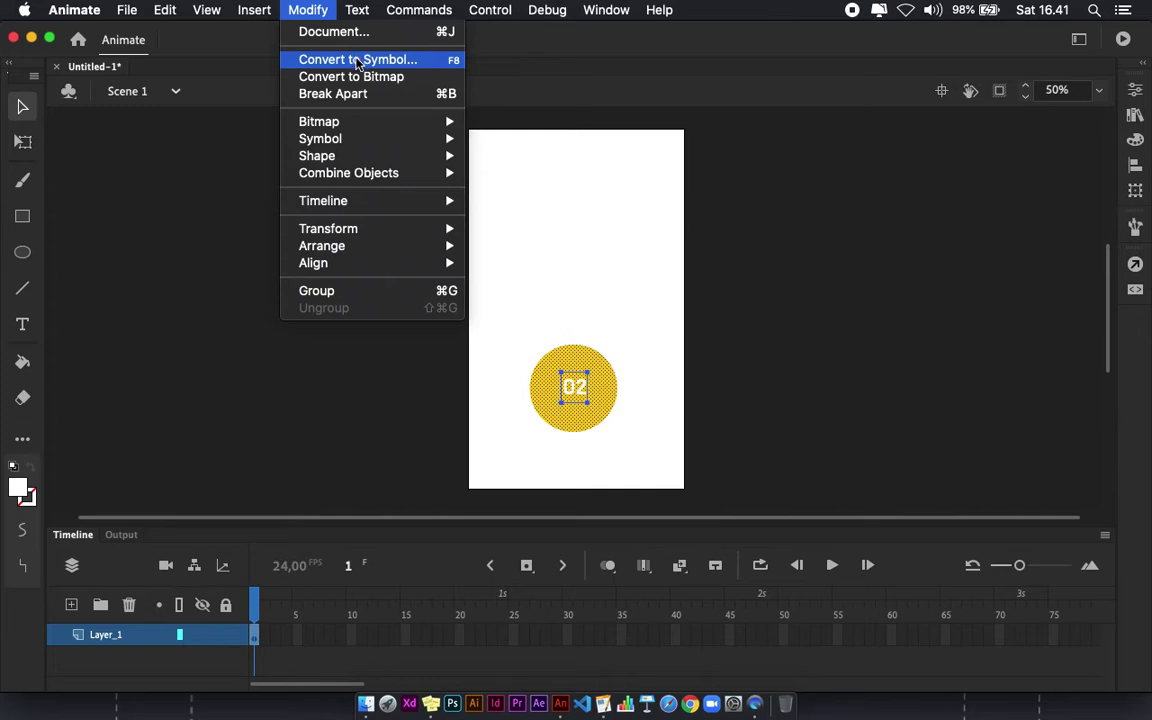
pyautogui.click(358, 60)
pyautogui.write('Btn_page_')
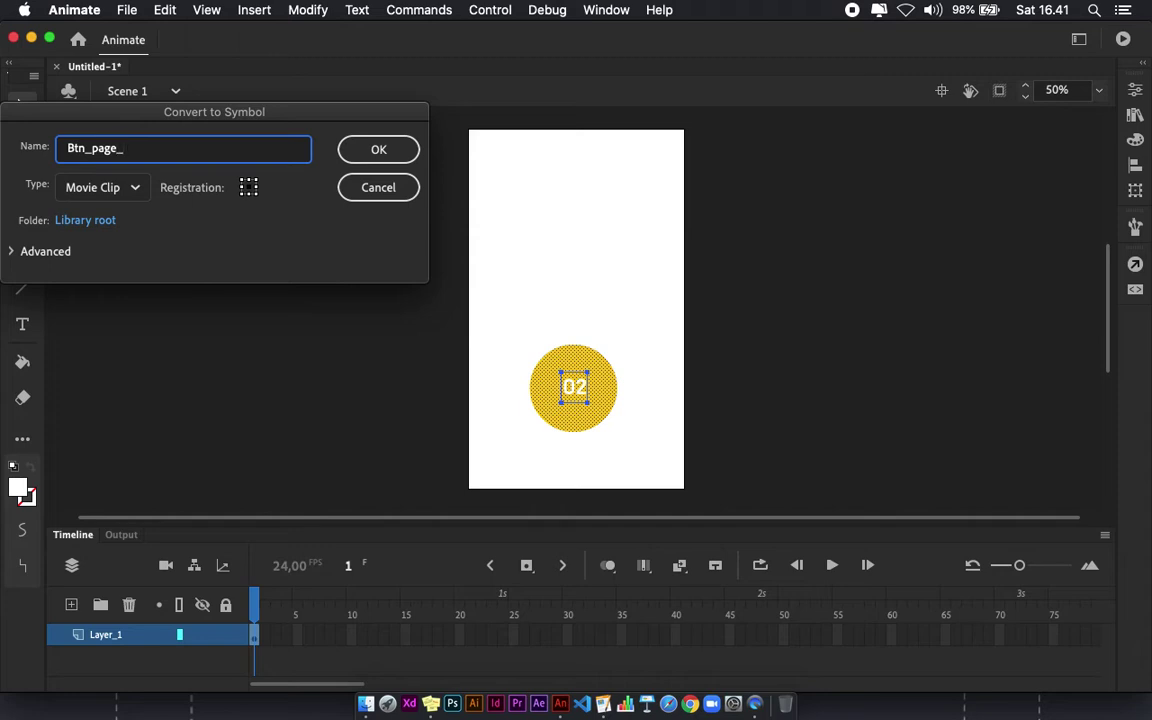
pyautogui.write('02')
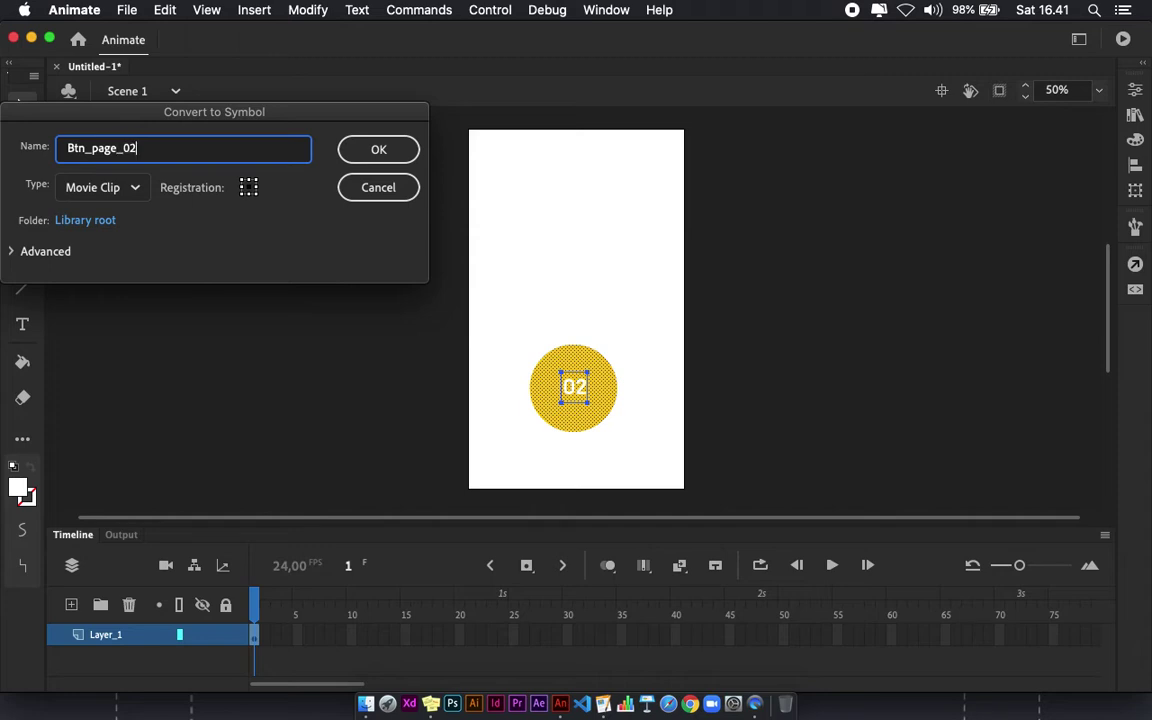
pyautogui.click(85, 190)
pyautogui.click(86, 250)
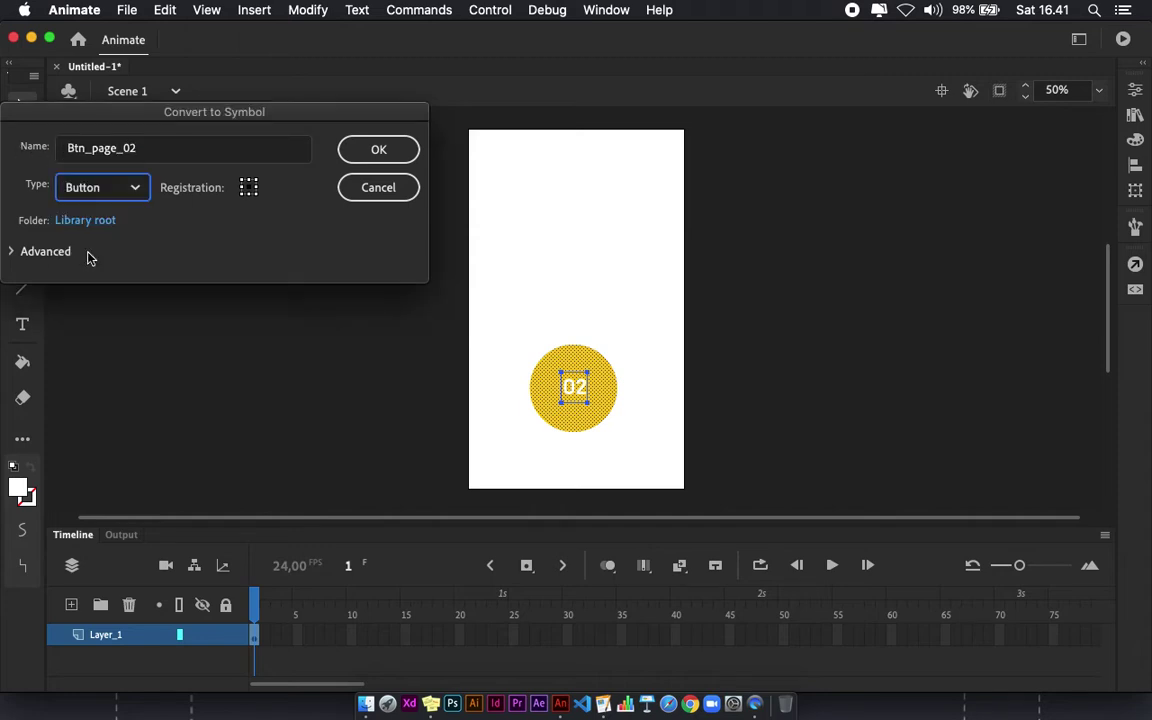
pyautogui.click(352, 158)
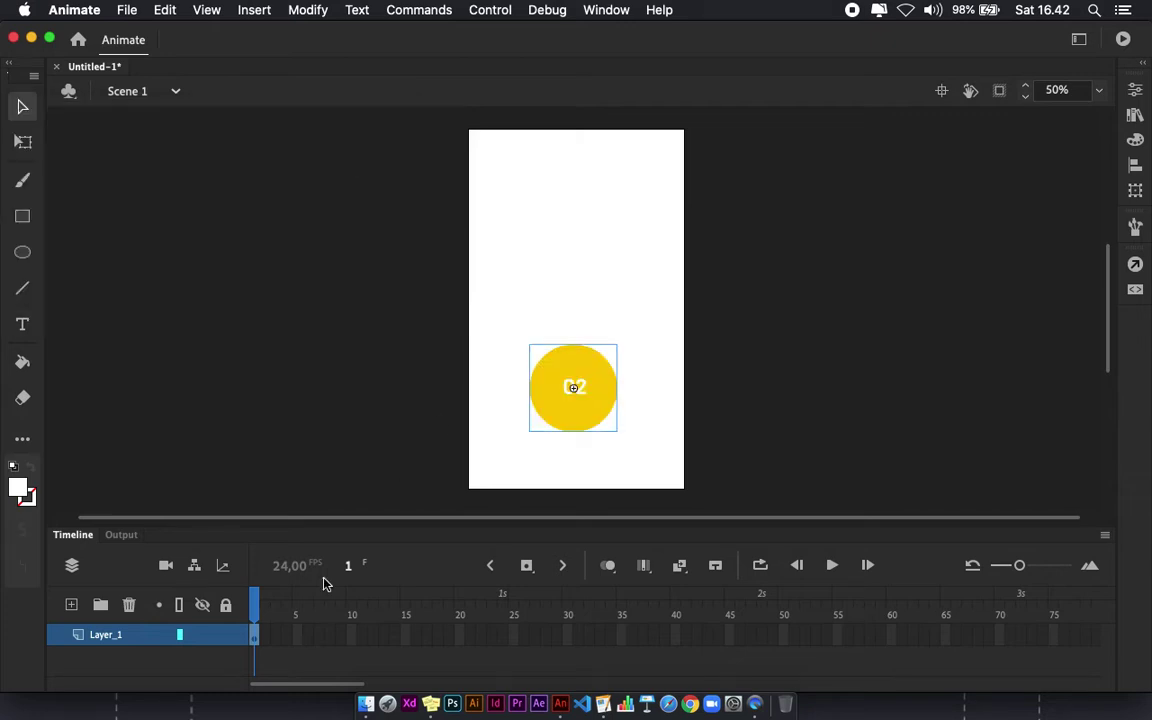
# Insert a blank keyframe at frame 5 and draw a red circle in the lower middle of its stage
pyautogui.rightClick(297, 642)
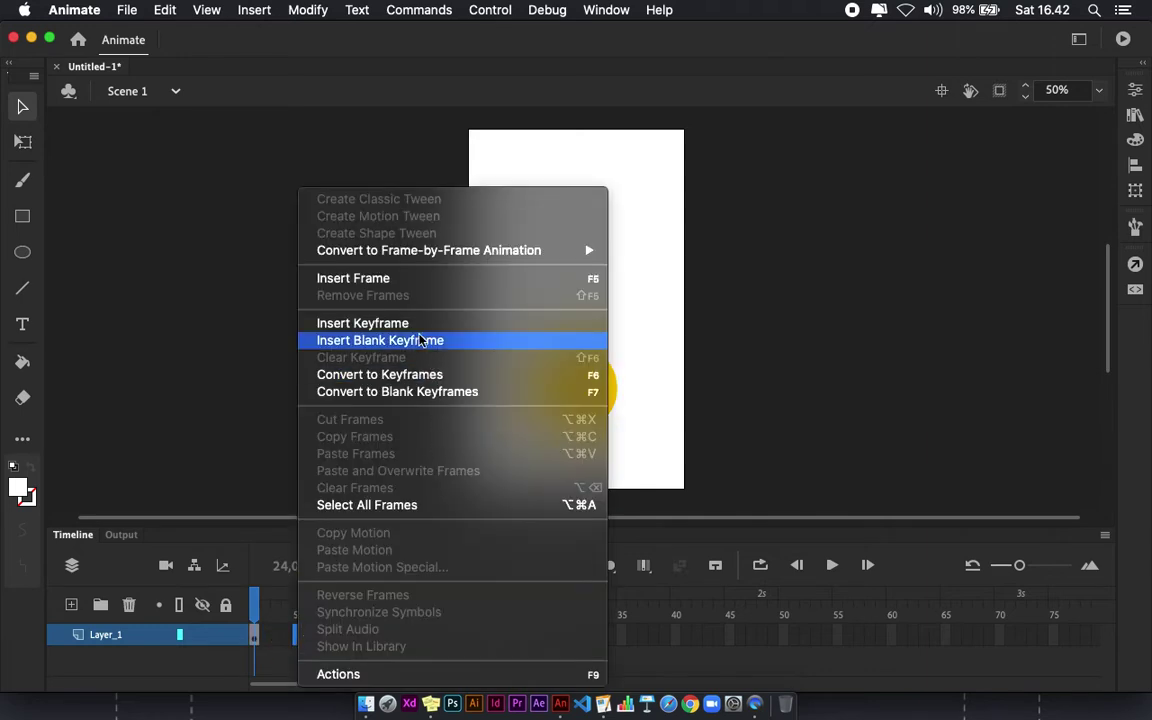
pyautogui.click(411, 341)
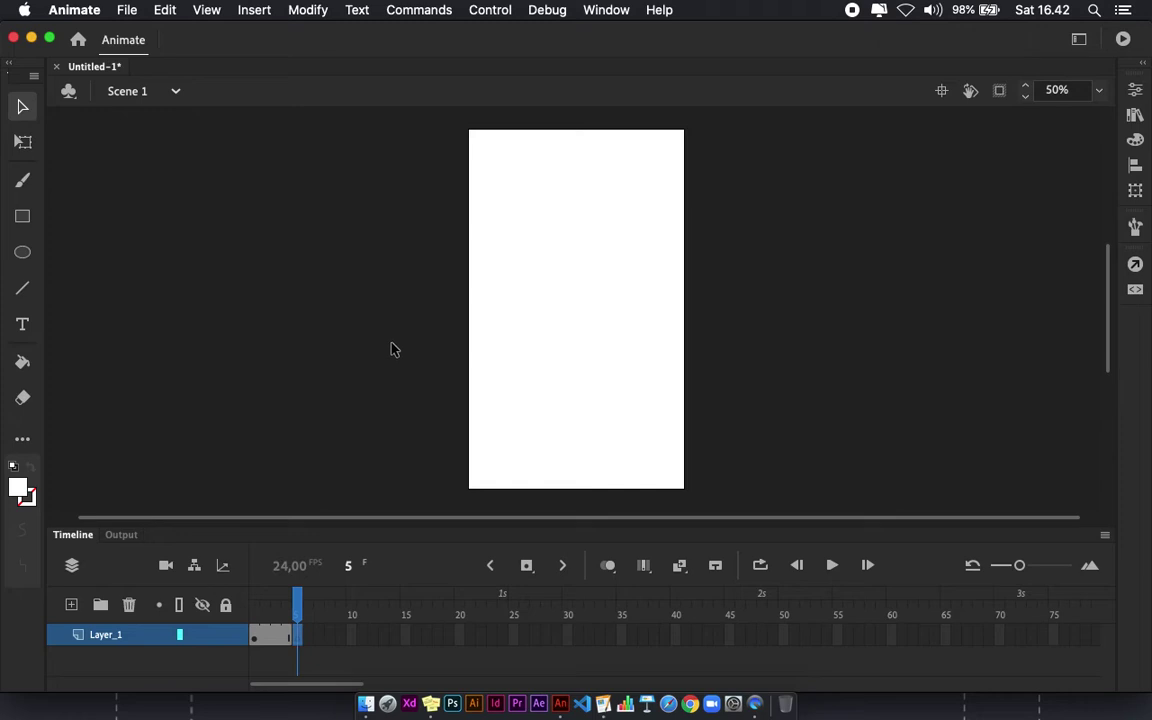
pyautogui.click(23, 254)
pyautogui.click(18, 487)
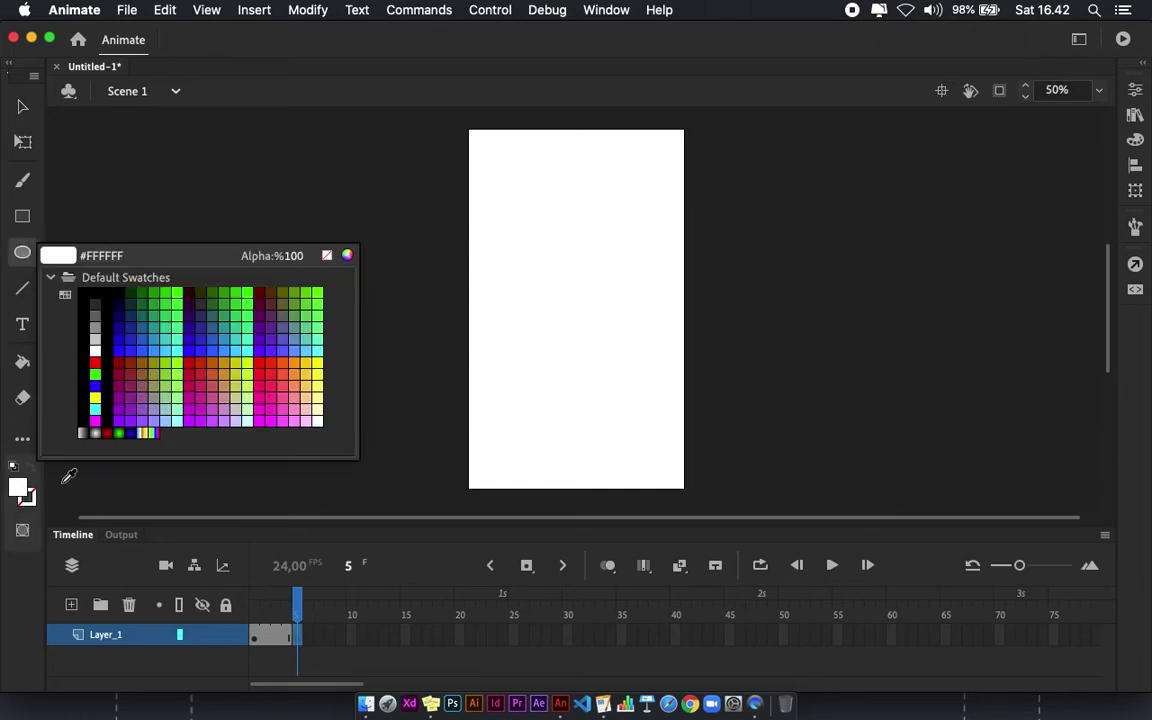
pyautogui.click(273, 363)
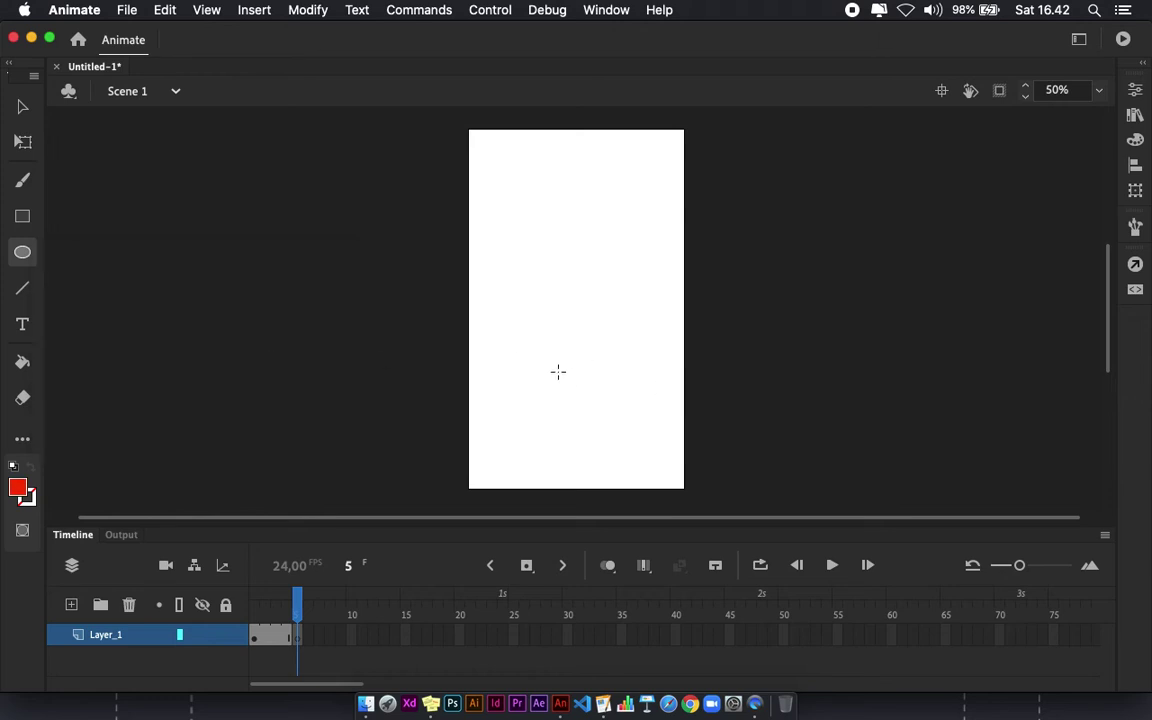
pyautogui.moveTo(527, 345)
pyautogui.mouseDown()
pyautogui.moveTo(627, 434)
pyautogui.moveTo(599, 399)
pyautogui.mouseUp()
pyautogui.press('v')
# Scale down and reposition the red circle to match the yellow button's size and place on frame 1
pyautogui.moveTo(296, 612)
pyautogui.mouseDown()
pyautogui.moveTo(285, 612)
pyautogui.moveTo(296, 612)
pyautogui.mouseUp()
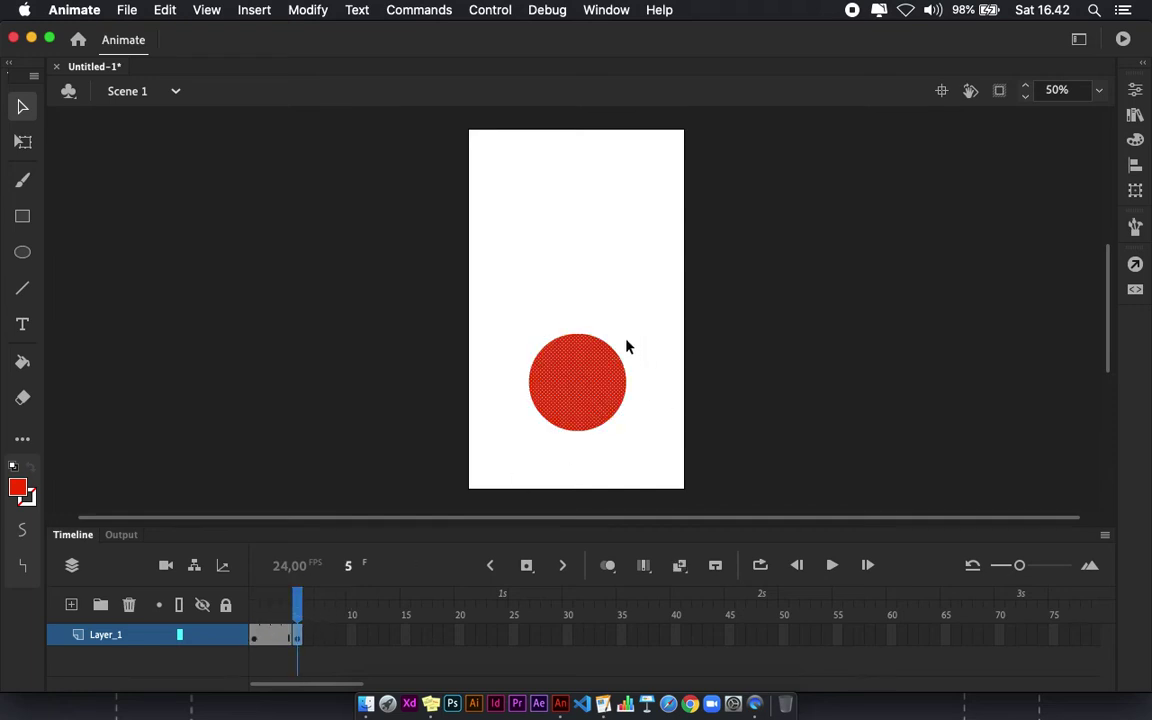
pyautogui.press('q')
pyautogui.moveTo(627, 331); pyautogui.dragTo(620, 340)
pyautogui.moveTo(290, 613); pyautogui.dragTo(297, 612)
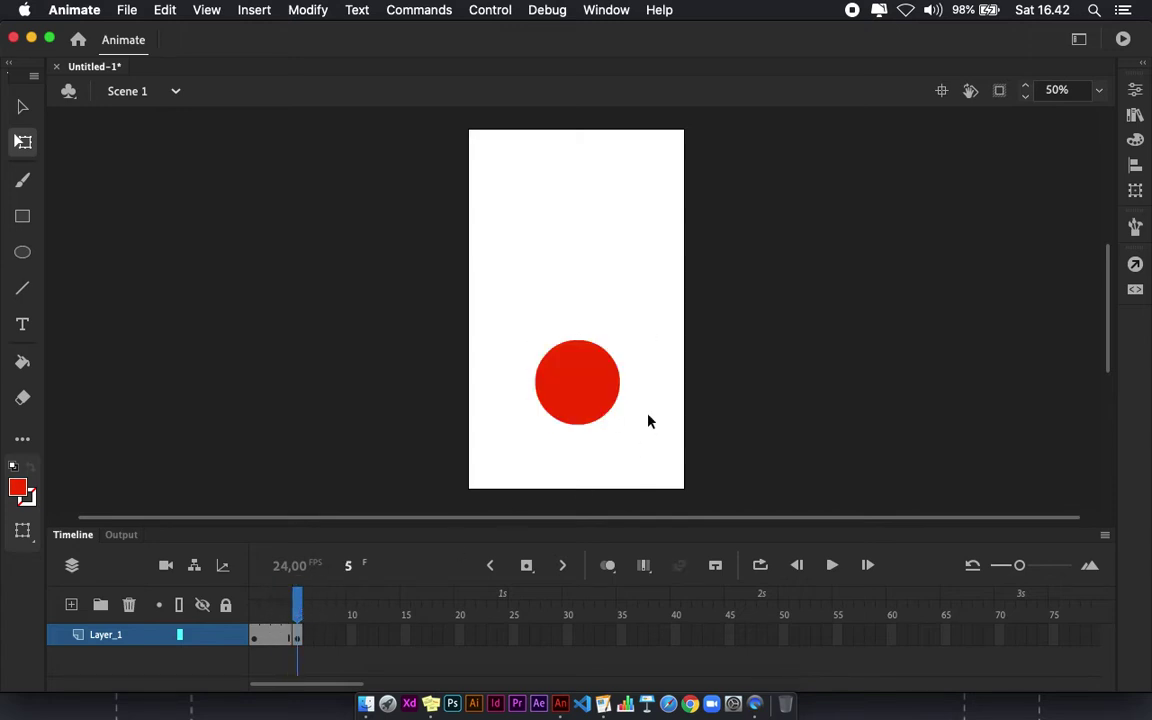
pyautogui.click(590, 400)
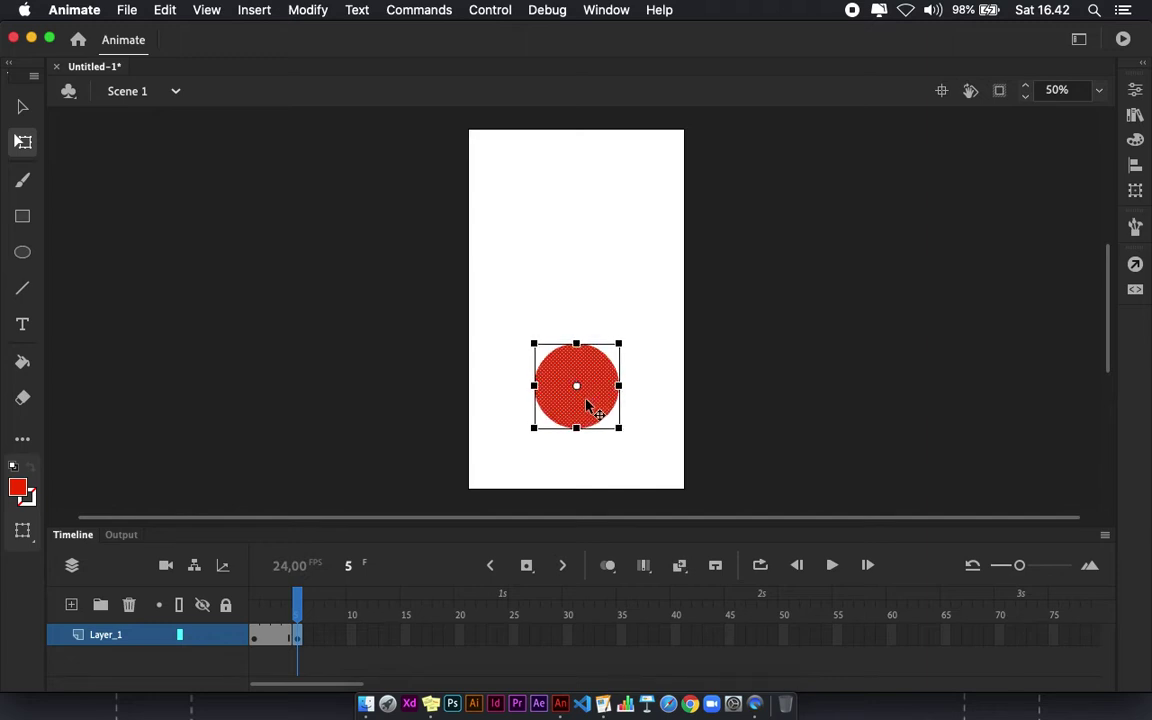
pyautogui.click(296, 612)
pyautogui.moveTo(296, 612); pyautogui.dragTo(297, 608)
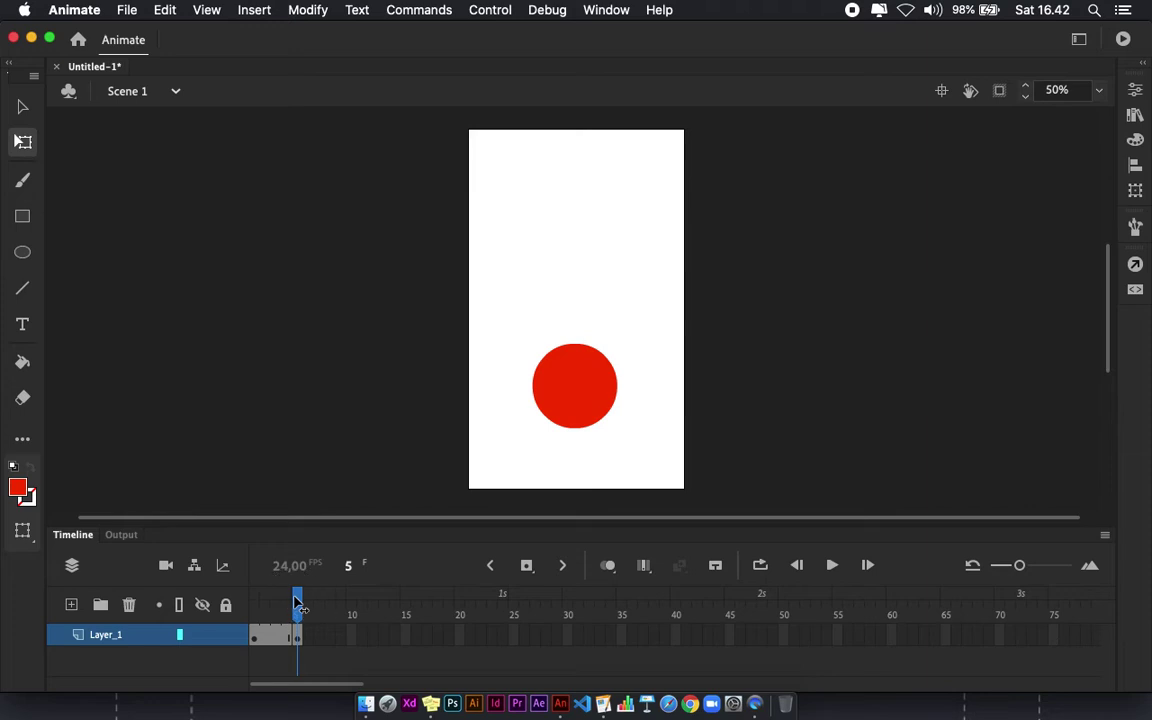
# Add the text "01" over the red circle and colour it white
pyautogui.click(23, 327)
pyautogui.click(576, 358)
pyautogui.write('01')
pyautogui.press('super+a')
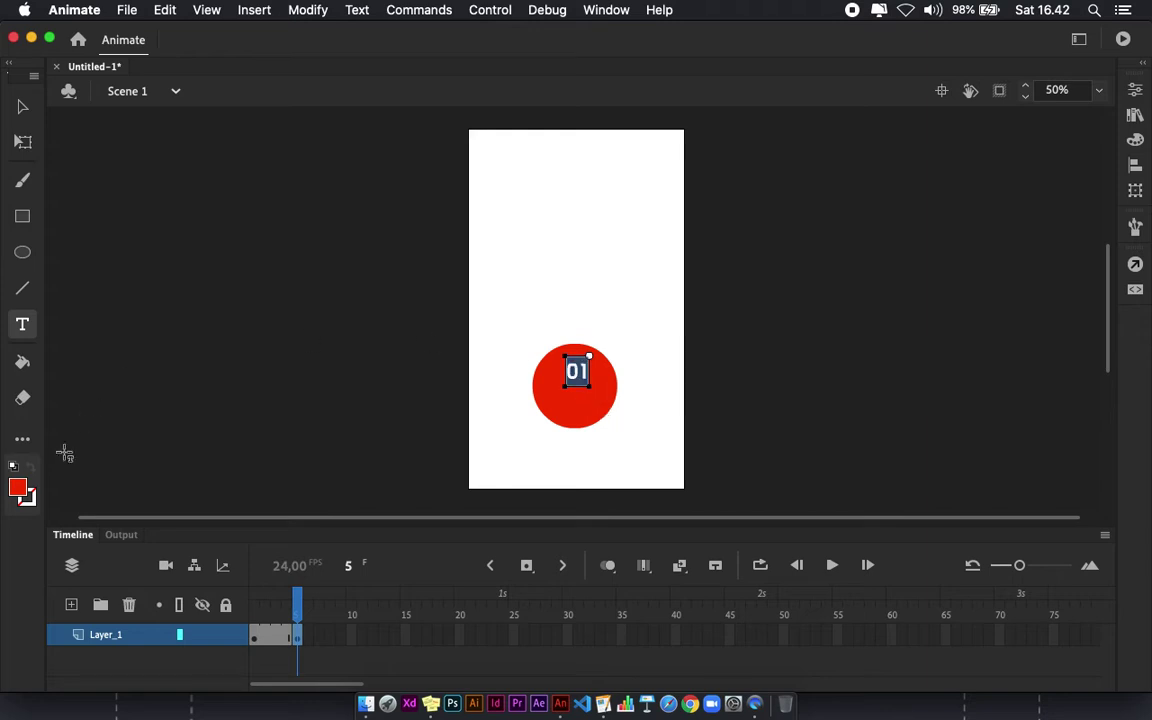
pyautogui.click(18, 489)
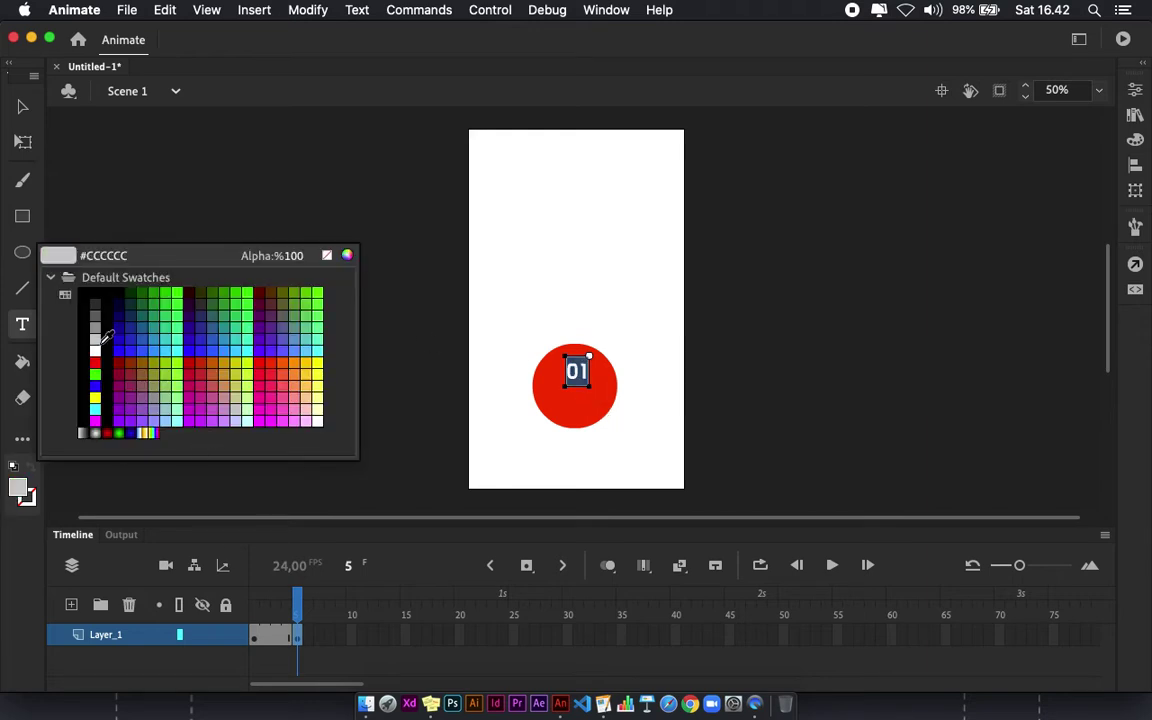
pyautogui.click(97, 351)
# Move the "01" text to the centre of the red circle
pyautogui.click(23, 106)
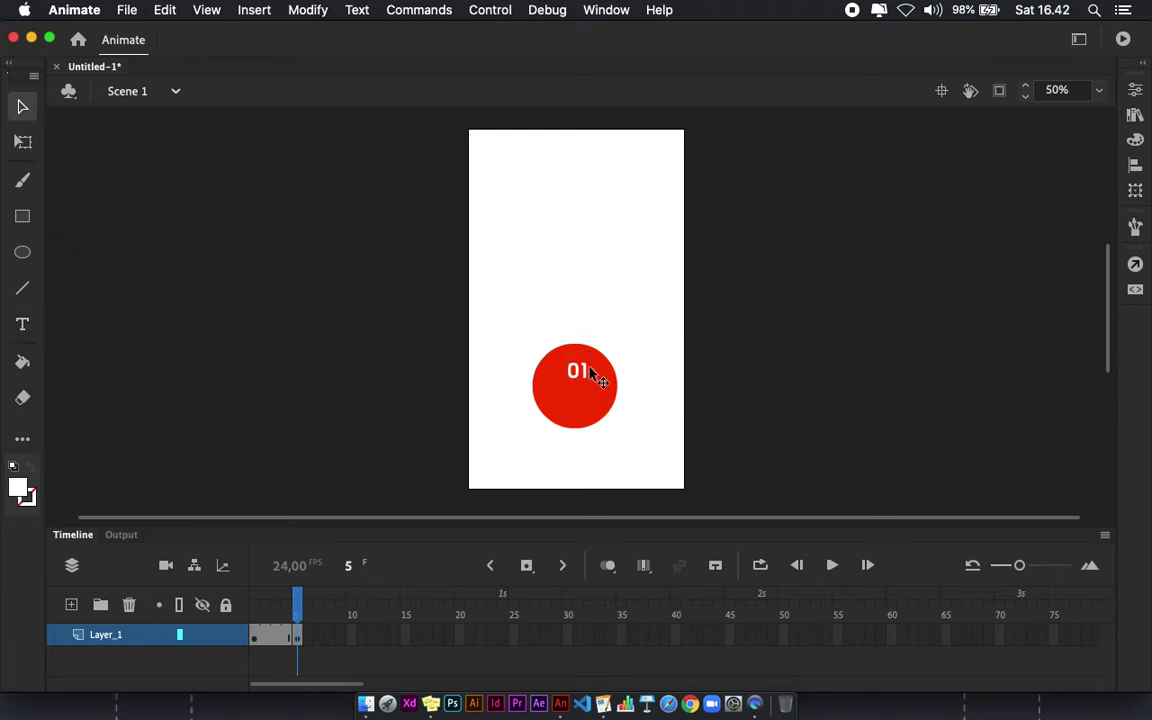
pyautogui.moveTo(580, 373); pyautogui.dragTo(580, 390)
pyautogui.moveTo(643, 445); pyautogui.dragTo(437, 300)
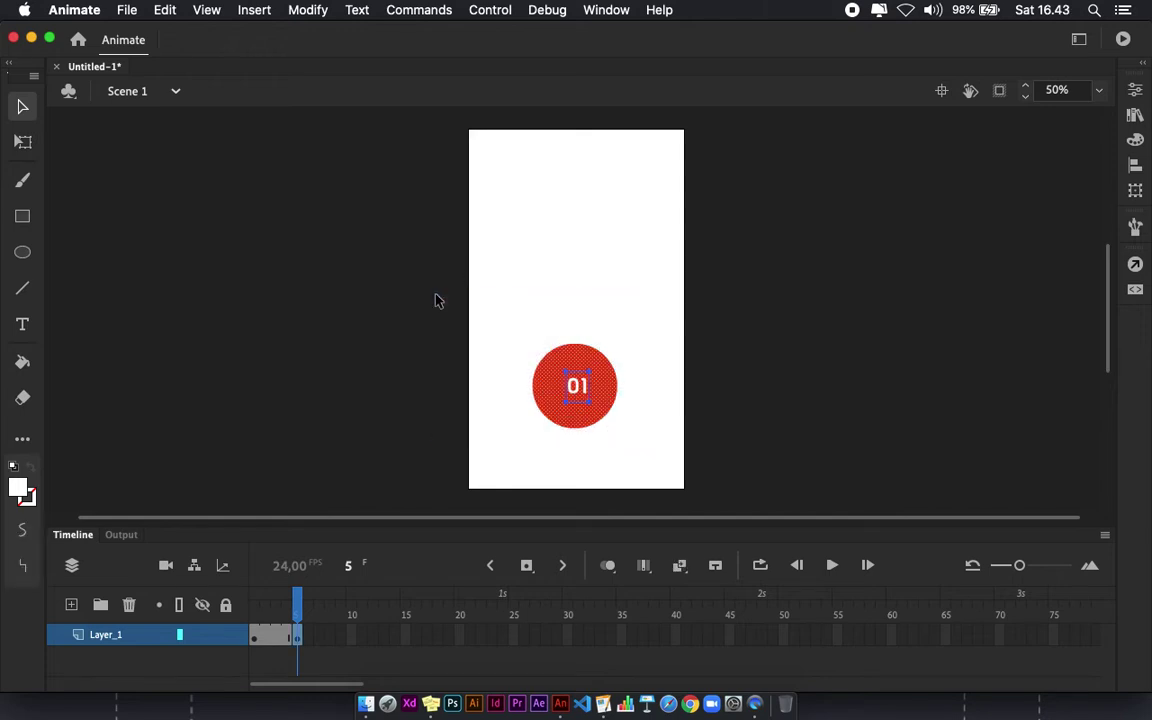
pyautogui.click(671, 402)
pyautogui.click(576, 387)
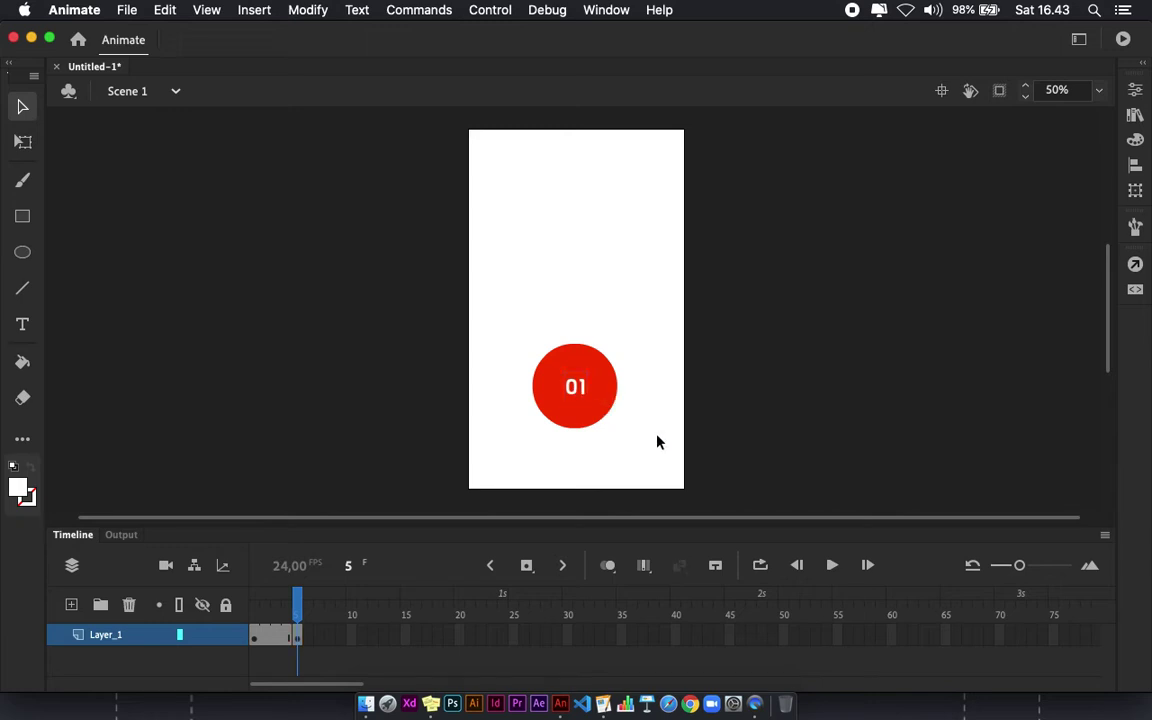
# Convert the red circle and its "01" text into a button symbol named Btn_page_01
pyautogui.moveTo(658, 444); pyautogui.dragTo(426, 293)
pyautogui.click(308, 10)
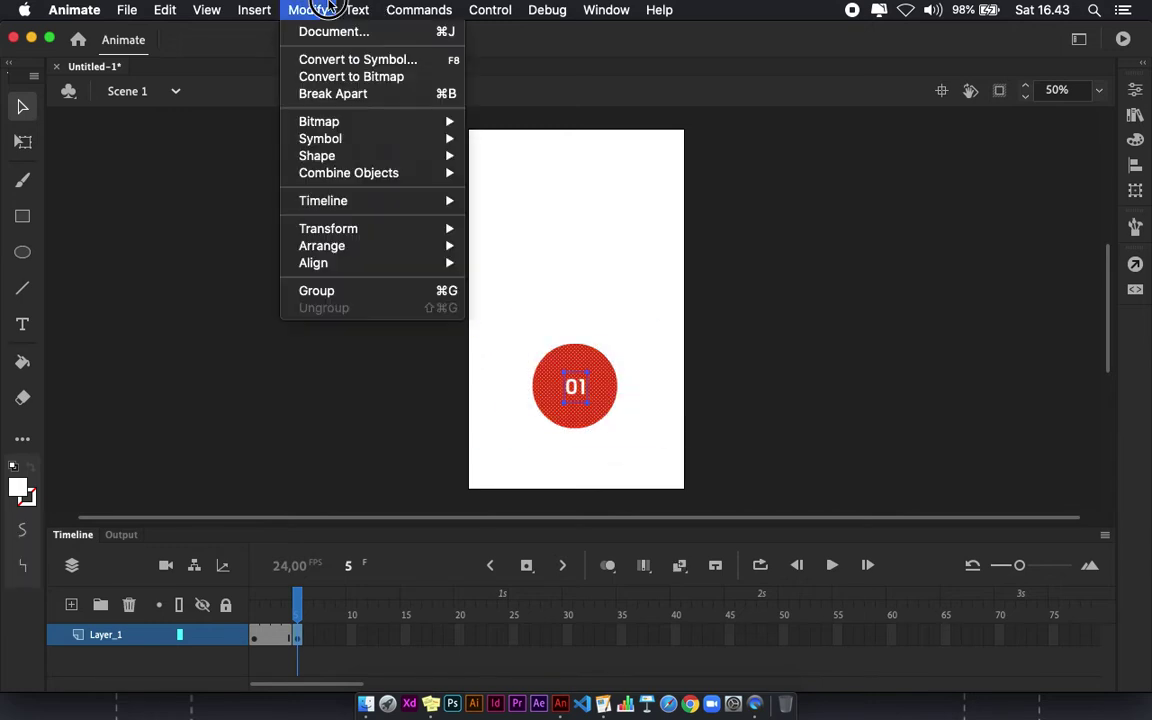
pyautogui.click(350, 57)
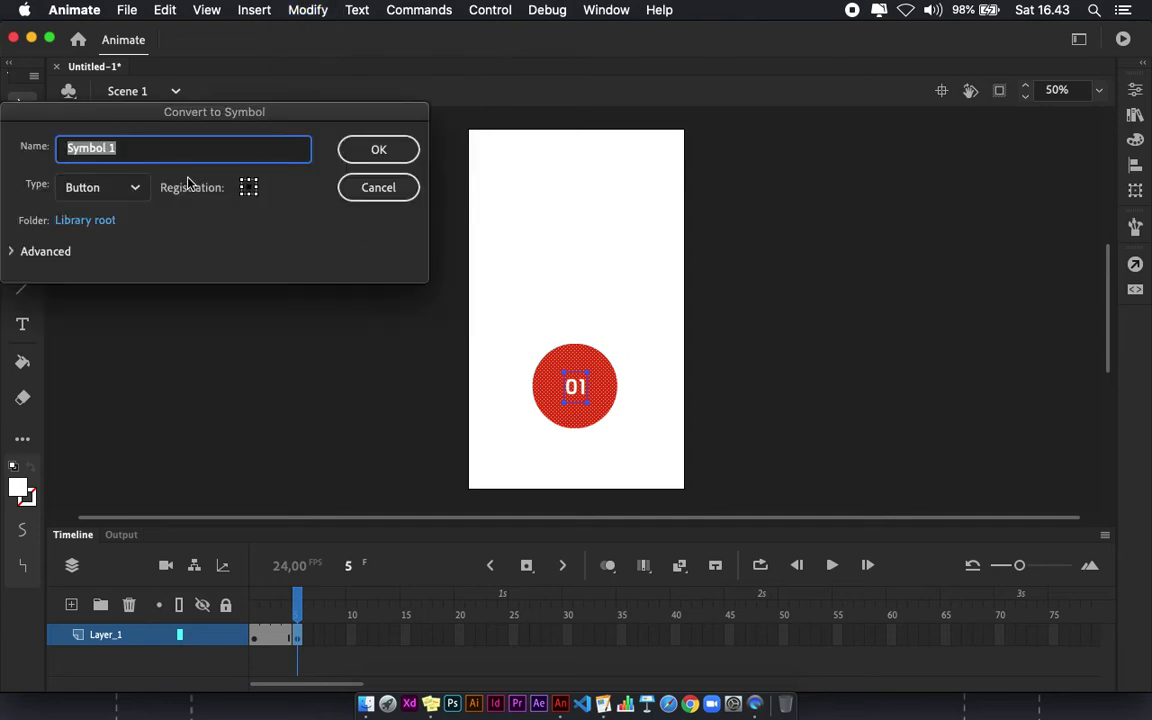
pyautogui.write('Btn_page_')
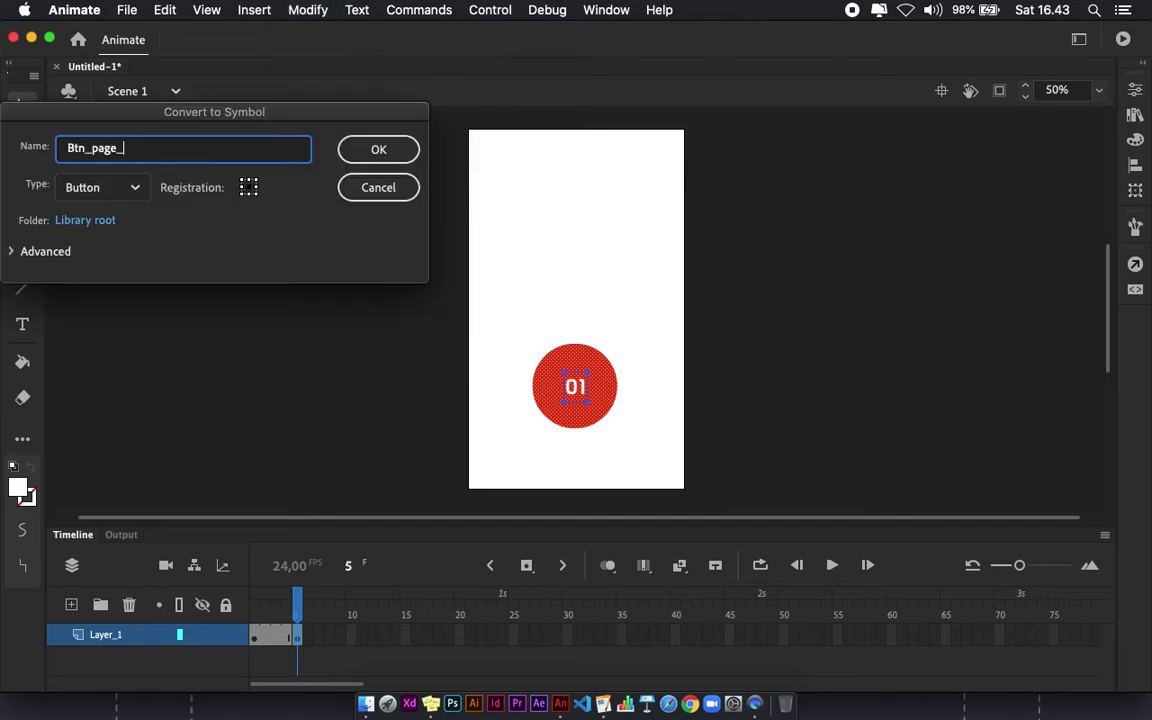
pyautogui.write('01')
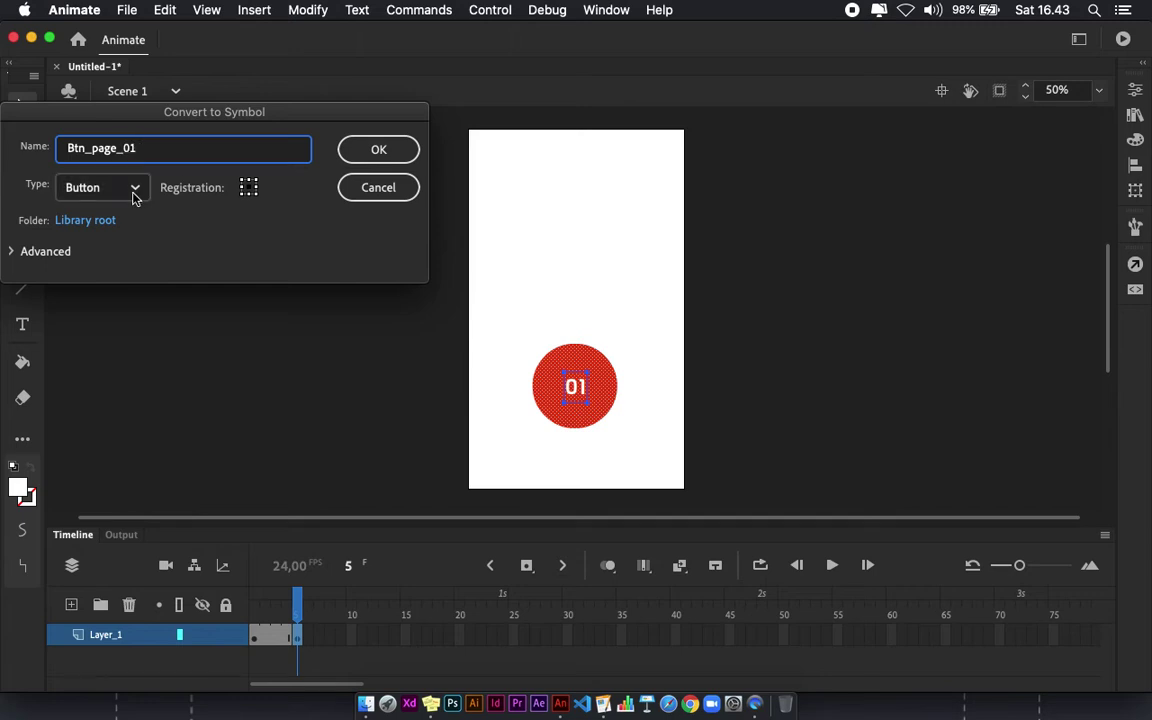
pyautogui.click(370, 152)
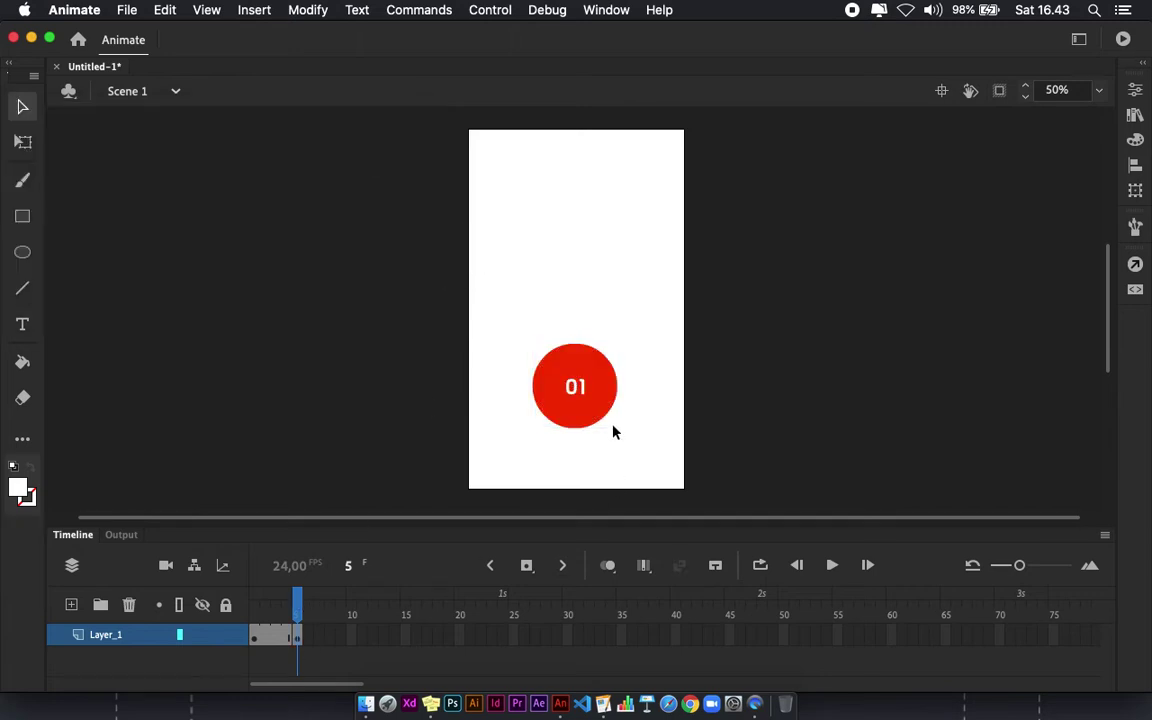
# Give the yellow 02 button on frame 1 the instance name Btn_02
pyautogui.click(256, 621)
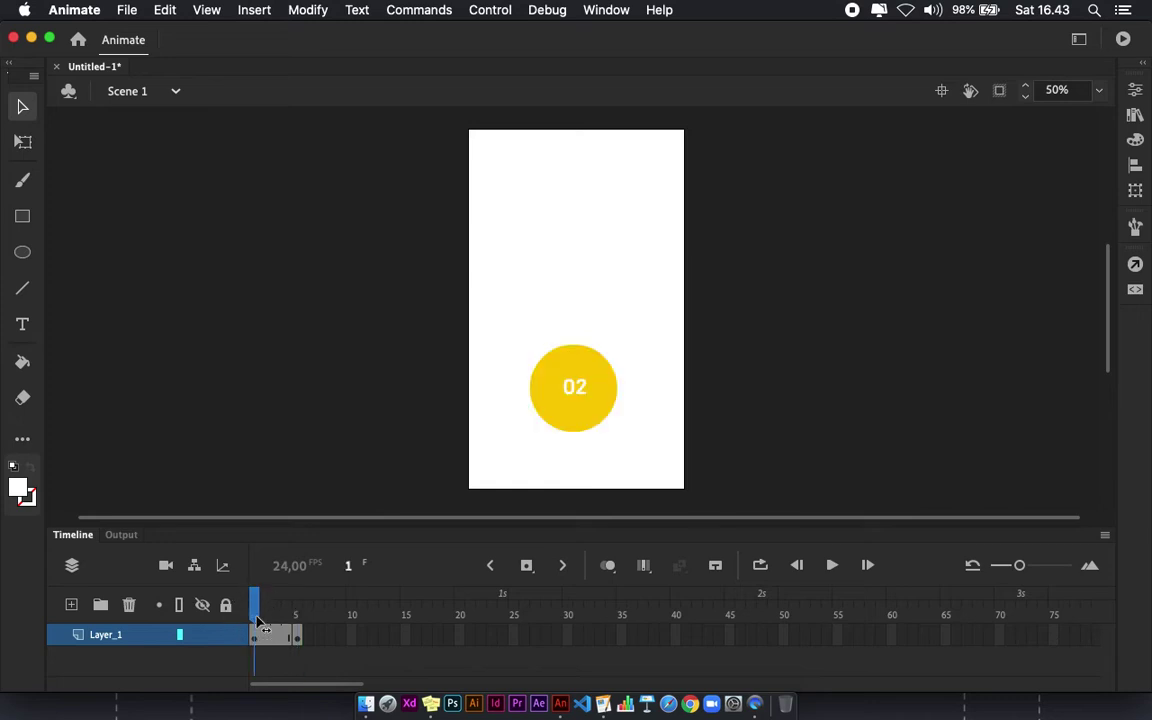
pyautogui.click(597, 392)
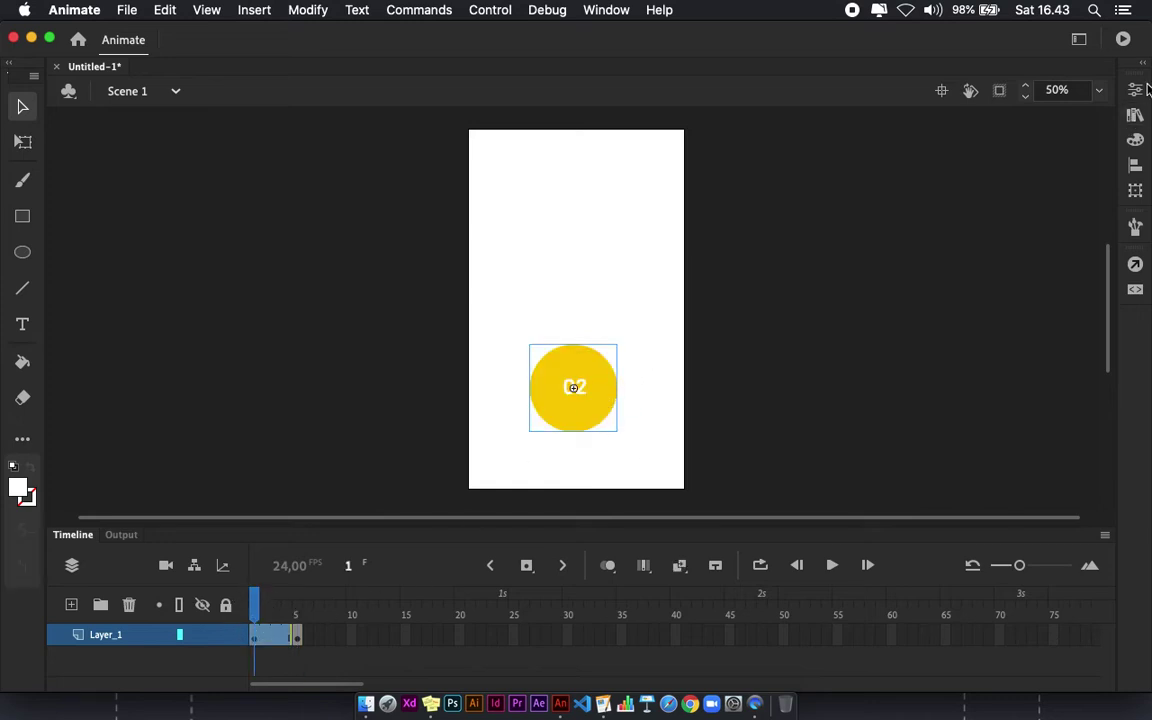
pyautogui.click(1135, 89)
pyautogui.click(969, 186)
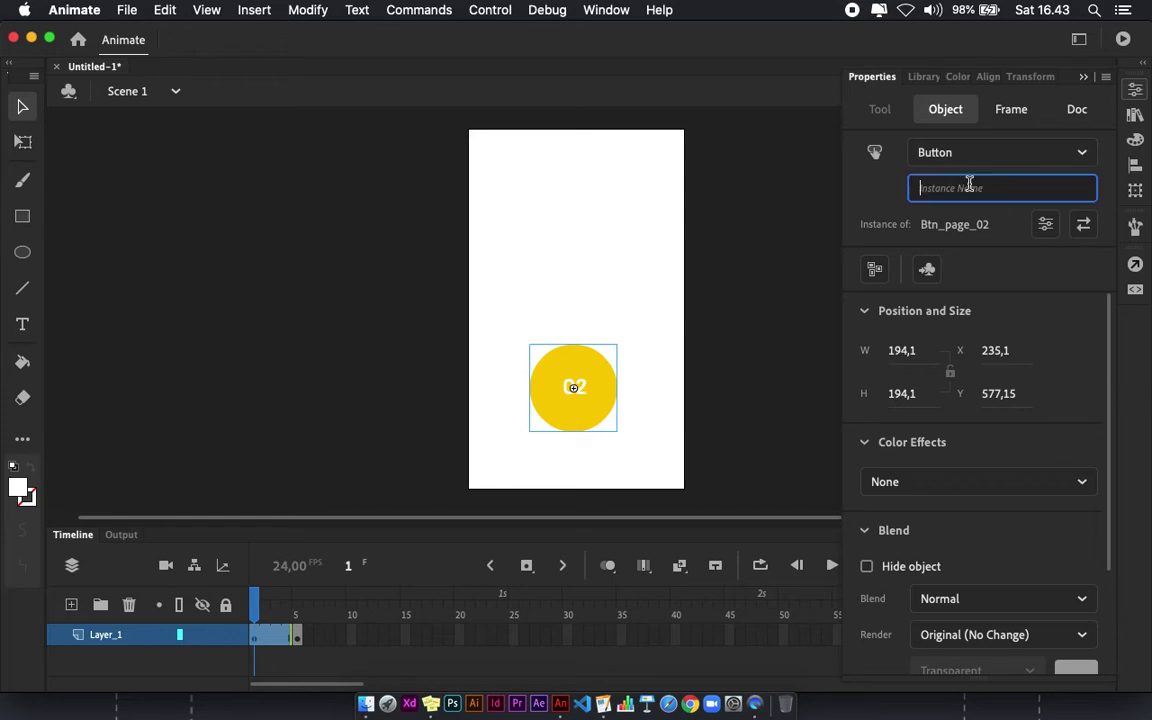
pyautogui.write('B')
pyautogui.press('Return')
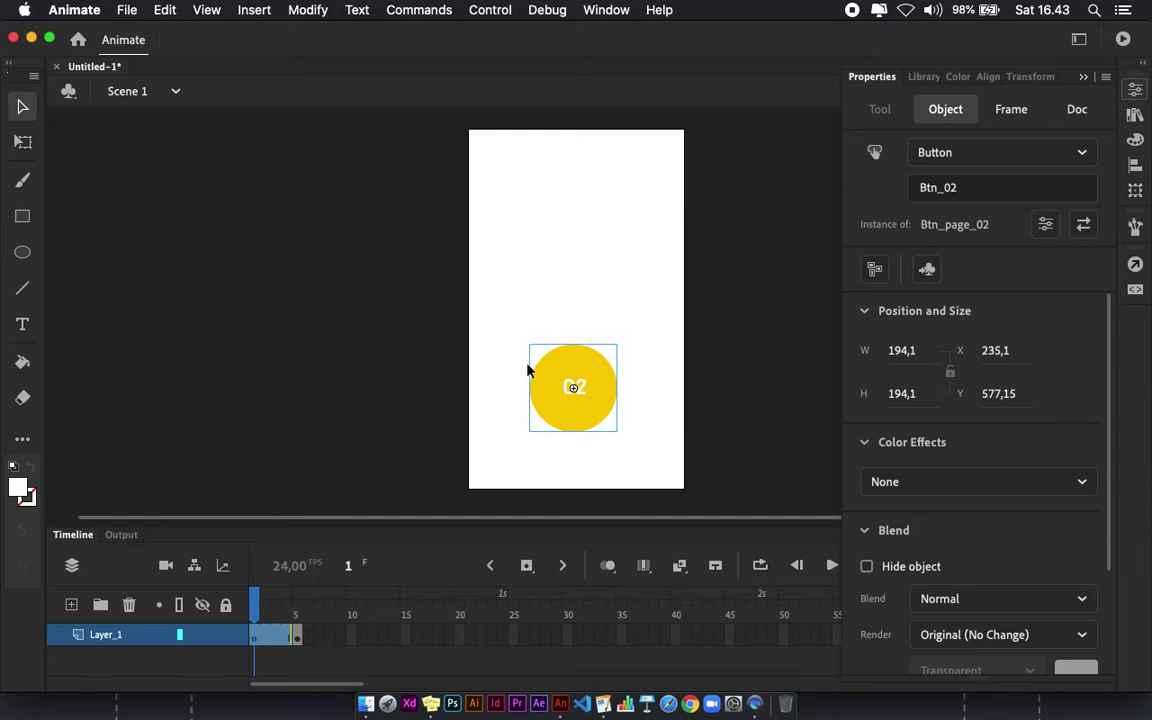
# Give the red 01 button on frame 5 the instance name Btn_01
pyautogui.click(295, 612)
pyautogui.click(577, 400)
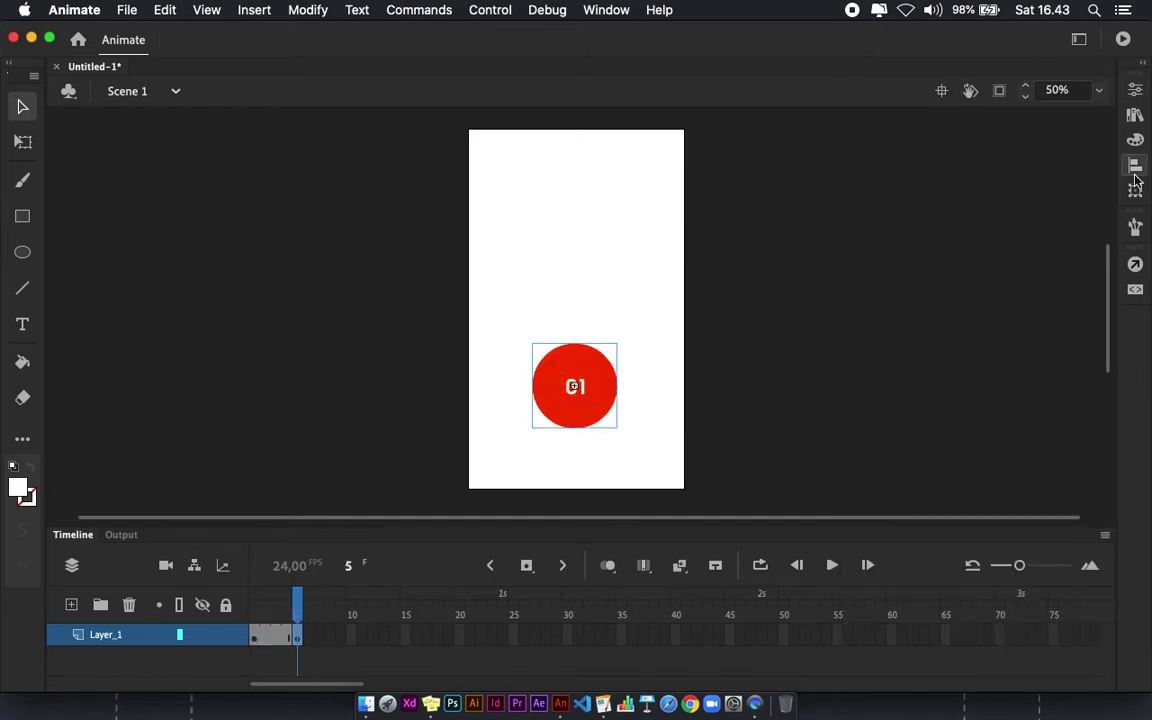
pyautogui.click(1135, 95)
pyautogui.click(963, 187)
pyautogui.write('Btn_01')
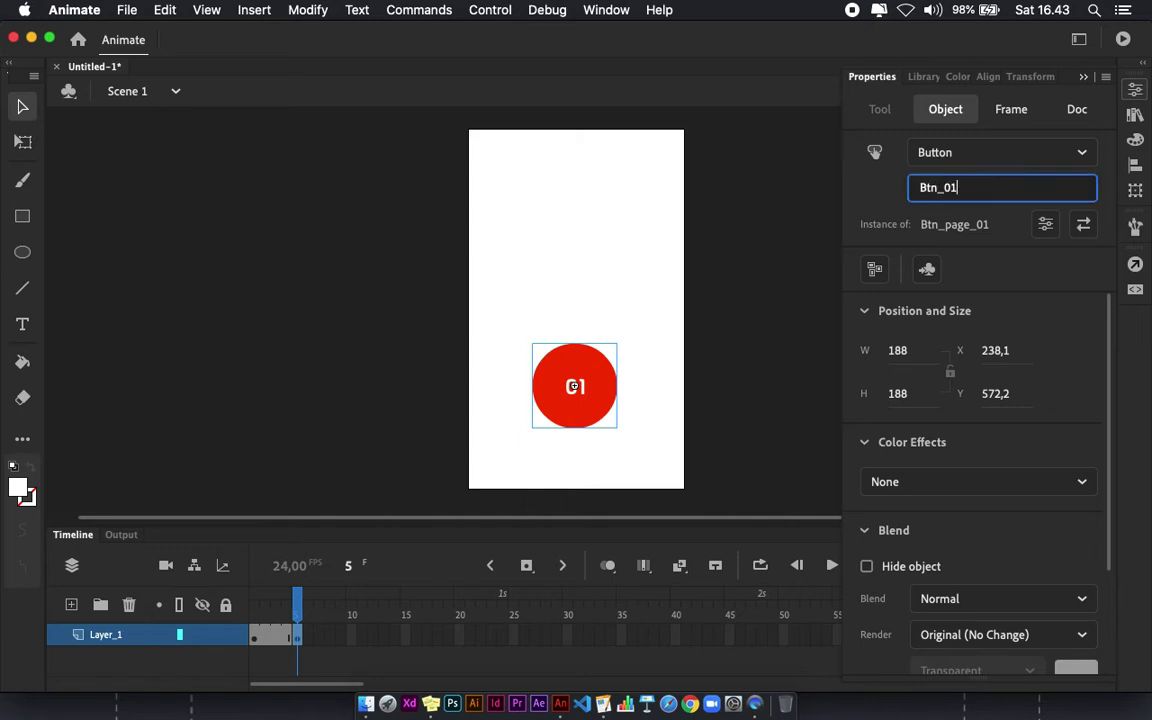
pyautogui.press('Return')
pyautogui.click(729, 319)
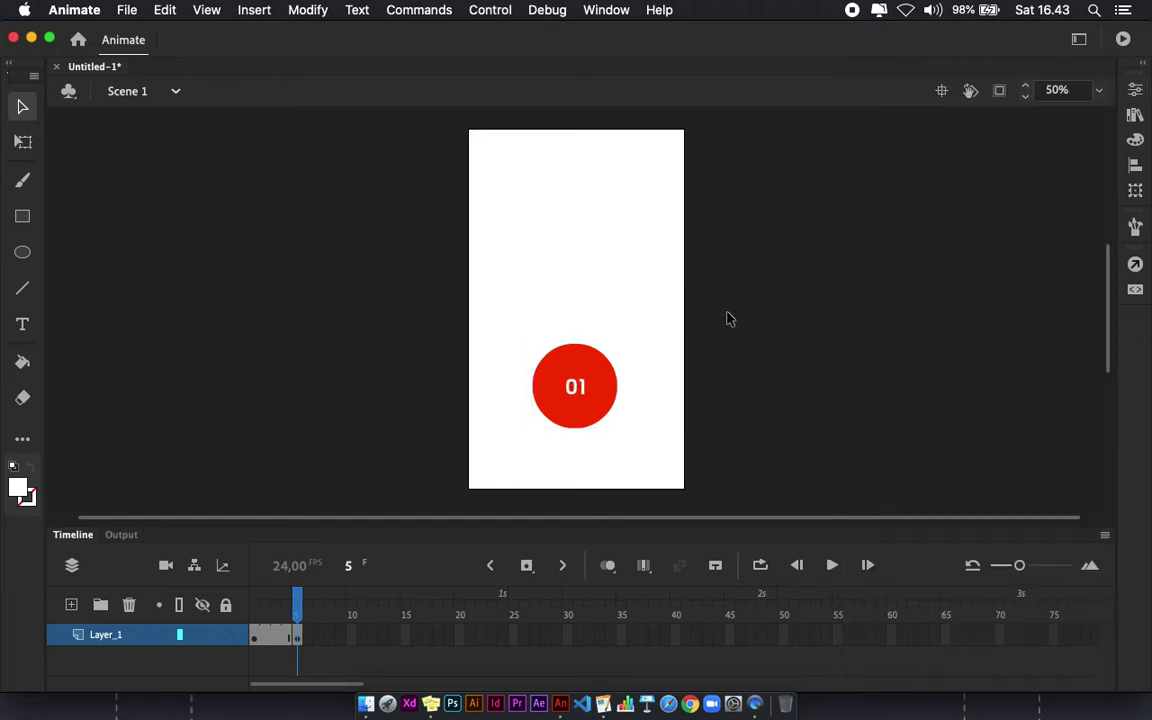
pyautogui.moveTo(298, 619)
pyautogui.mouseDown()
pyautogui.moveTo(257, 617)
pyautogui.moveTo(297, 614)
pyautogui.mouseUp()
pyautogui.click(255, 638)
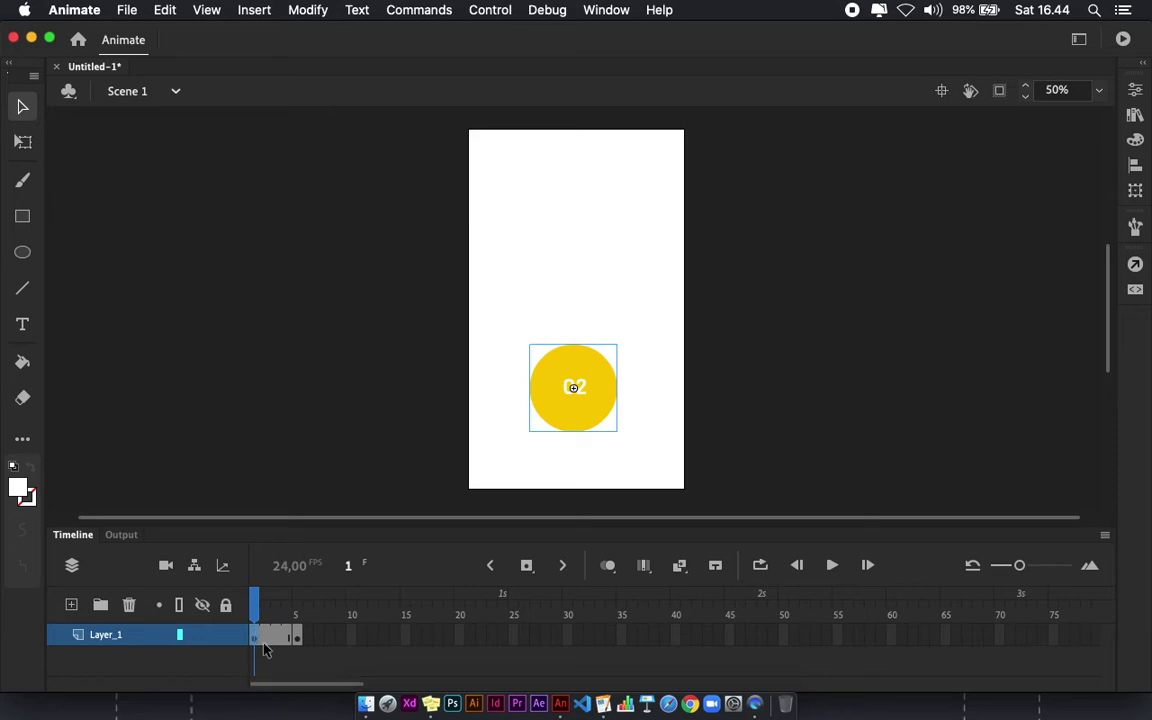
pyautogui.click(298, 646)
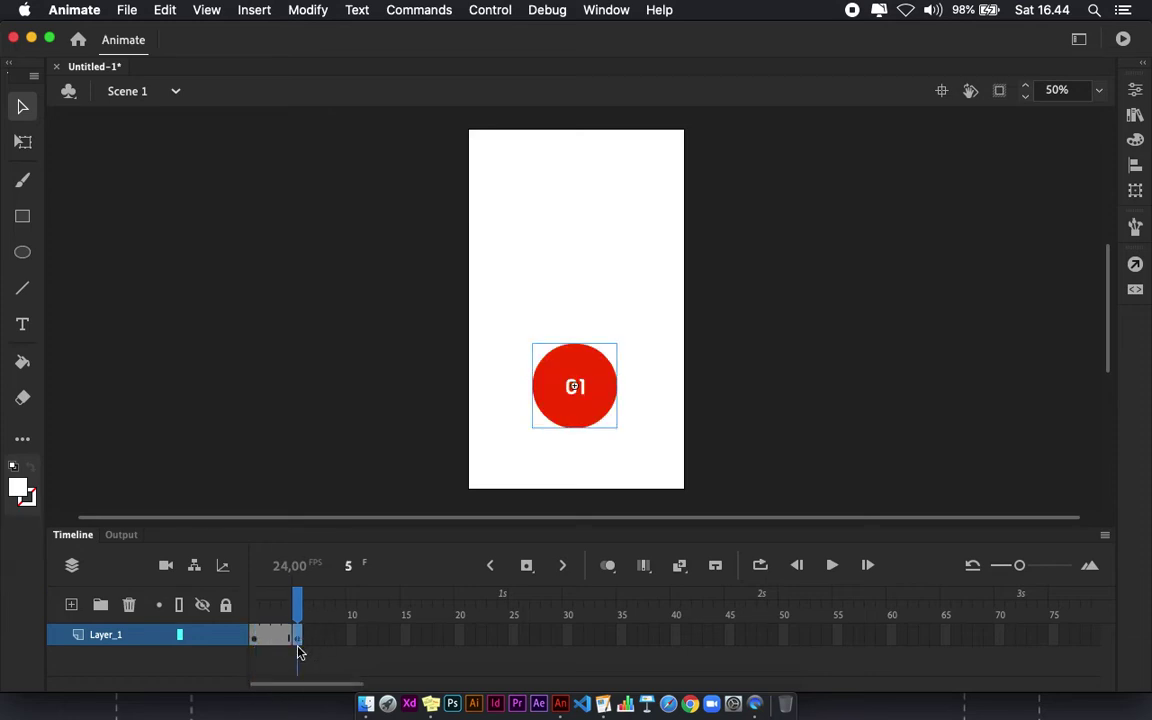
pyautogui.click(256, 637)
pyautogui.click(297, 637)
pyautogui.click(275, 637)
# Label the keyframe at frame 1 as page_01
pyautogui.click(257, 635)
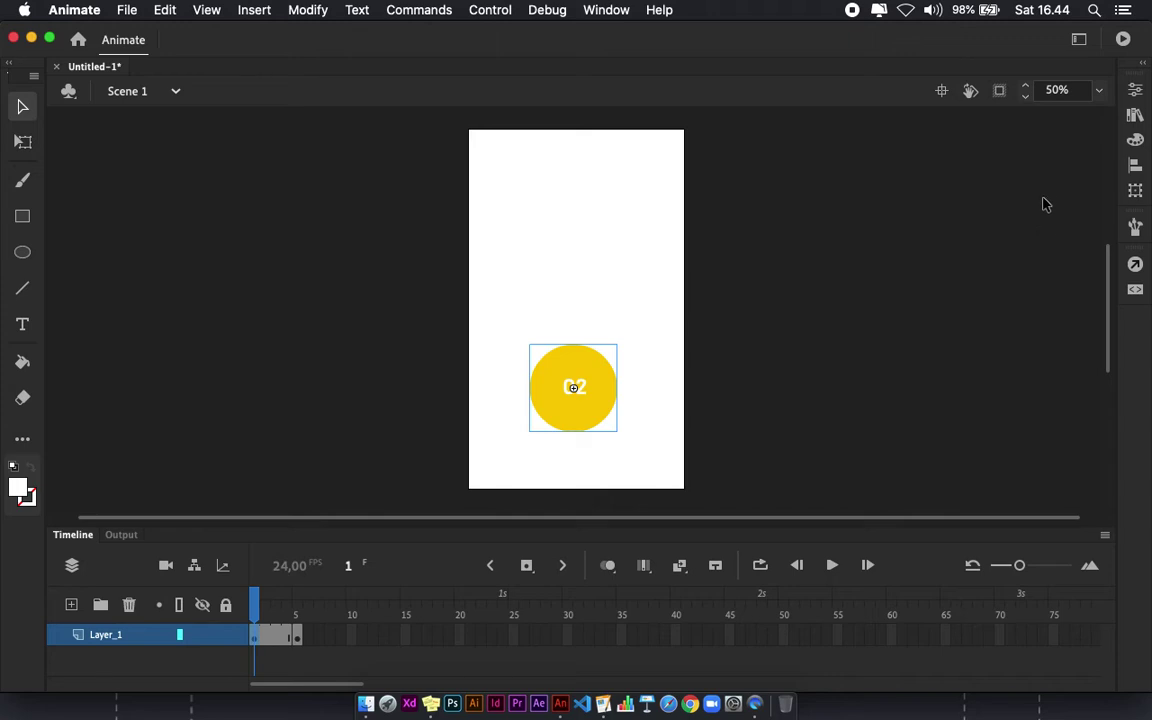
pyautogui.click(1136, 91)
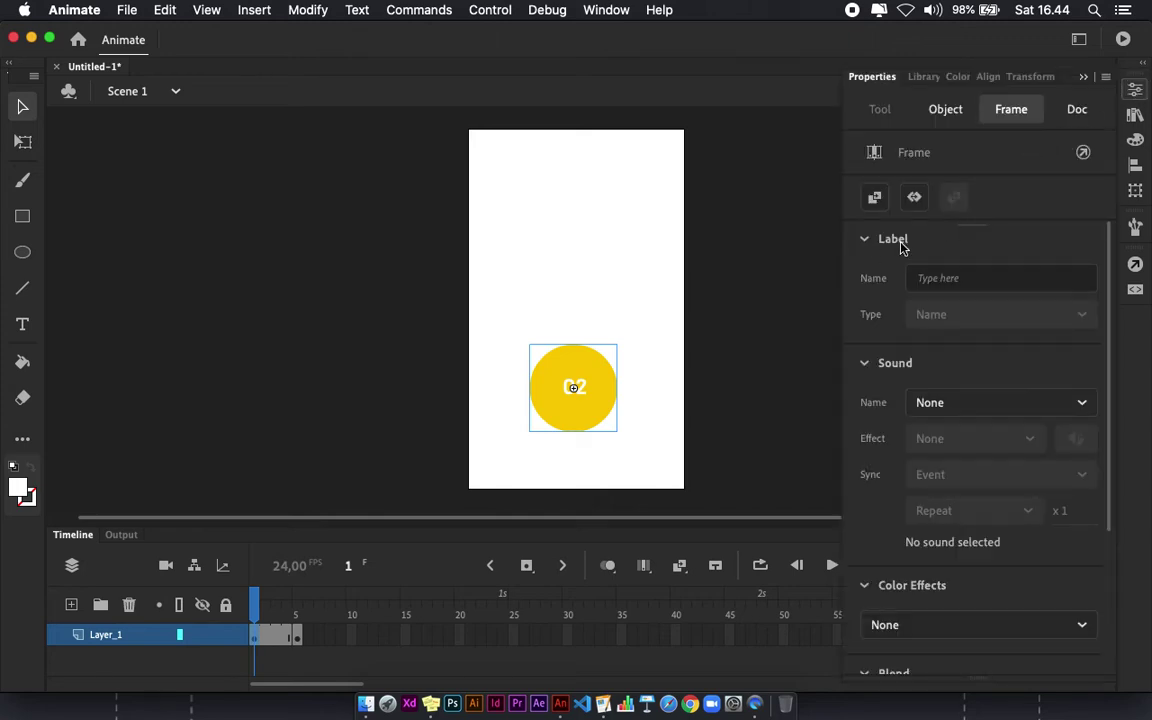
pyautogui.click(925, 281)
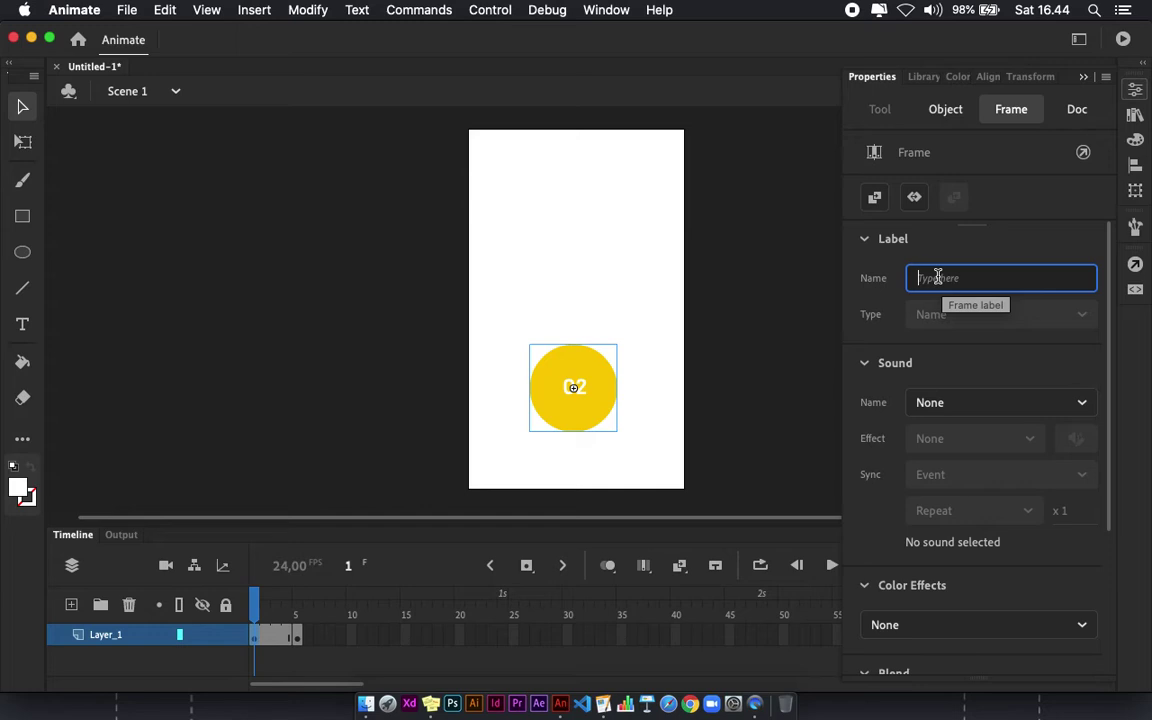
pyautogui.write('page_01')
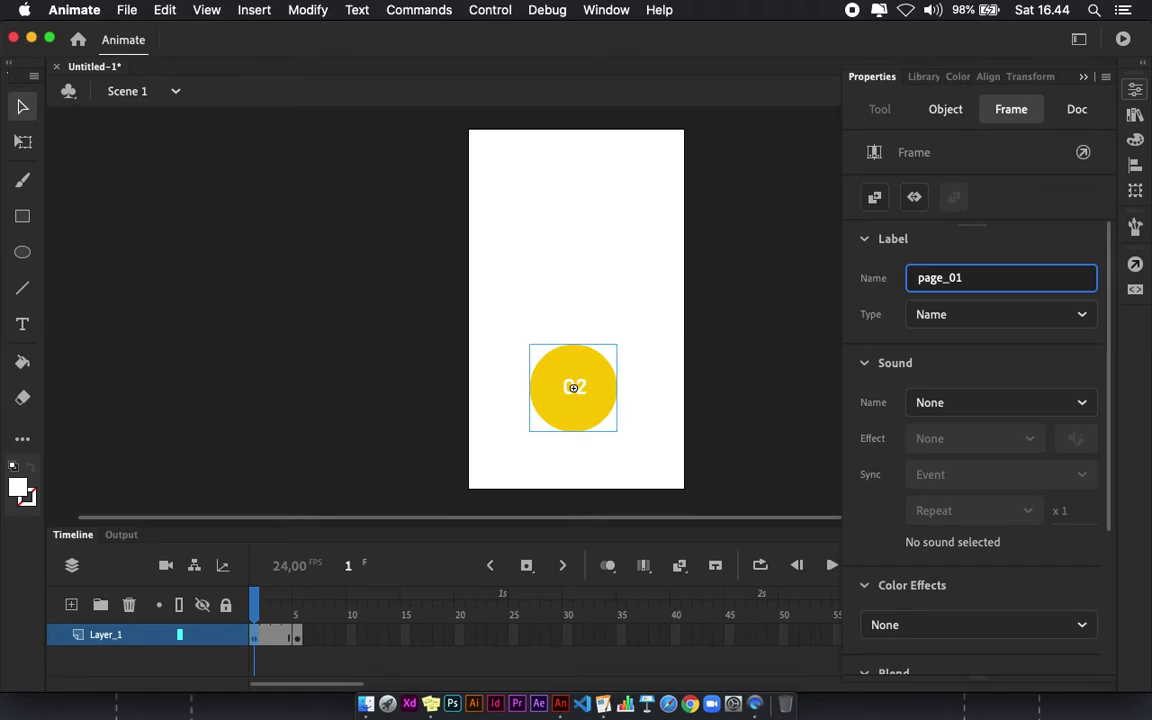
pyautogui.press('Return')
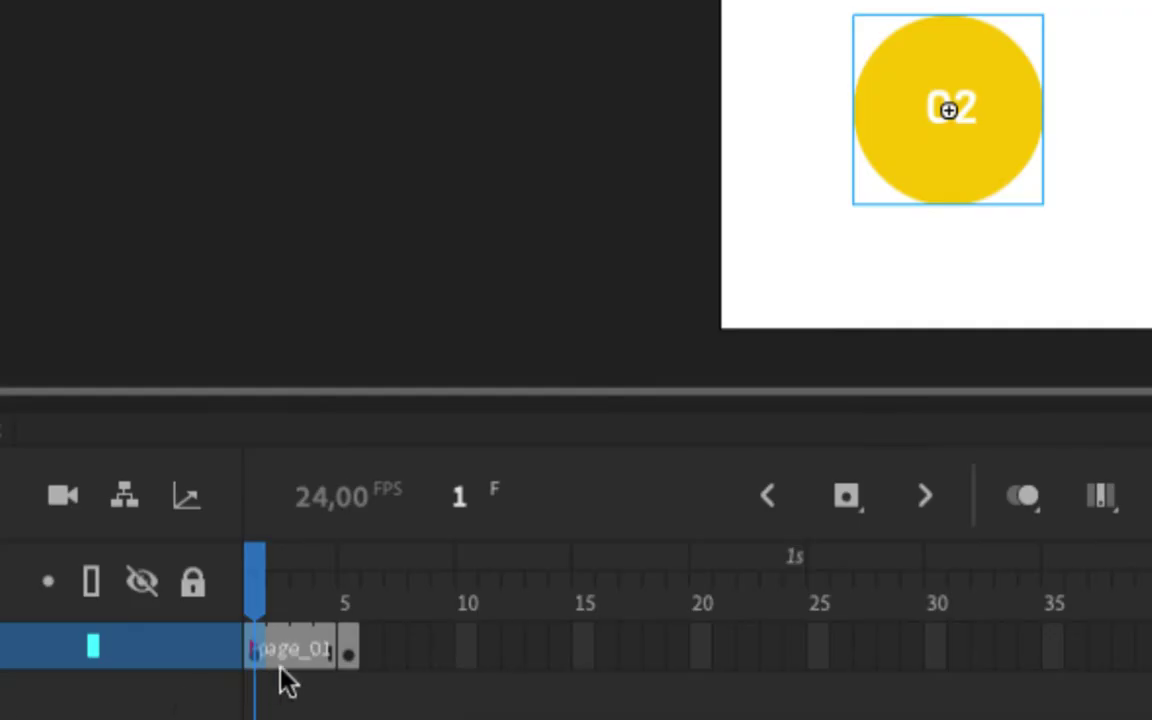
# Label the keyframe at frame 5 as page_02
pyautogui.click(298, 642)
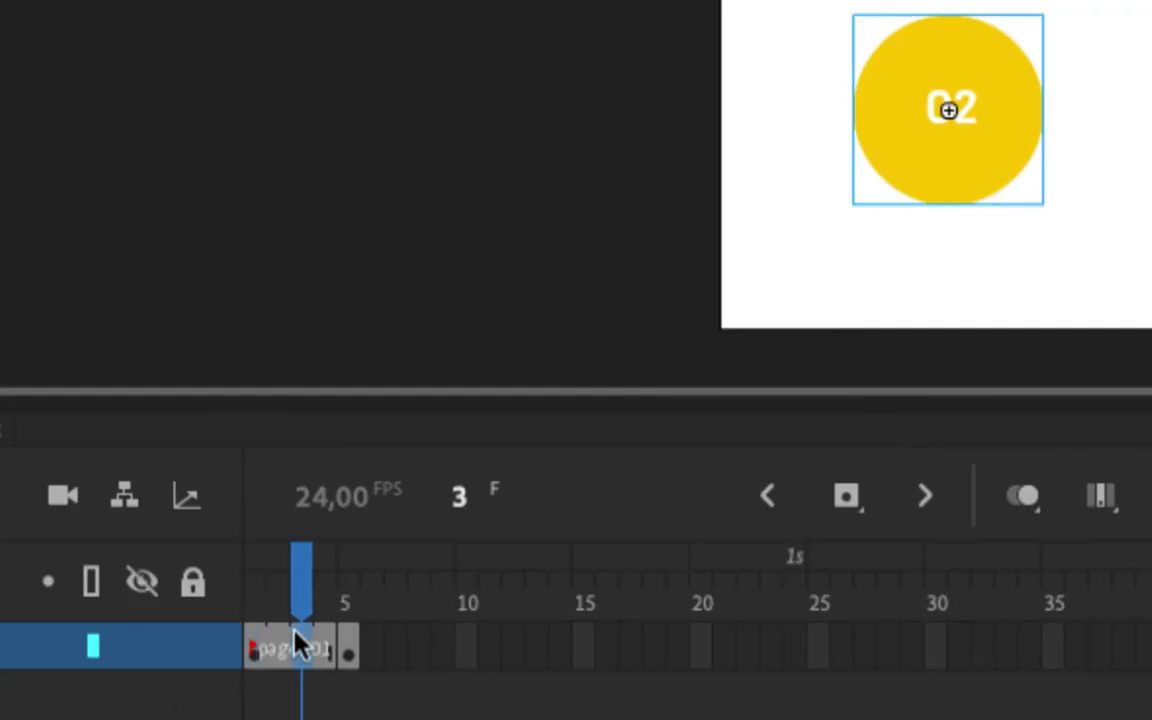
pyautogui.click(346, 630)
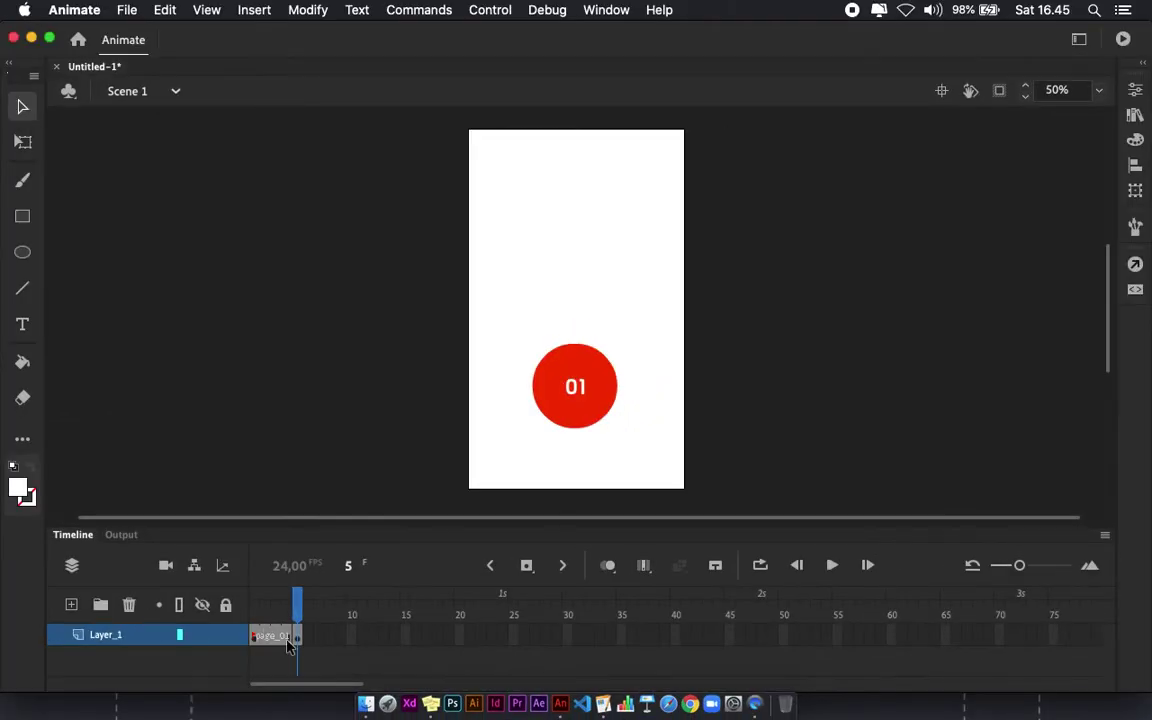
pyautogui.click(298, 637)
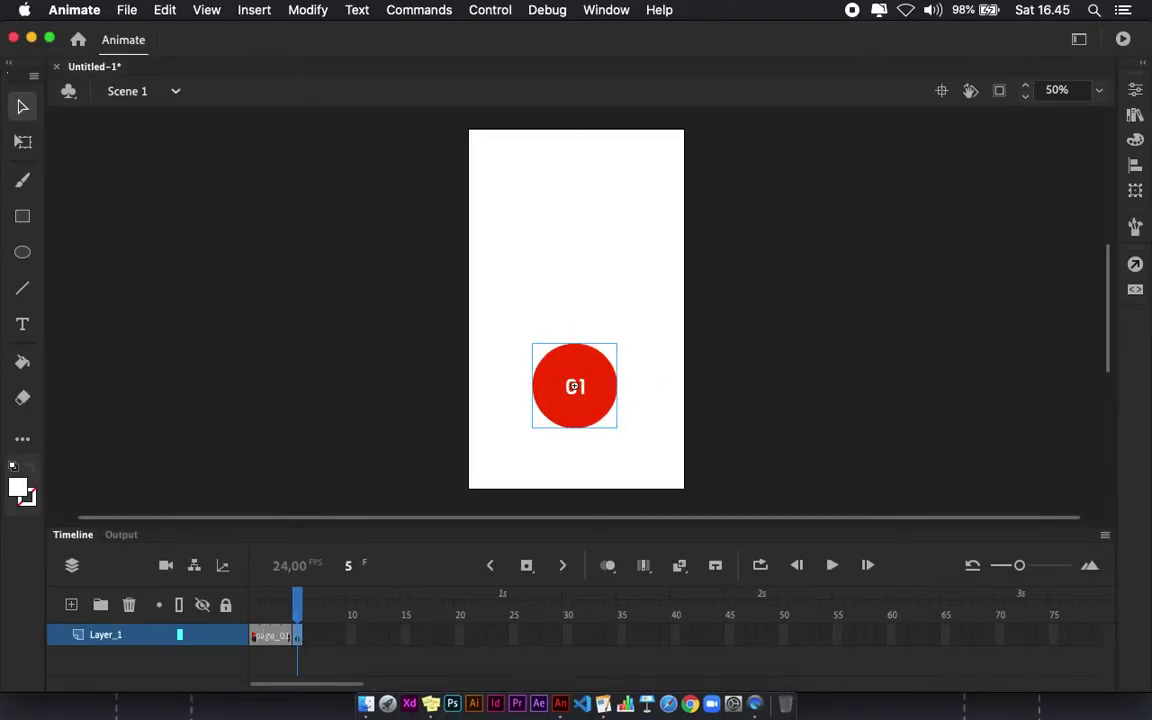
pyautogui.click(1136, 91)
pyautogui.click(955, 281)
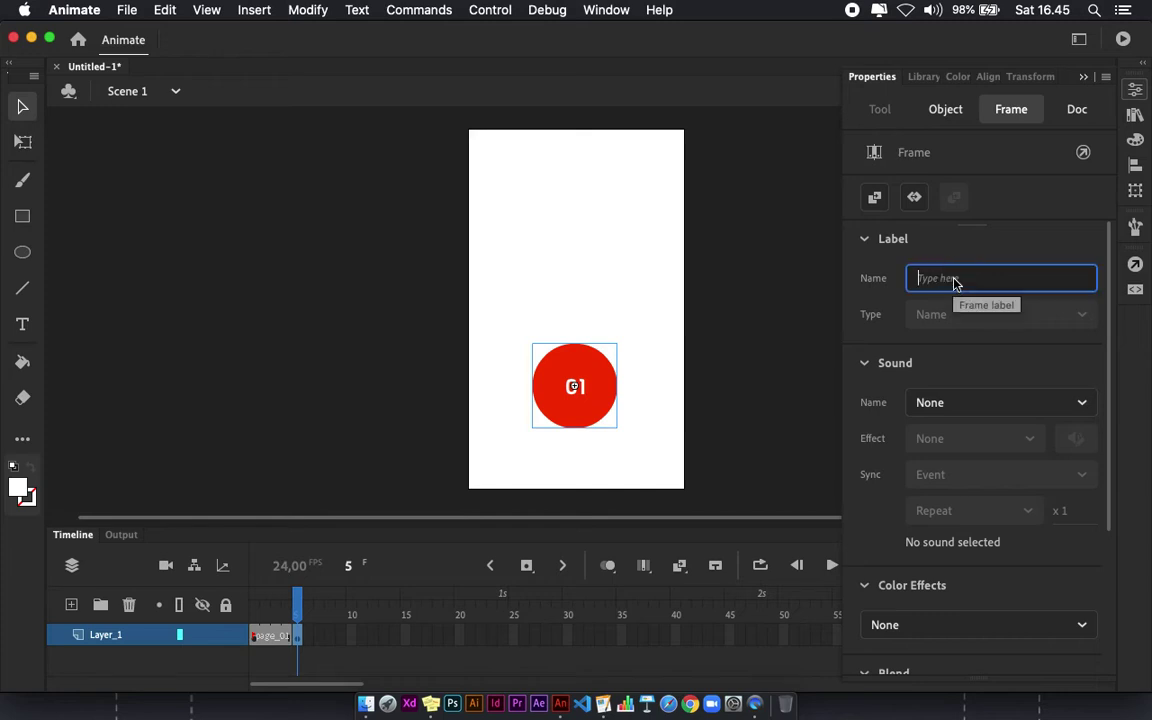
pyautogui.write('page_02')
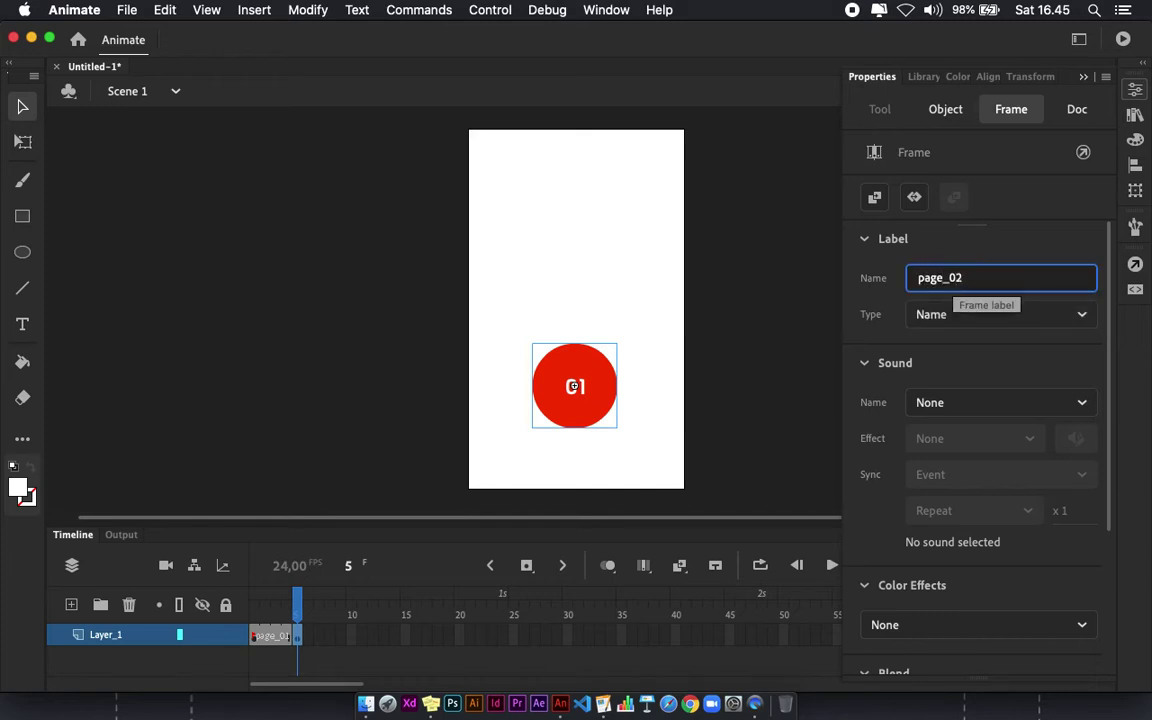
pyautogui.press('Return')
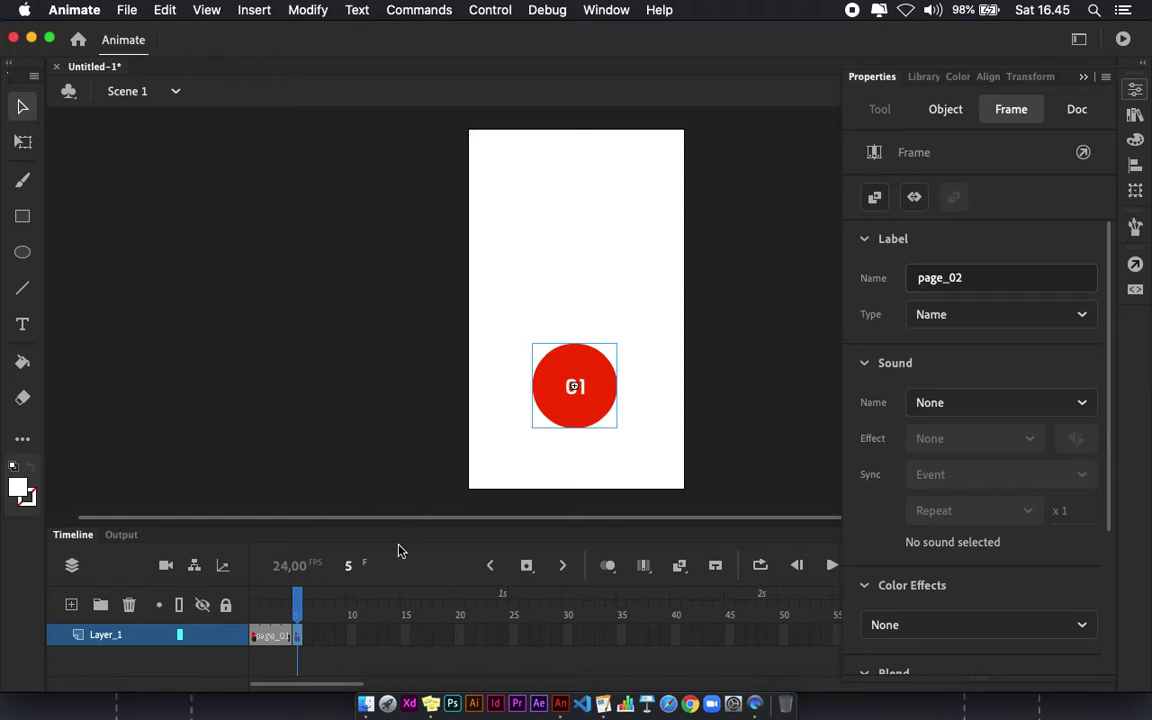
# Check the label name assigned to frame 1 and compare the two labelled keyframes on the timeline
pyautogui.click(254, 637)
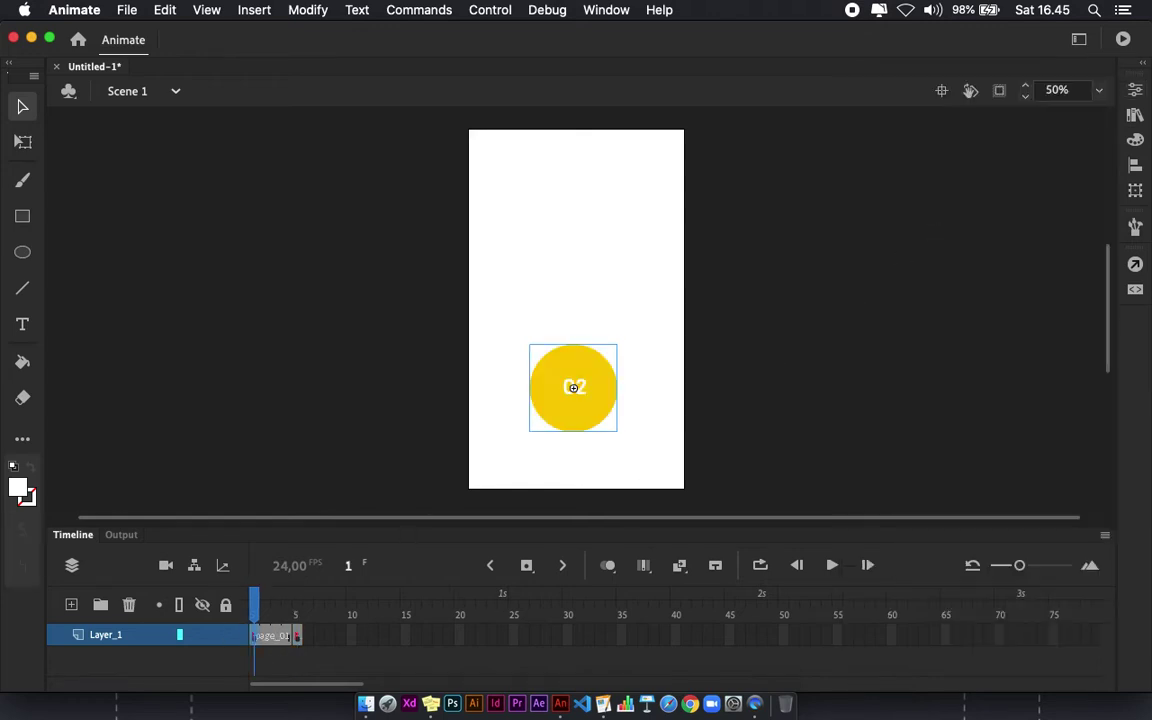
pyautogui.click(1136, 90)
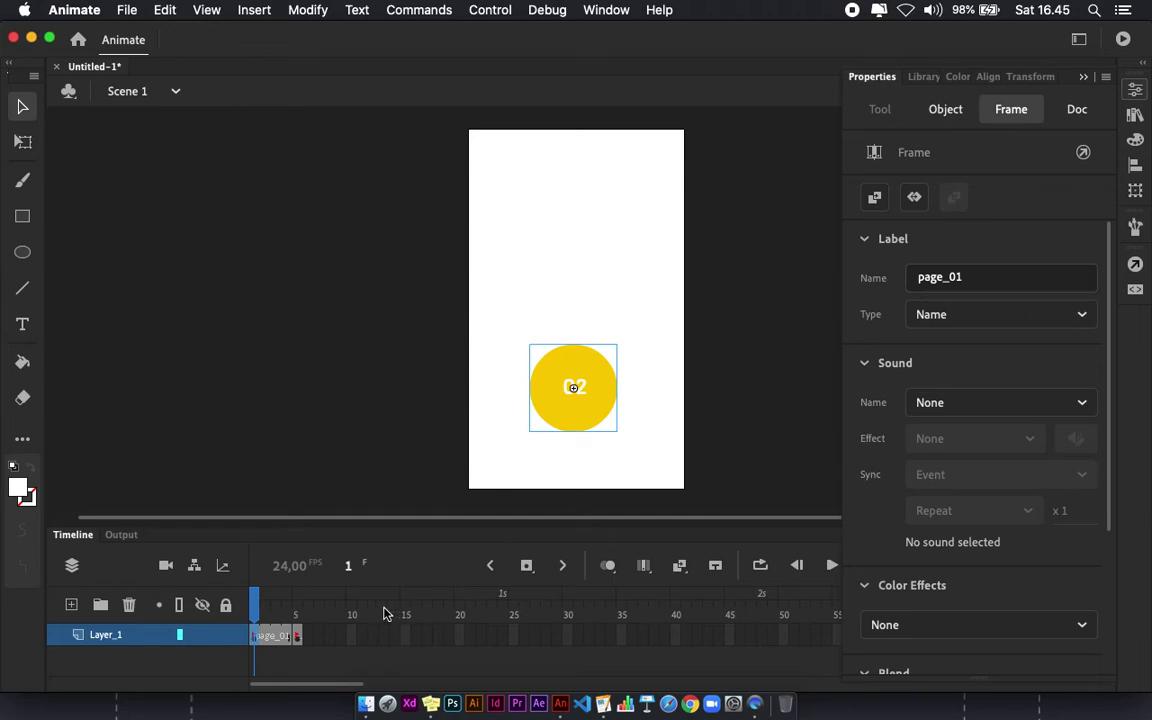
pyautogui.click(285, 636)
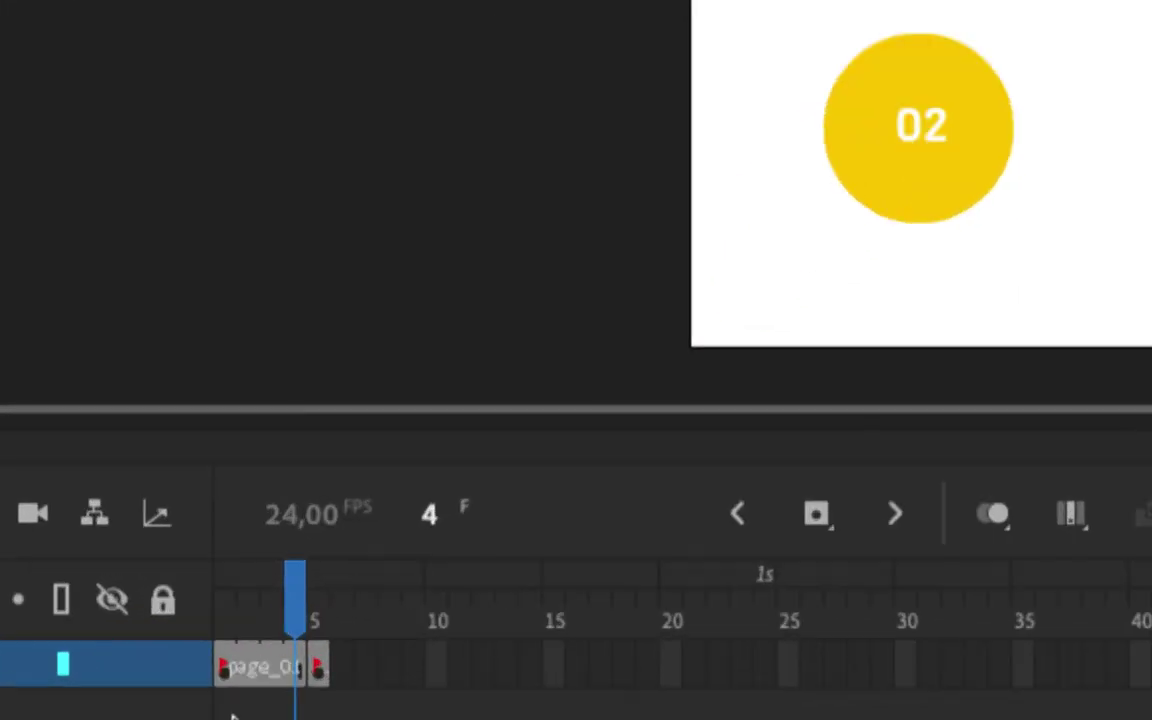
pyautogui.click(325, 680)
# Convert frame 10 of Layer_1 to a blank keyframe, and undo the change
pyautogui.click(339, 668)
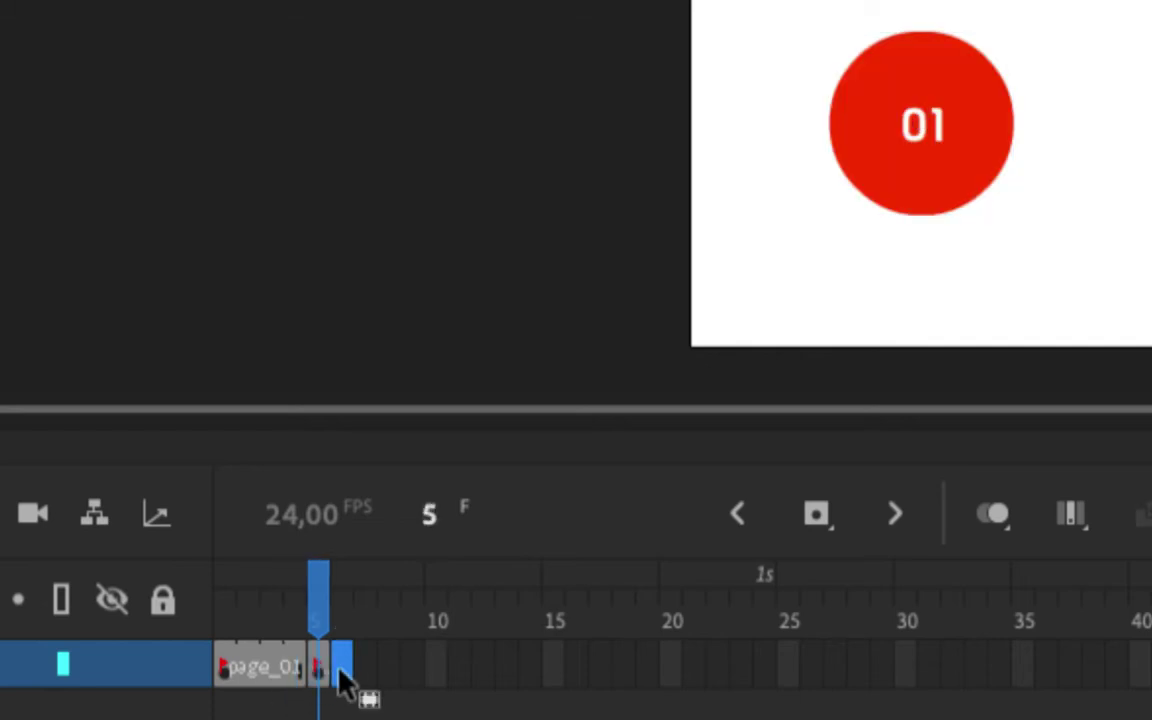
pyautogui.rightClick(442, 672)
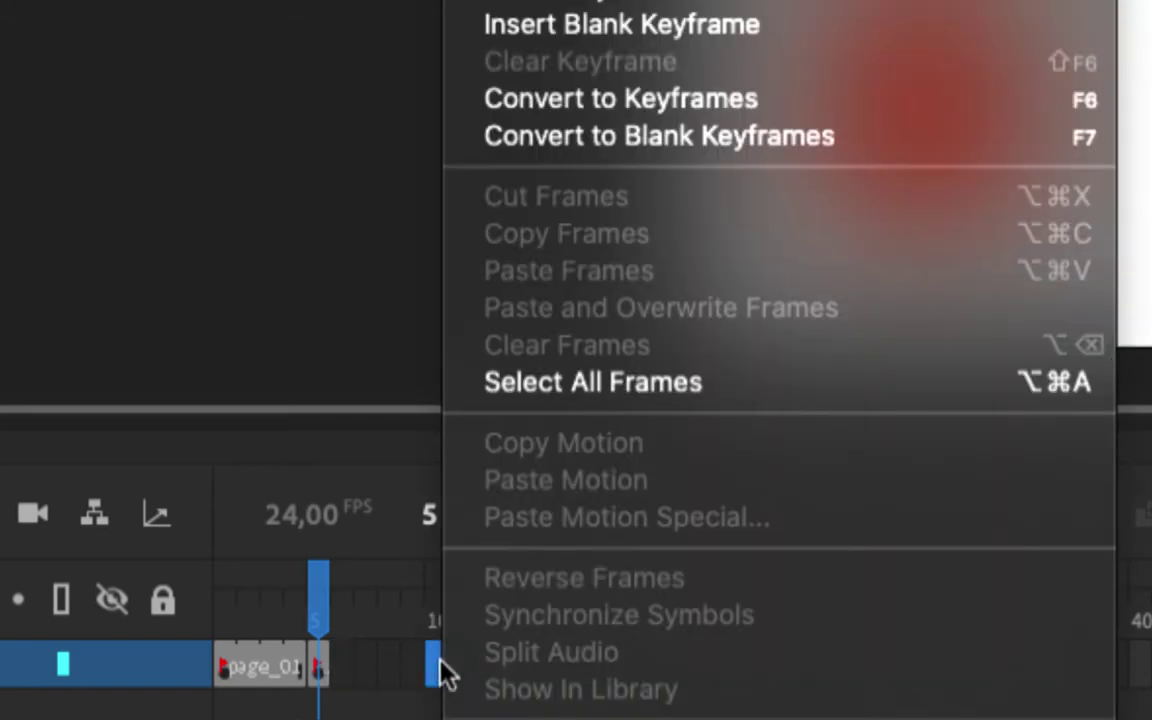
pyautogui.click(643, 143)
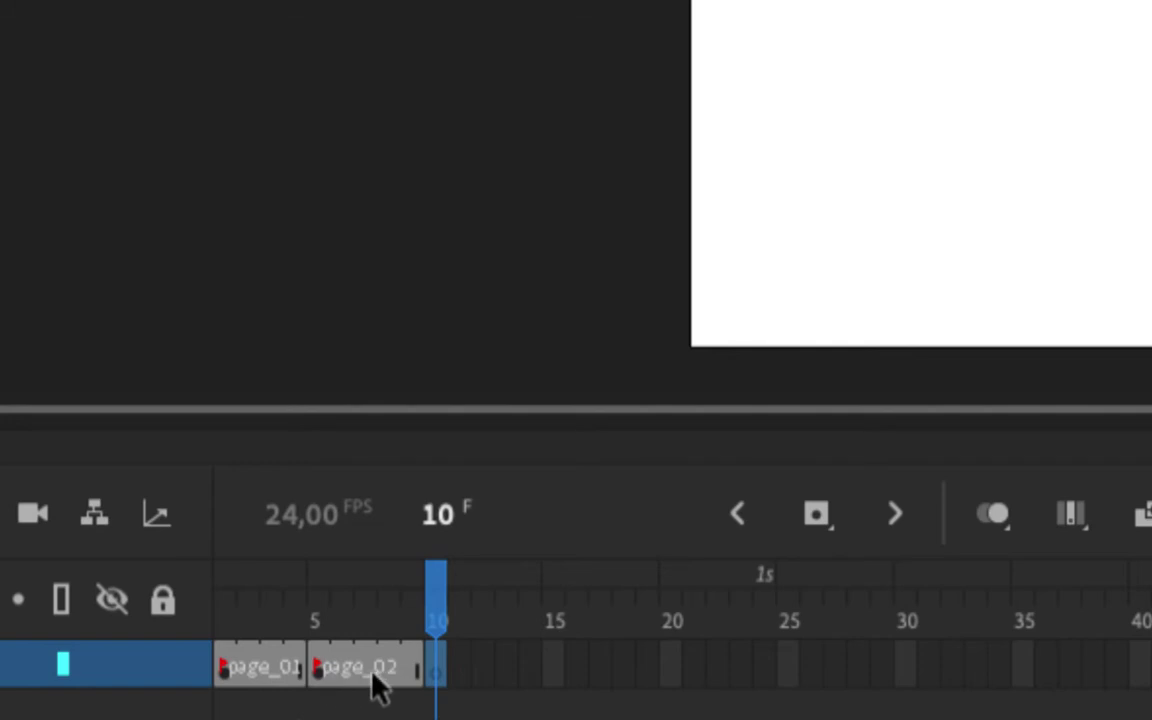
pyautogui.hotkey('ctrl', 'z')
pyautogui.click(357, 670)
pyautogui.moveTo(318, 605); pyautogui.dragTo(271, 640)
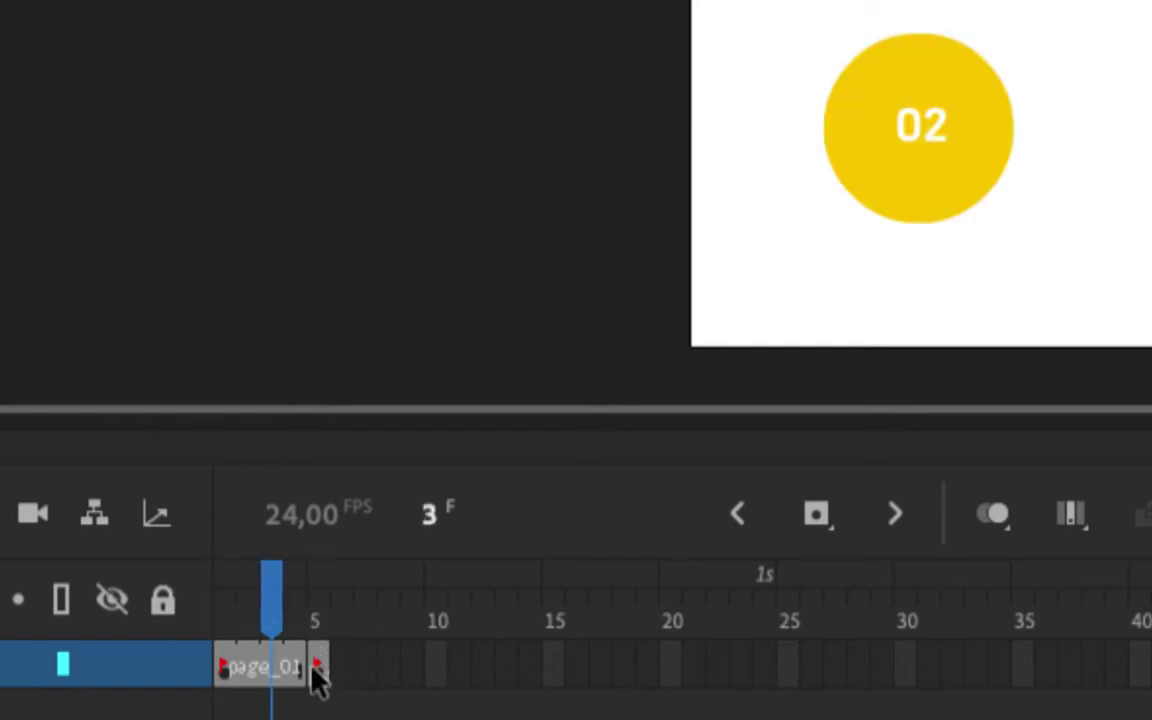
pyautogui.click(226, 674)
pyautogui.click(318, 670)
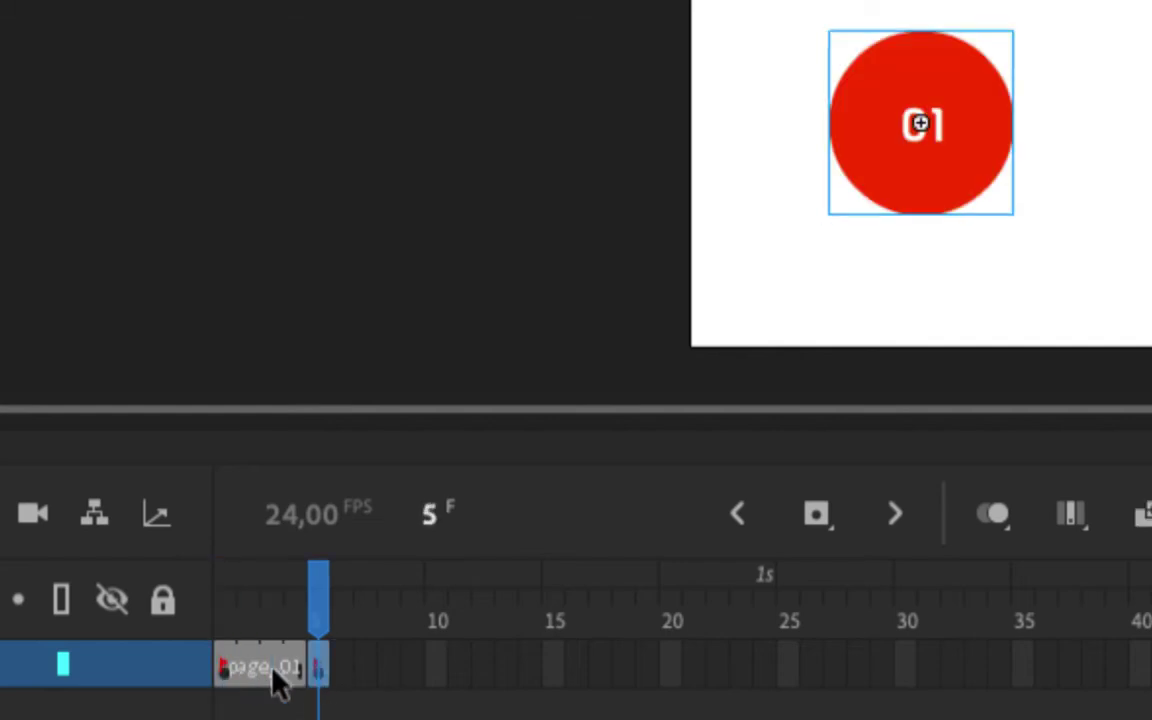
pyautogui.click(224, 672)
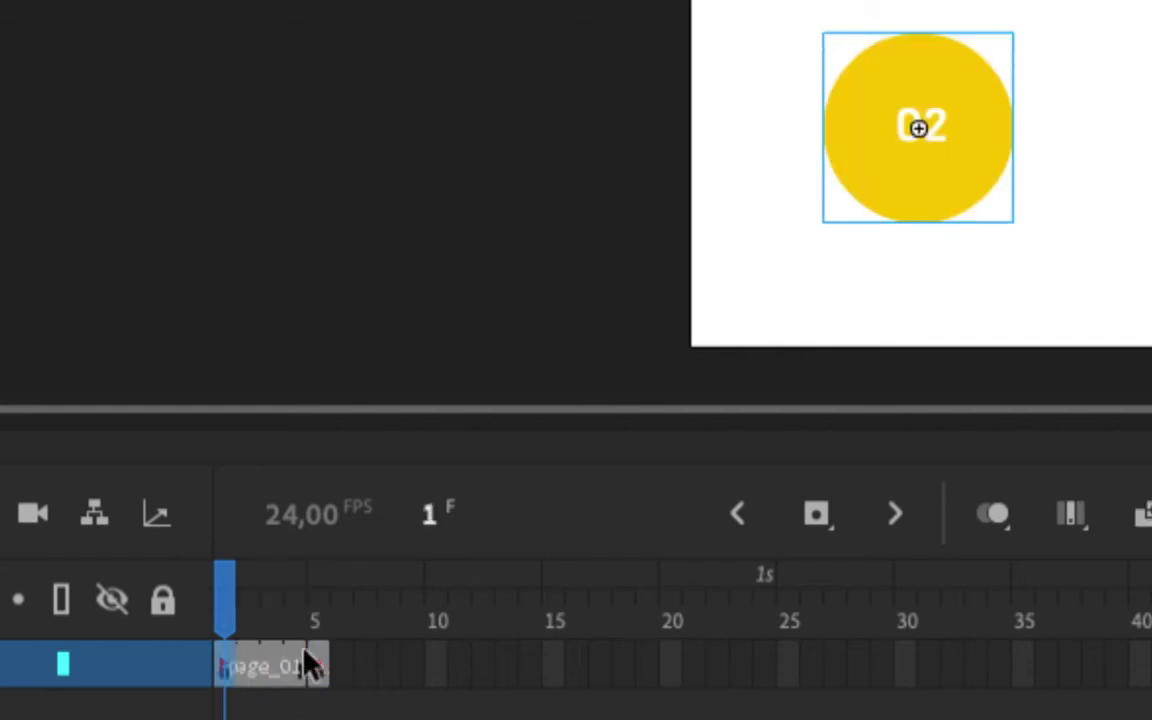
pyautogui.click(733, 107)
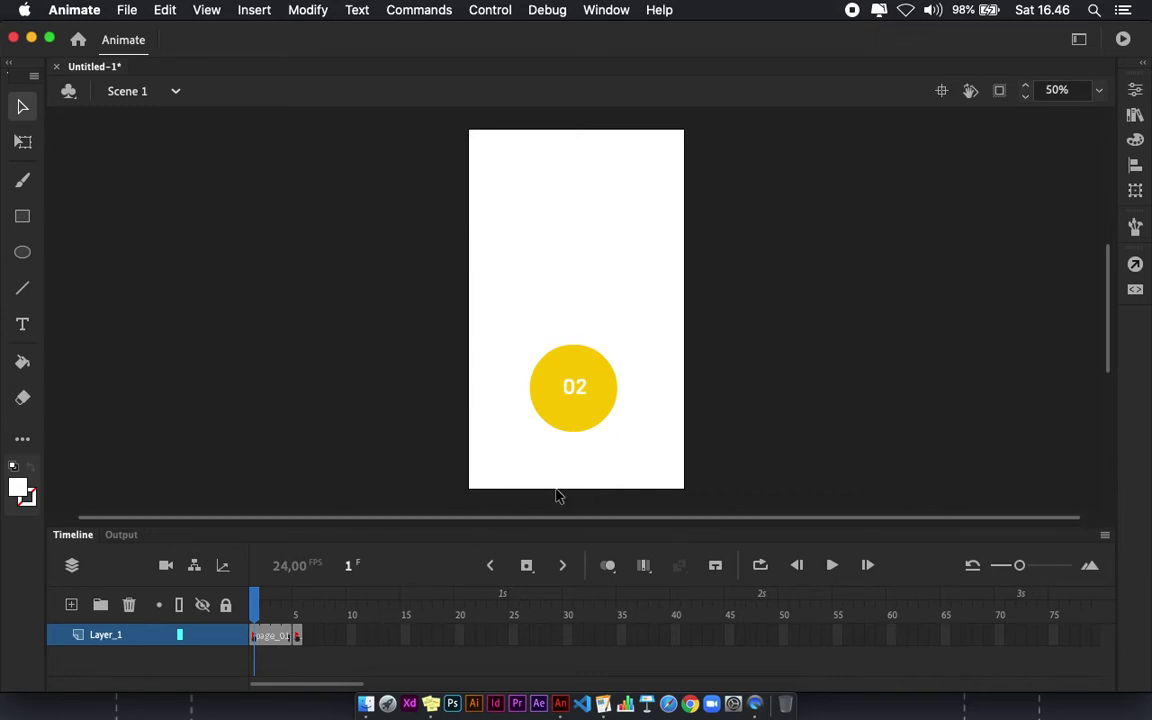
# Rename Layer_1 as Button
pyautogui.doubleClick(104, 634)
pyautogui.write('Button')
pyautogui.press('Return')
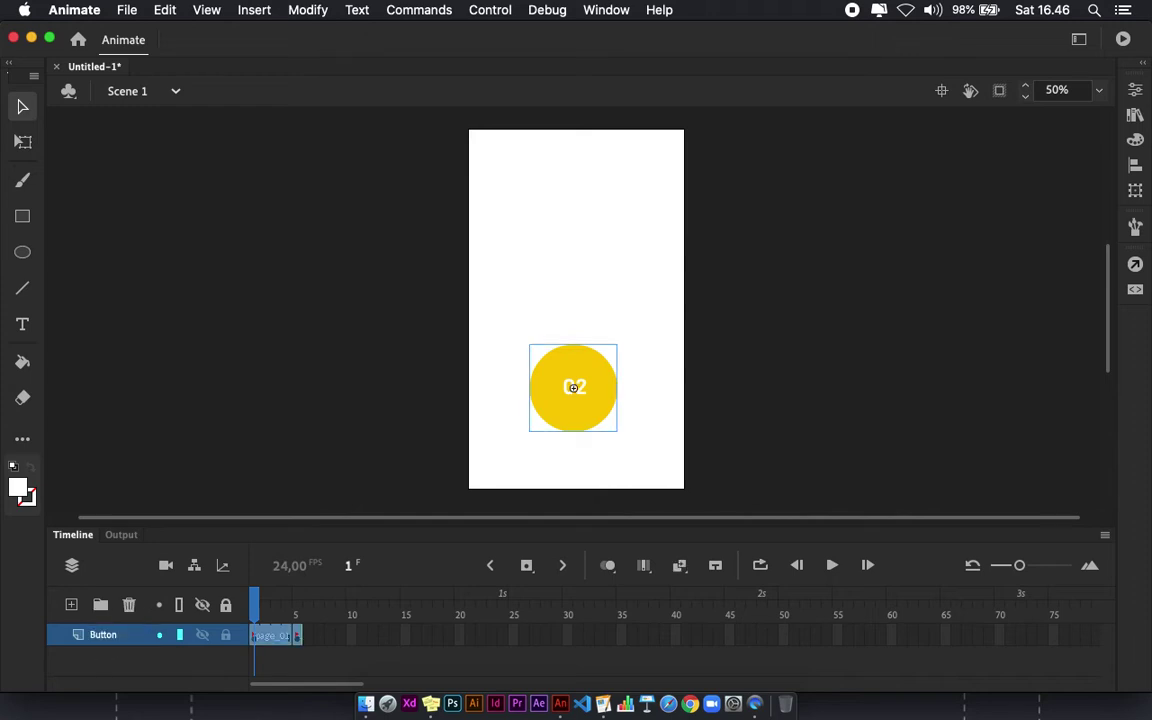
# Add a new layer above the Button layer and name it Script
pyautogui.click(71, 604)
pyautogui.click(110, 637)
pyautogui.doubleClick(112, 638)
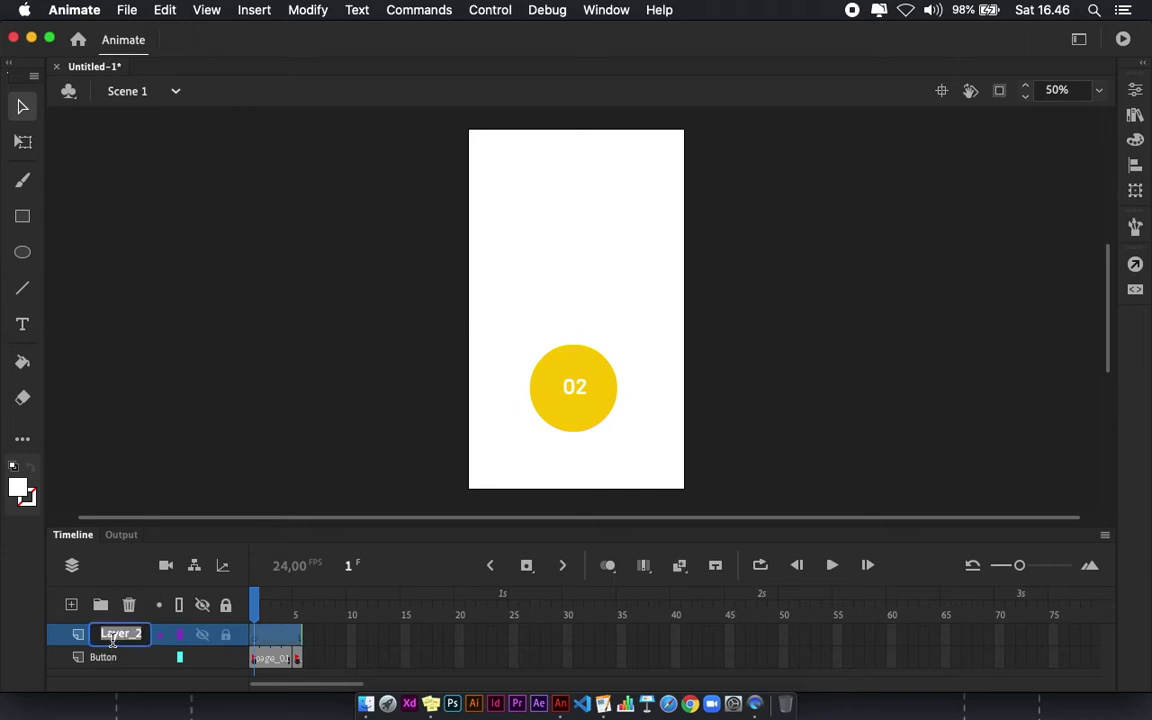
pyautogui.write('Scr')
pyautogui.press('Return')
# Insert a blank keyframe at frame 5 of the Script layer
pyautogui.click(296, 638)
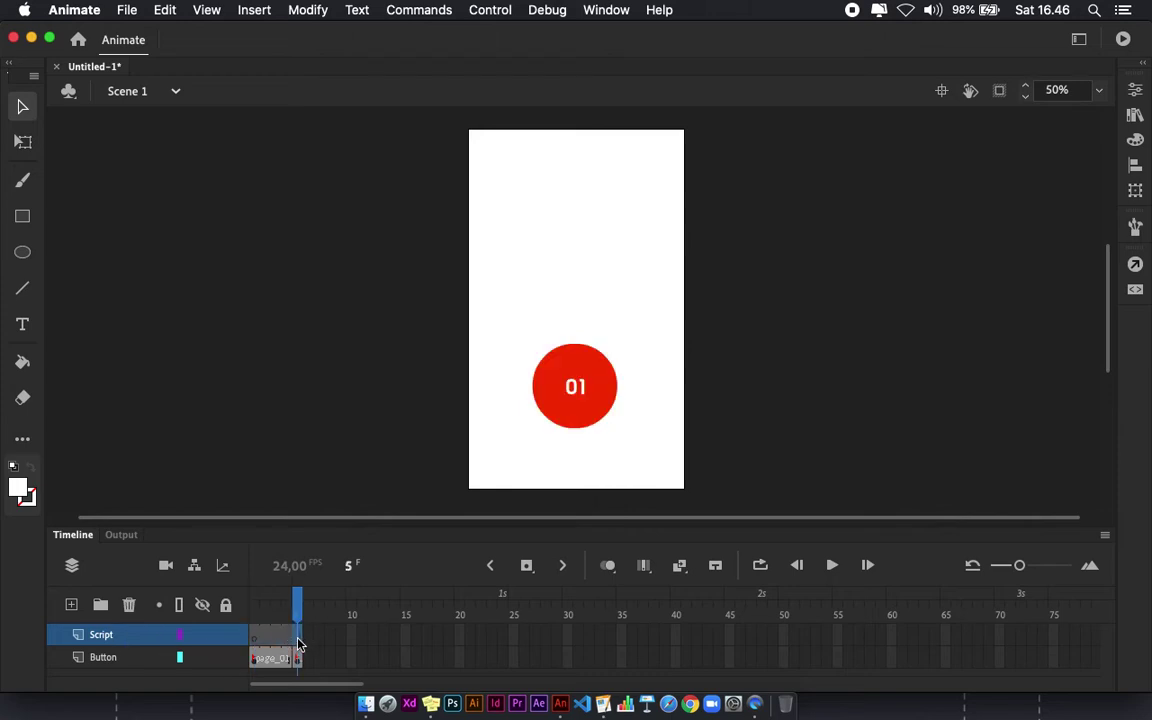
pyautogui.rightClick(297, 642)
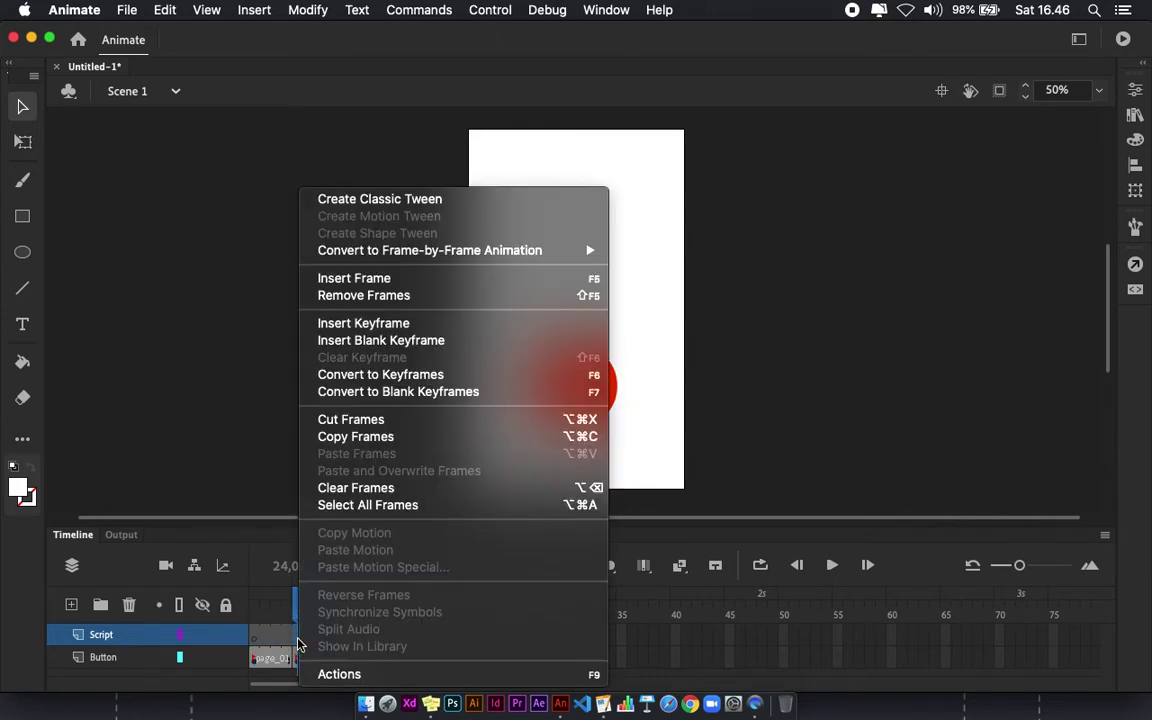
pyautogui.click(365, 341)
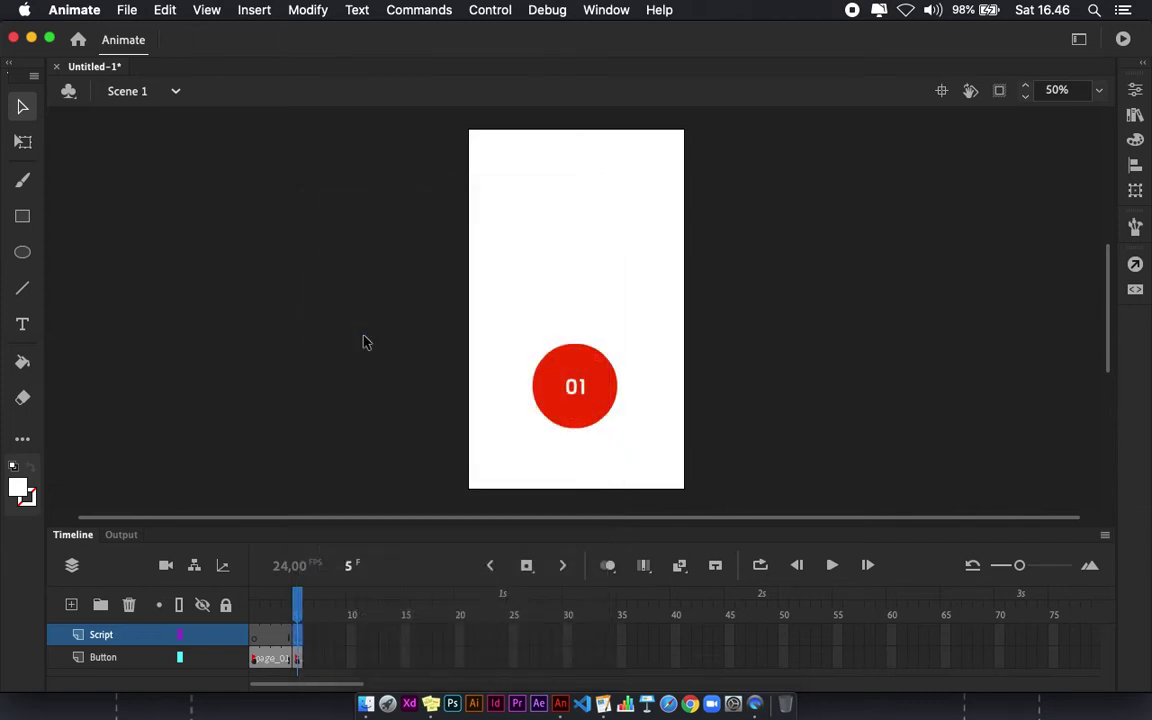
# Start the ActionScript on frame 1 of the Script layer with the line stop(); followed by a blank line
pyautogui.click(257, 642)
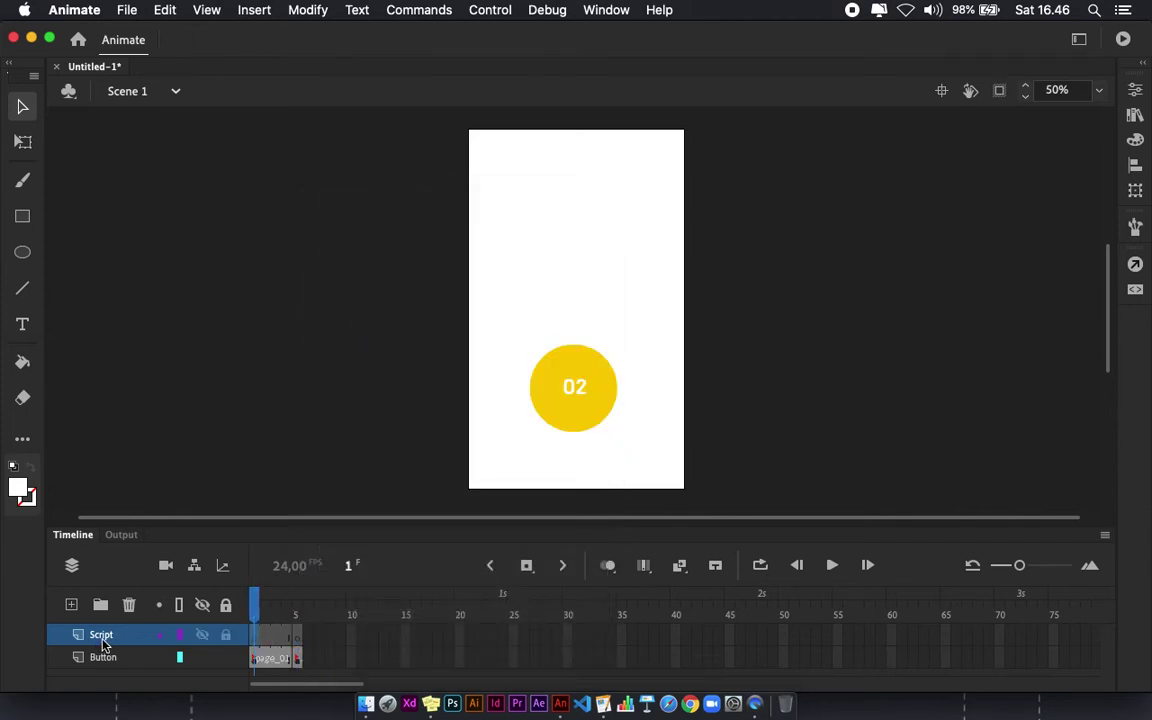
pyautogui.click(1135, 266)
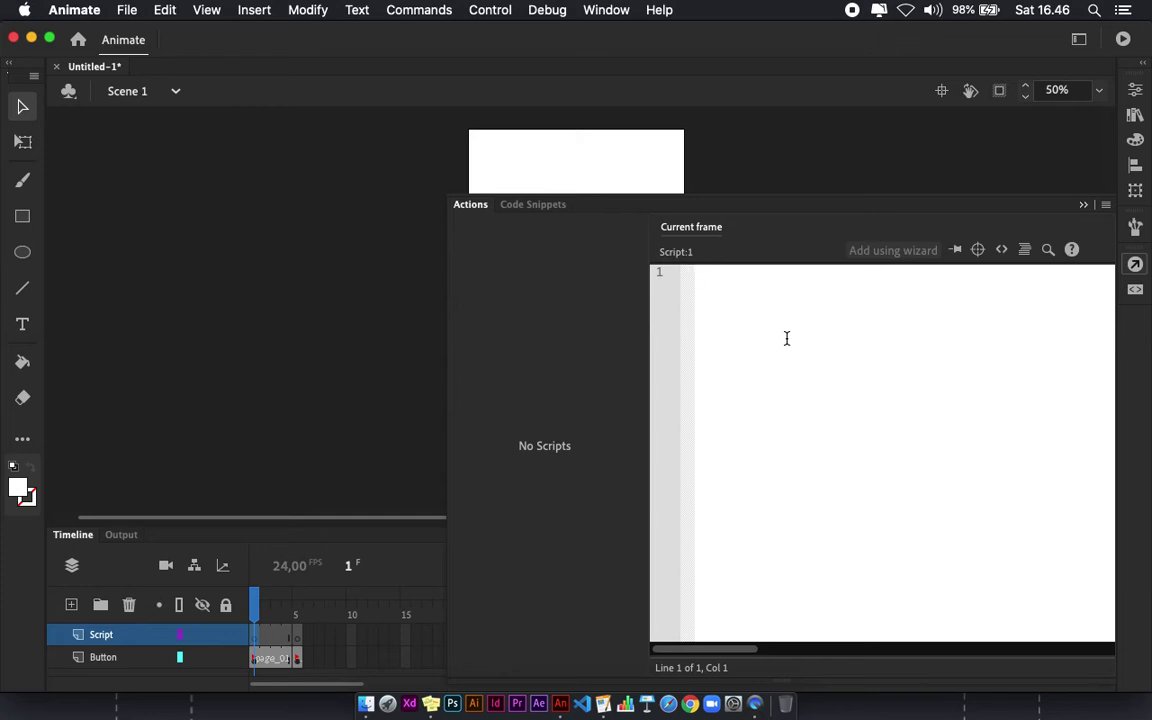
pyautogui.write('sto')
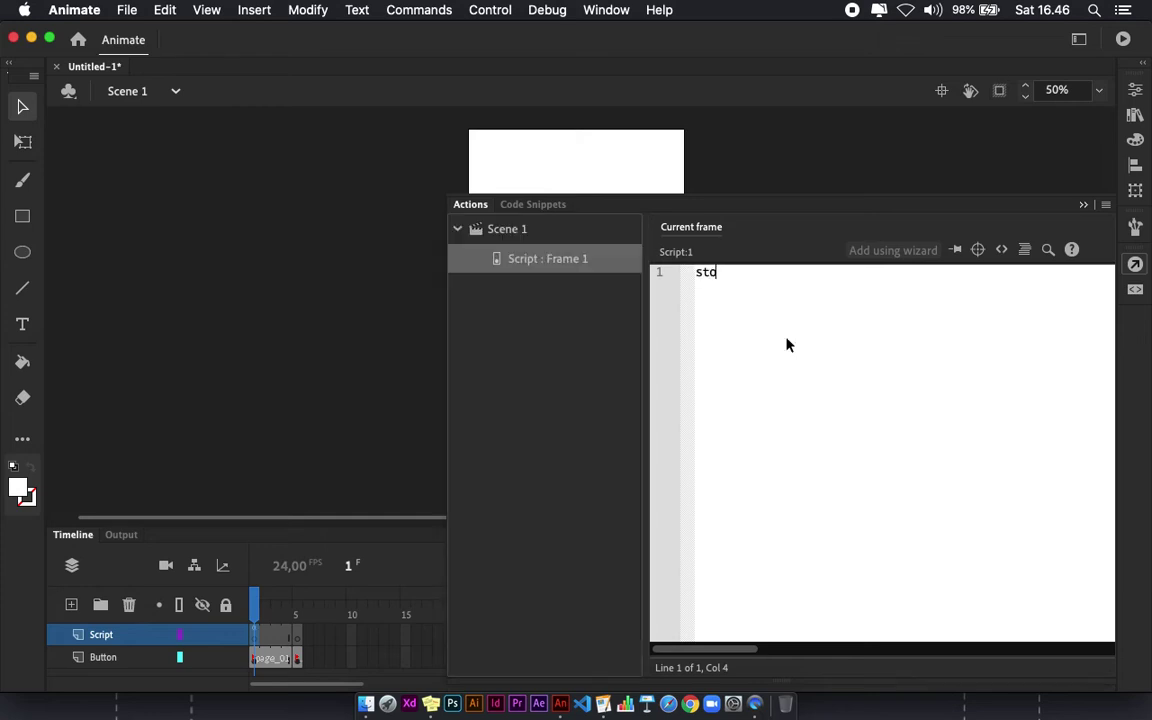
pyautogui.write('p();')
pyautogui.press('Return')
pyautogui.press('Return')
# Add the line Btn_02.addEventListener(MouseEvent.CLICK, GoToLabel02); to the frame 1 script
pyautogui.write('Btn')
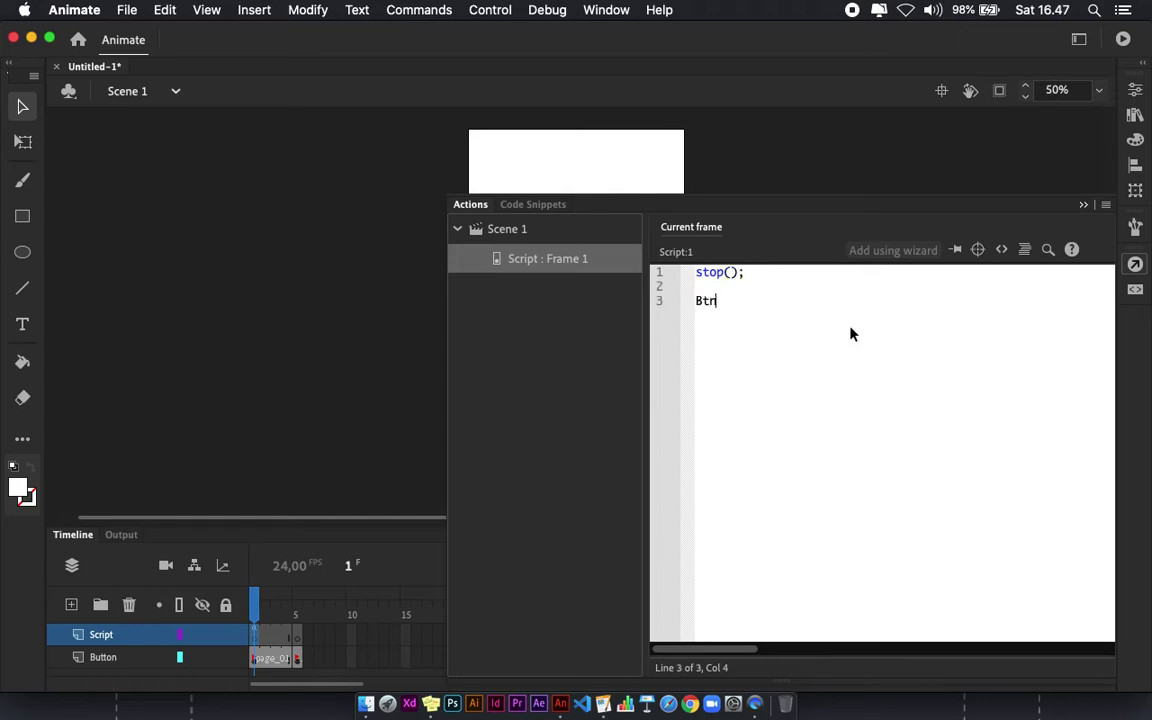
pyautogui.write('_02.addEventListe')
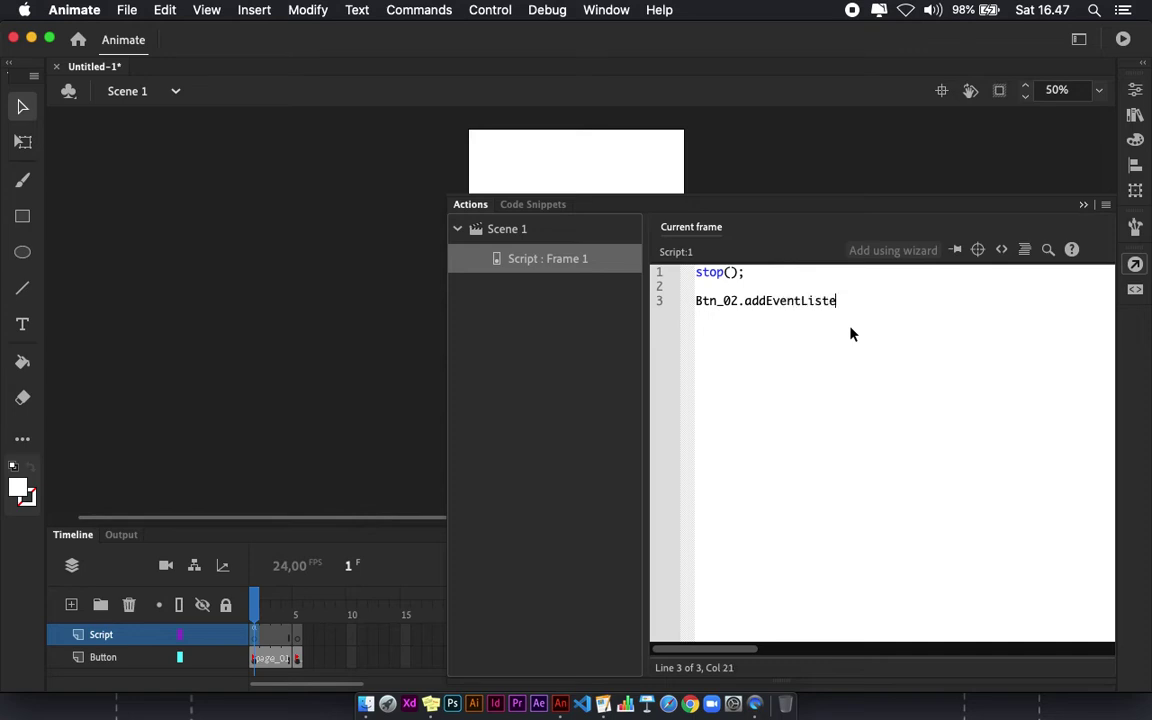
pyautogui.write('ner(')
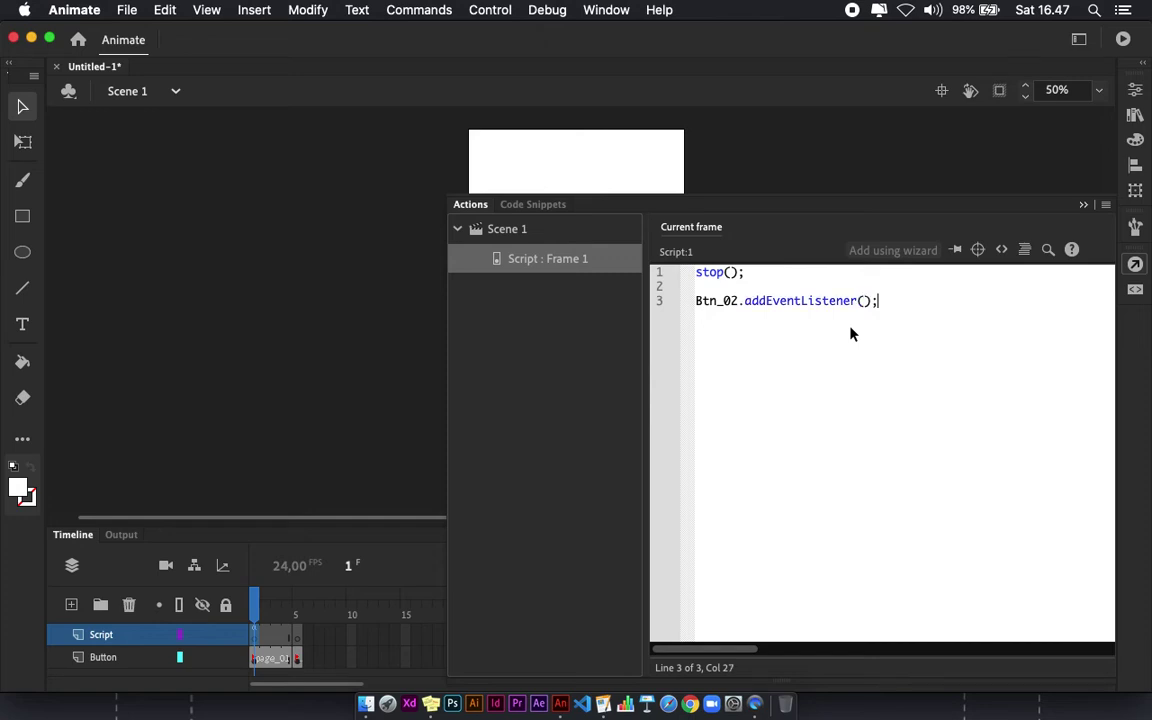
pyautogui.write('MouseEvent.Click')
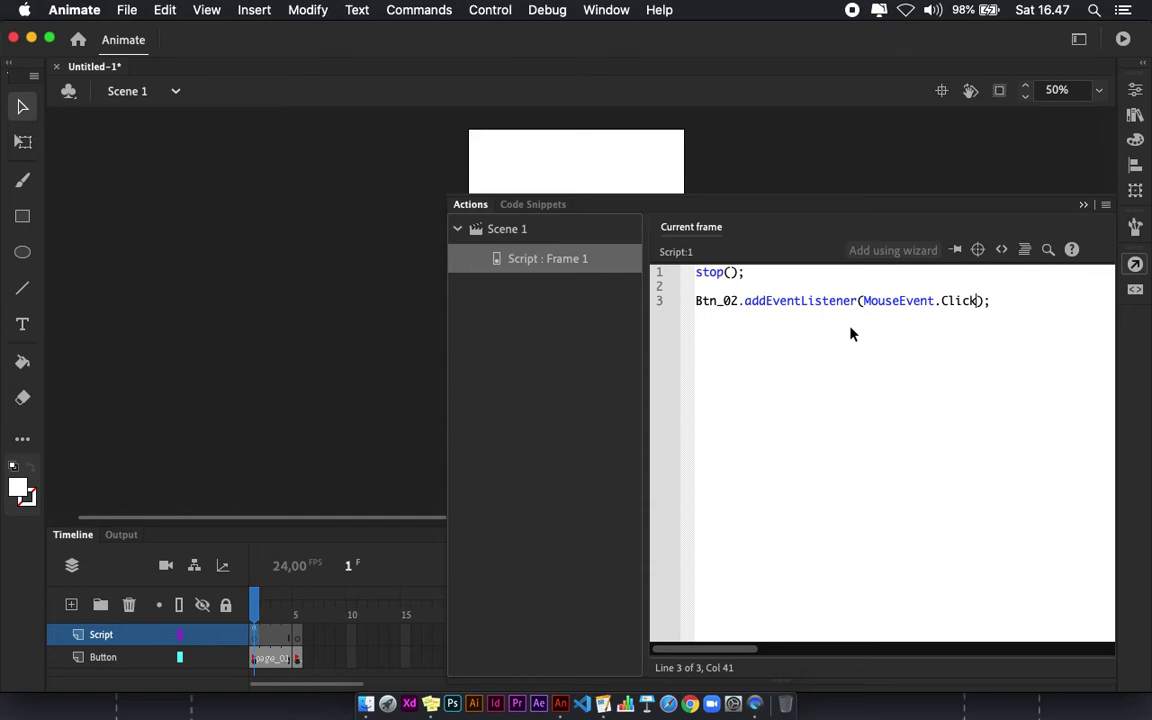
pyautogui.press('BackSpace')
pyautogui.press('BackSpace')
pyautogui.press('BackSpace')
pyautogui.press('BackSpace')
pyautogui.press('BackSpace')
pyautogui.write('CLICK, GoTo02')
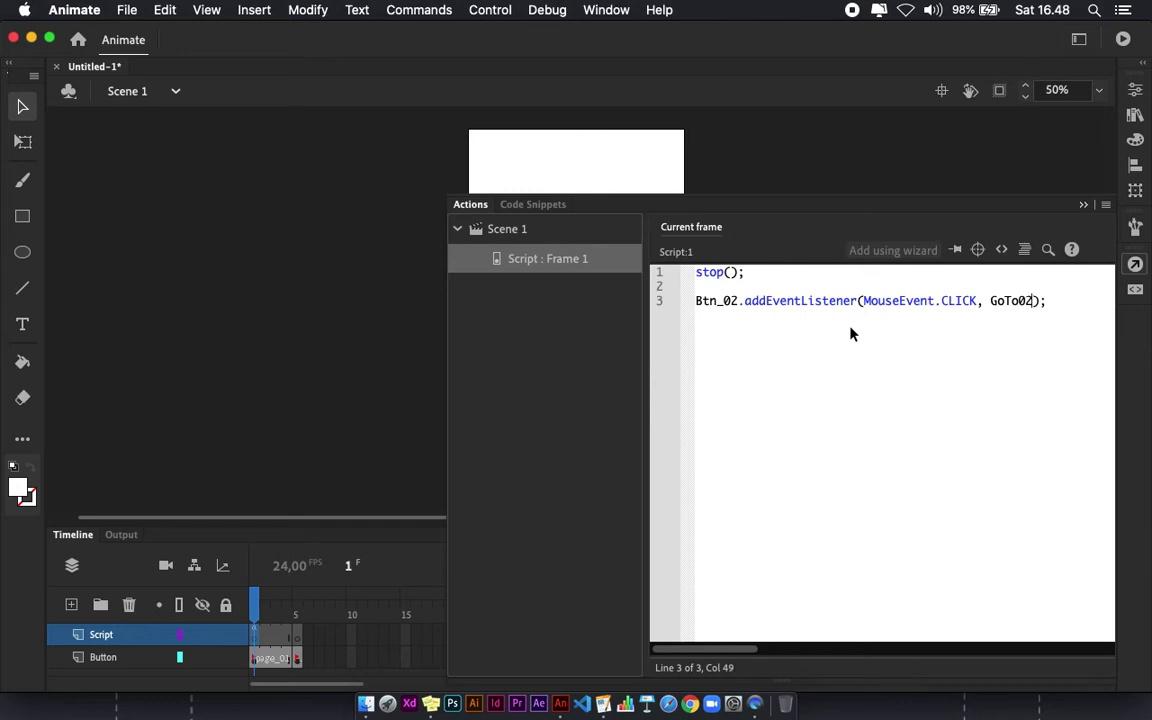
pyautogui.press('BackSpace')
pyautogui.press('BackSpace')
pyautogui.write('Label02')
pyautogui.press('End')
# Declare the function GoToLabel02() with return type void and an opened body, below the Btn_02 listener
pyautogui.press('Return')
pyautogui.press('Return')
pyautogui.write('fub')
pyautogui.press('BackSpace')
pyautogui.write('nction')
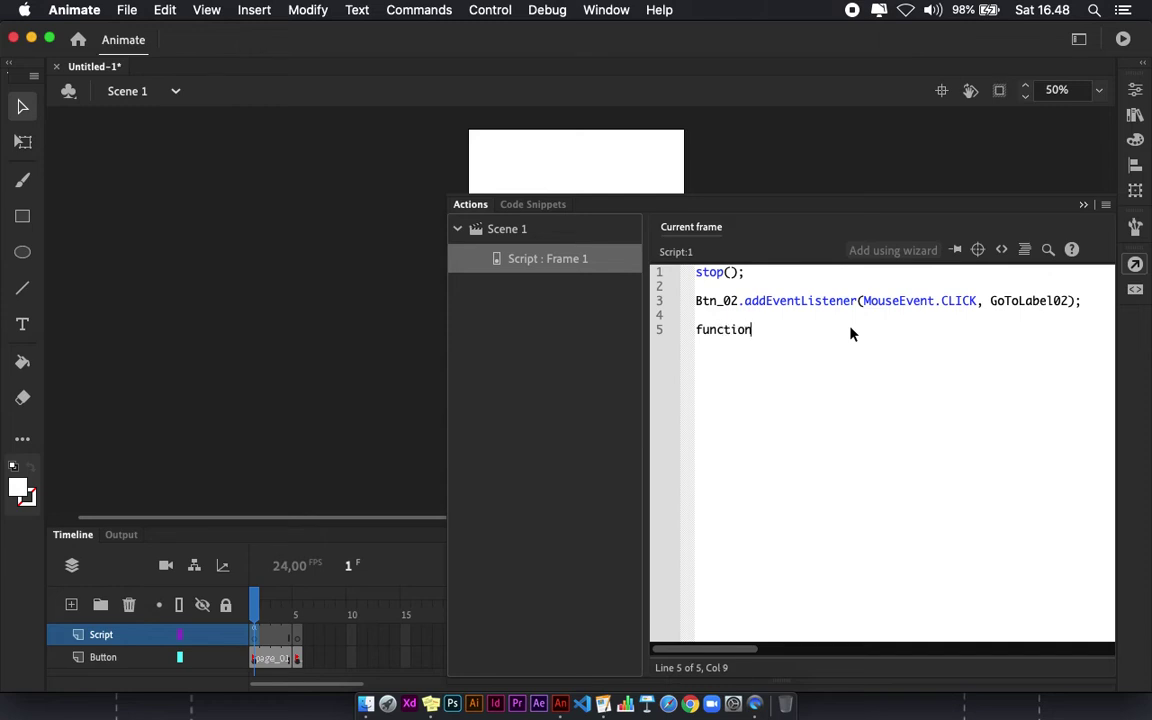
pyautogui.write(' GoToLabel')
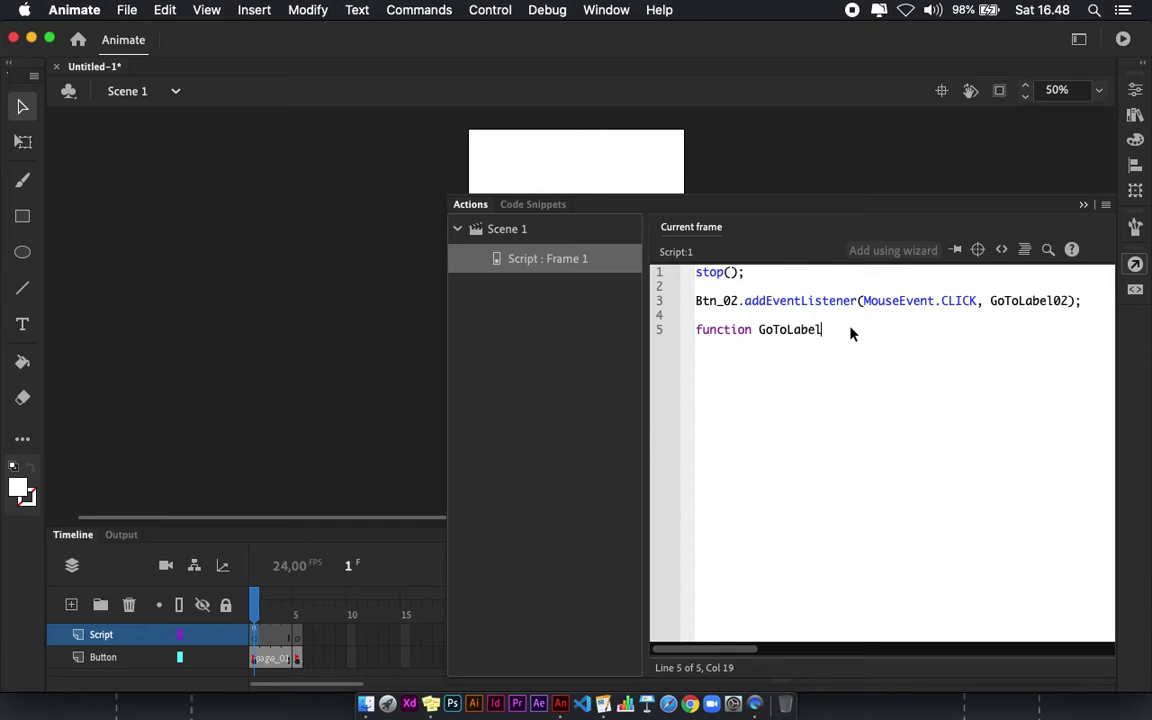
pyautogui.write('02():')
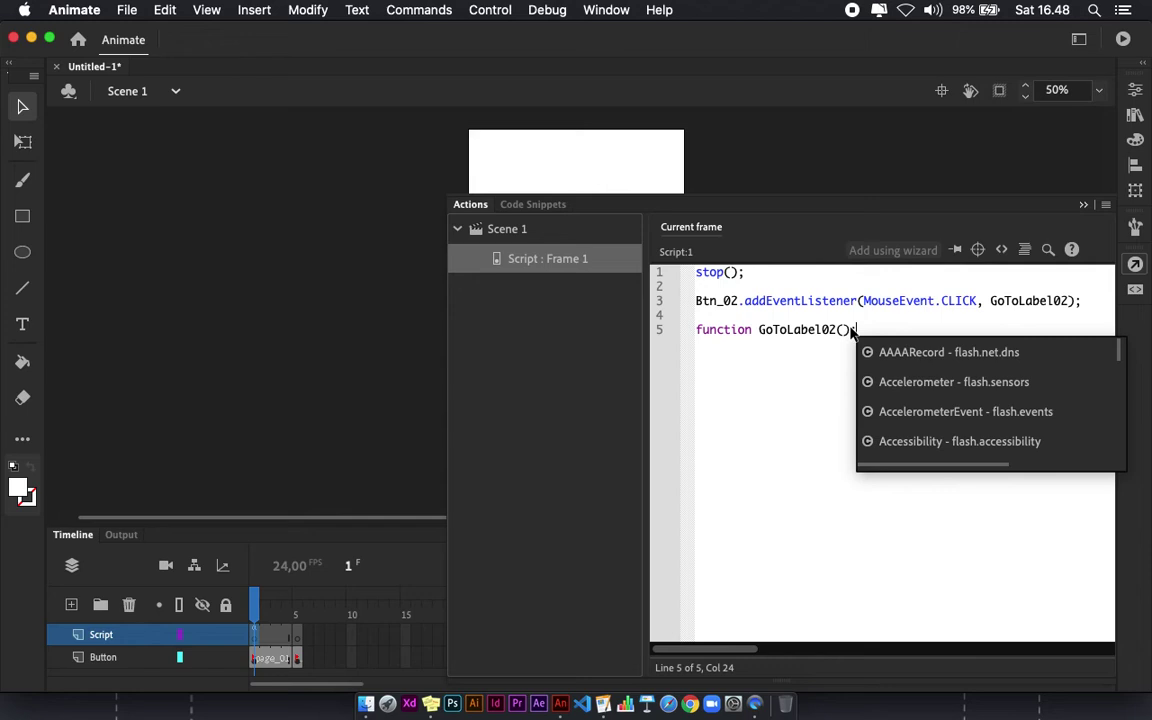
pyautogui.write('void{')
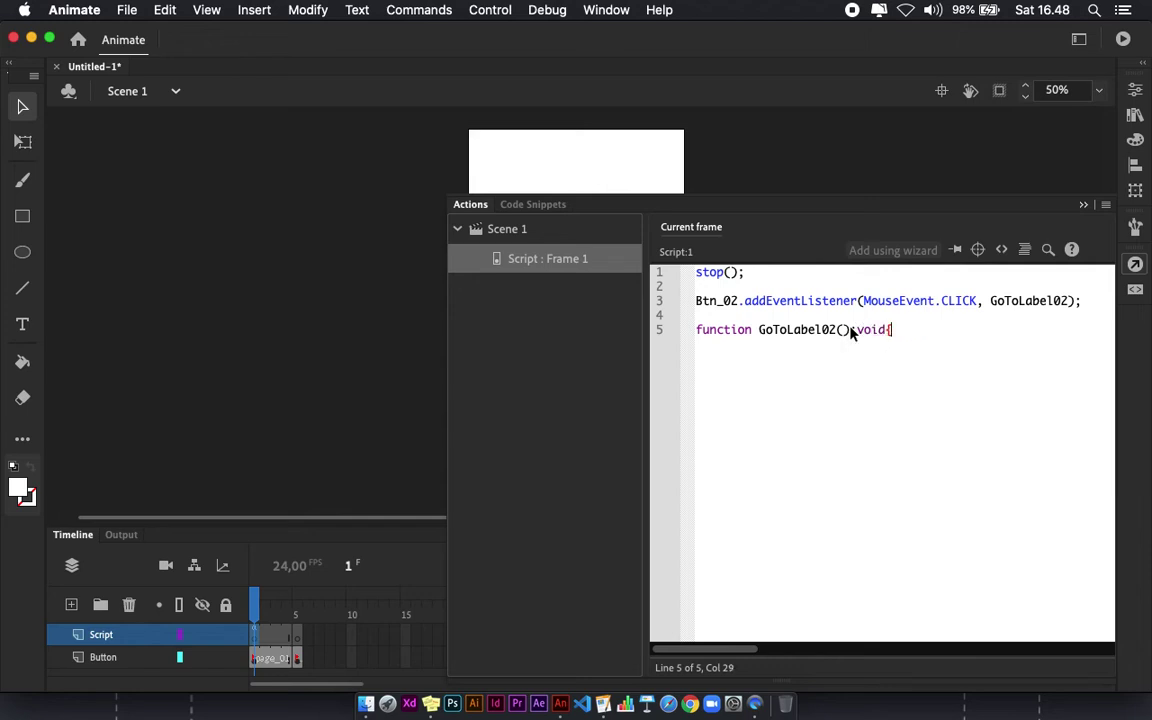
pyautogui.press('Return')
# Add the parameter event:MouseEvent to the GoToLabel02 function
pyautogui.press('Left')
pyautogui.write('evnet')
pyautogui.press('BackSpace')
pyautogui.press('BackSpace')
pyautogui.press('BackSpace')
pyautogui.write('ent')
pyautogui.write(':Moust')
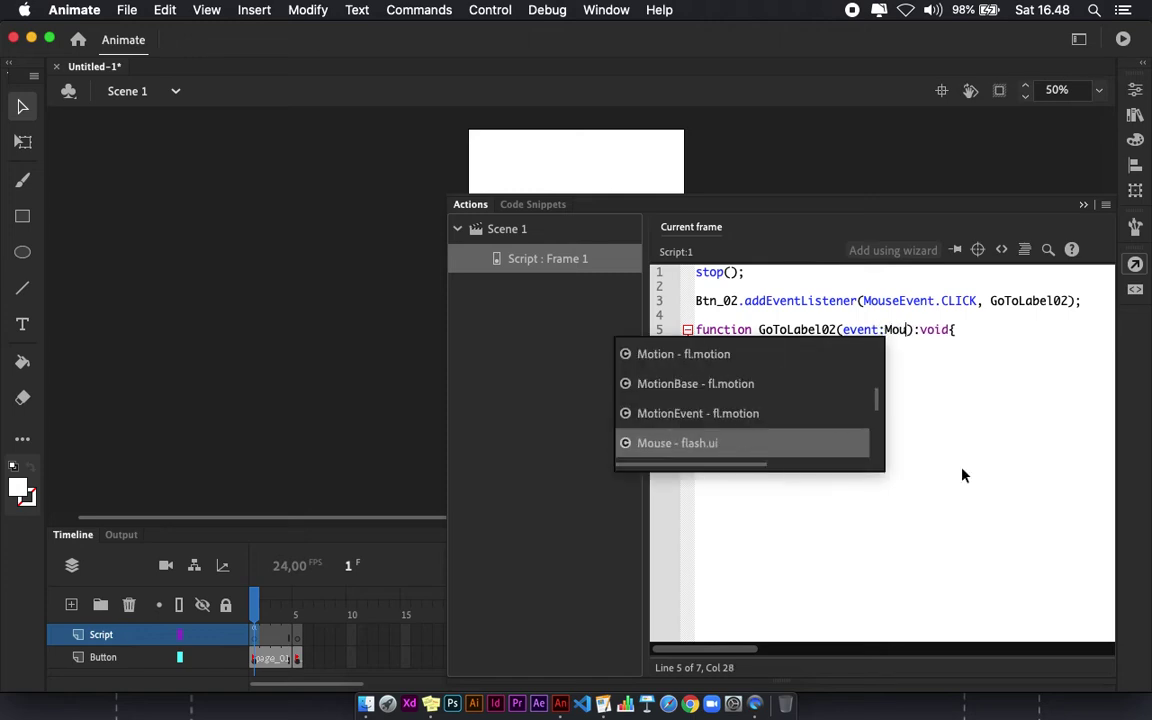
pyautogui.press('BackSpace')
pyautogui.write('eEvent')
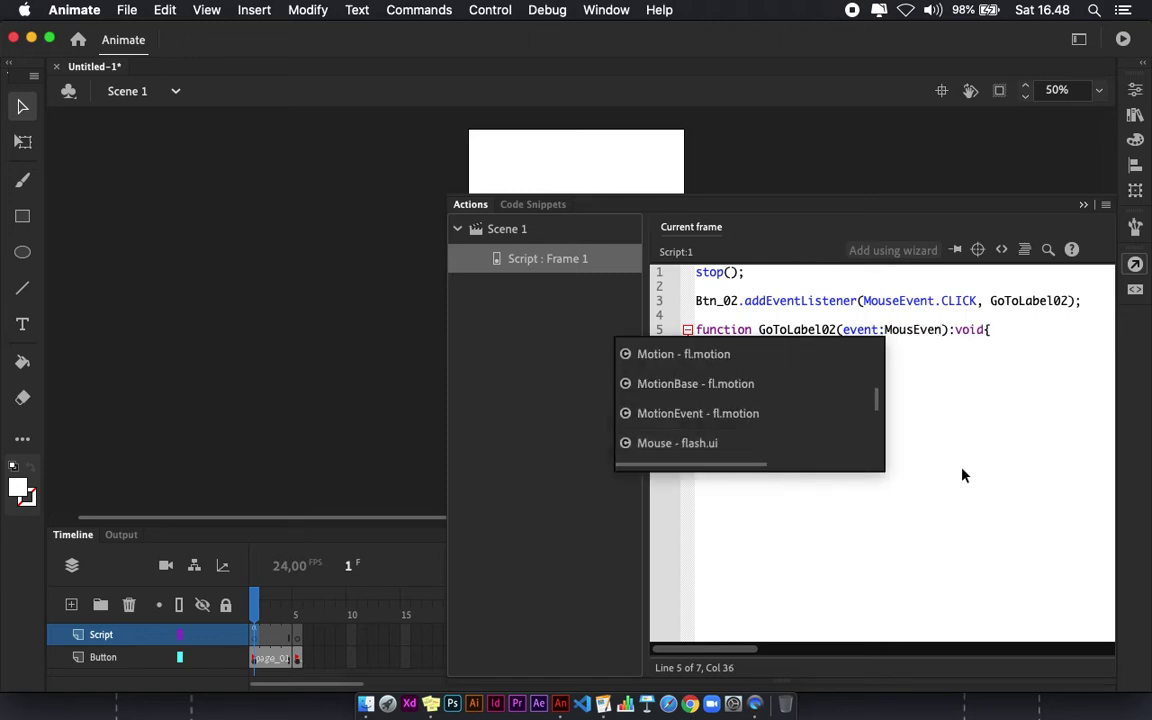
# Write gotoAndStop("page_02"); in the body of the GoToLabel02 function
pyautogui.click(966, 350)
pyautogui.write('goto')
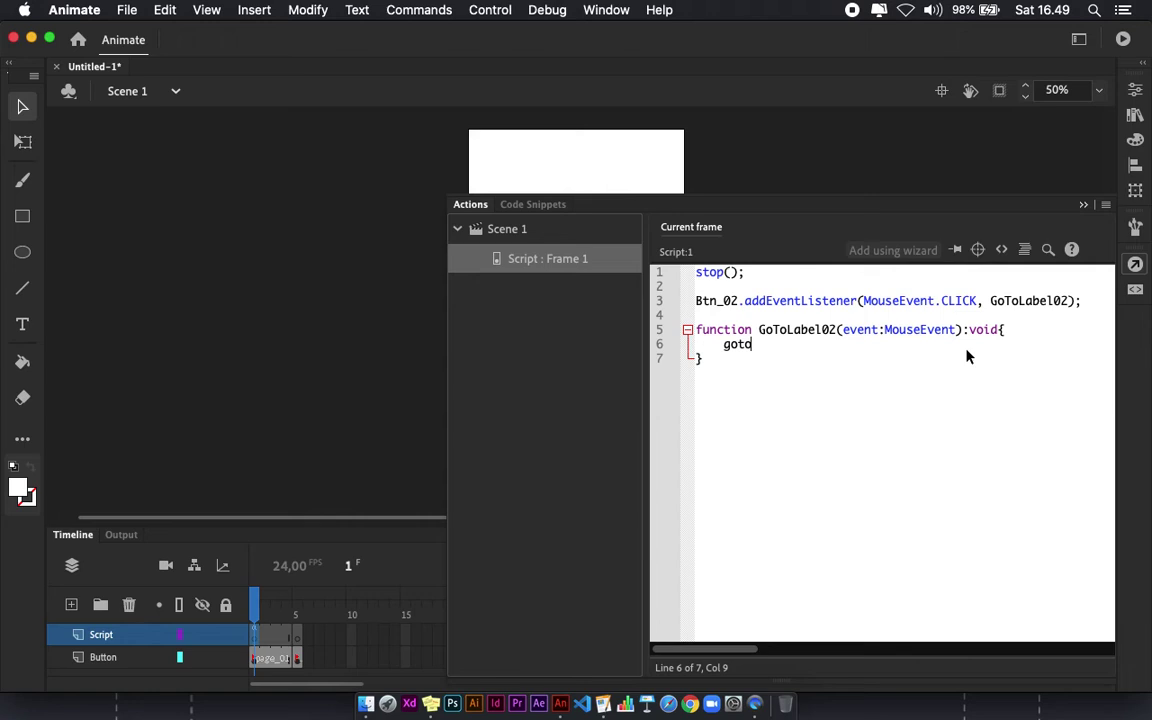
pyautogui.write('AndStop();')
pyautogui.press('Left')
pyautogui.press('Left')
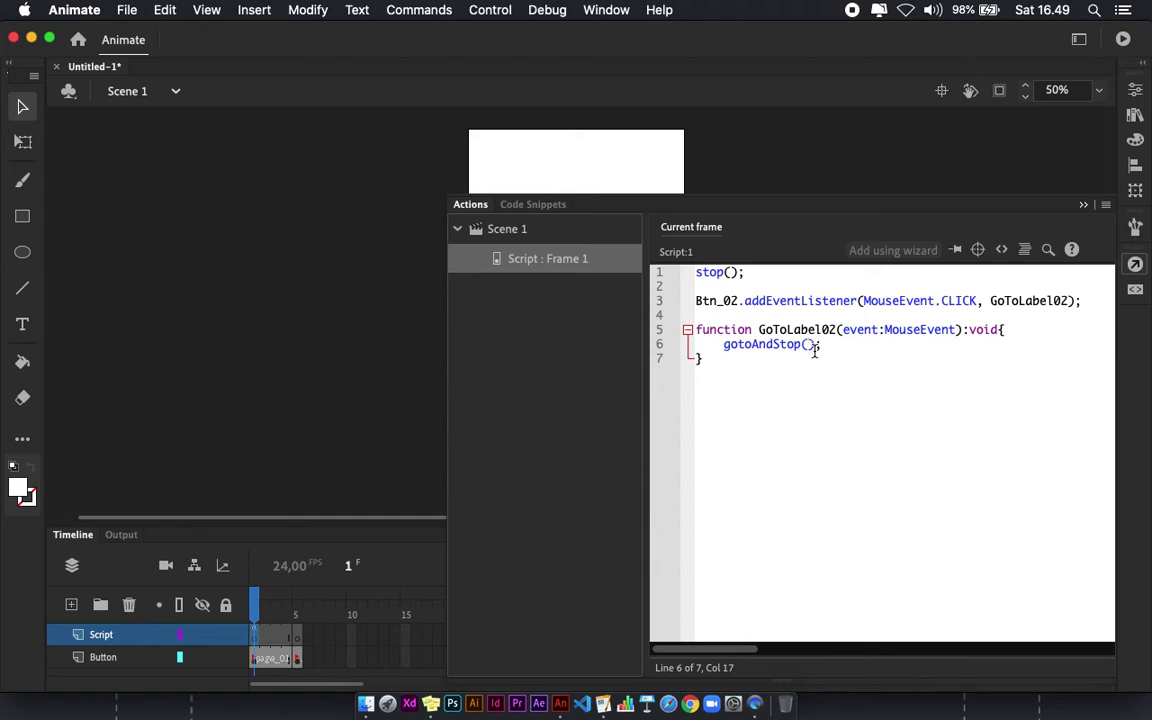
pyautogui.write('5')
pyautogui.write('page')
pyautogui.write('_02')
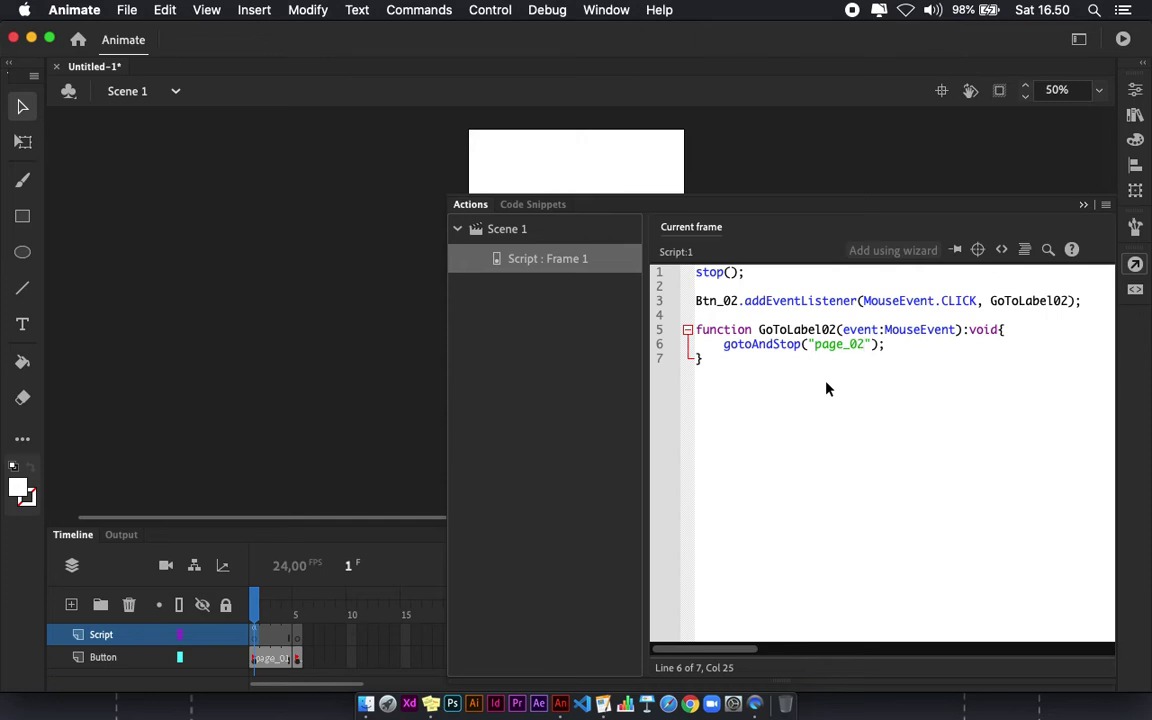
# Test the movie, try the yellow 02 button in the preview, and close the preview window
pyautogui.press('super+Return')
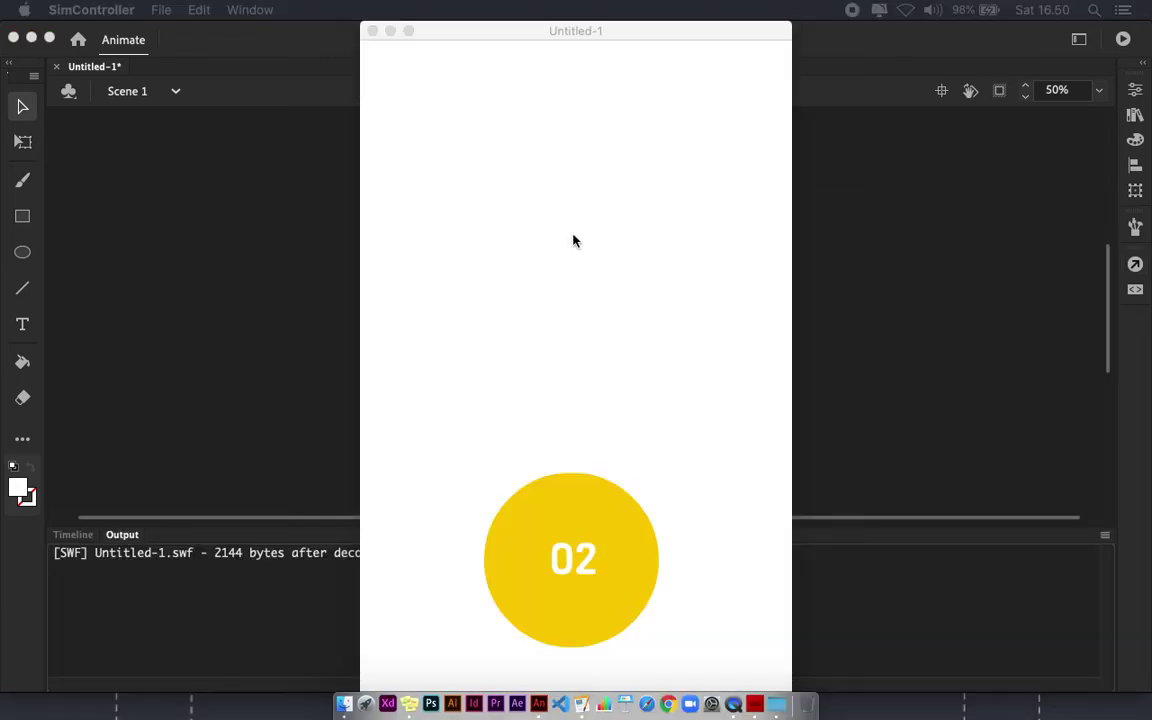
pyautogui.moveTo(520, 30); pyautogui.dragTo(574, 30)
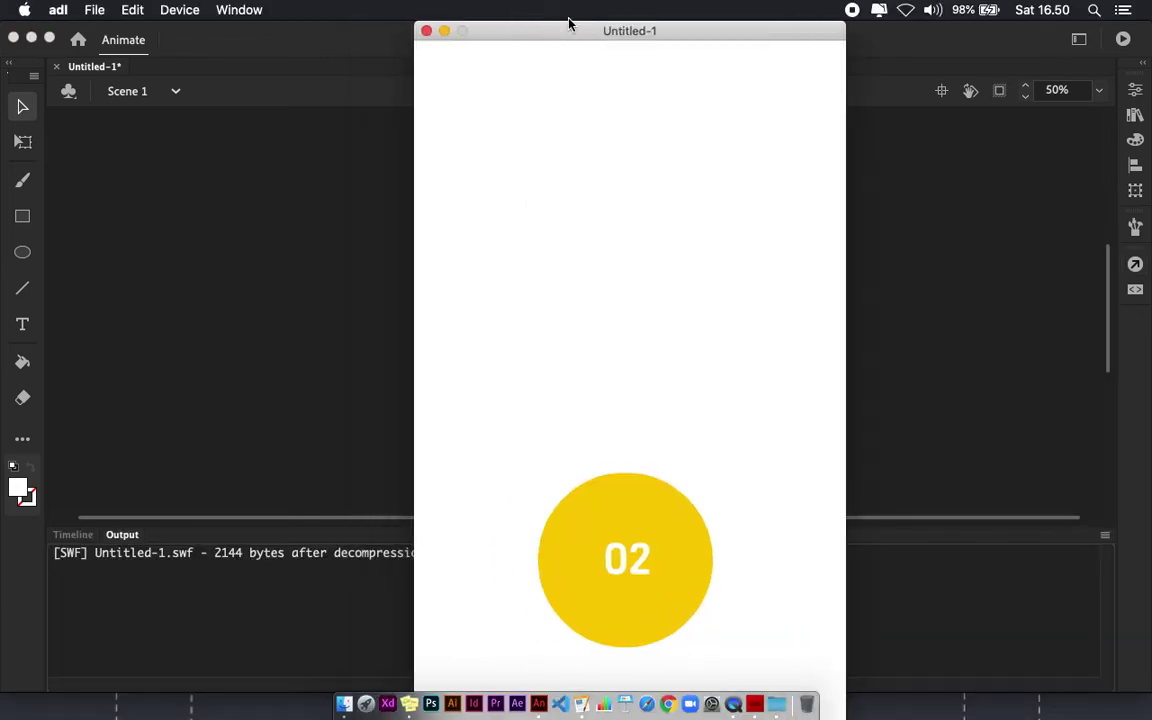
pyautogui.click(646, 559)
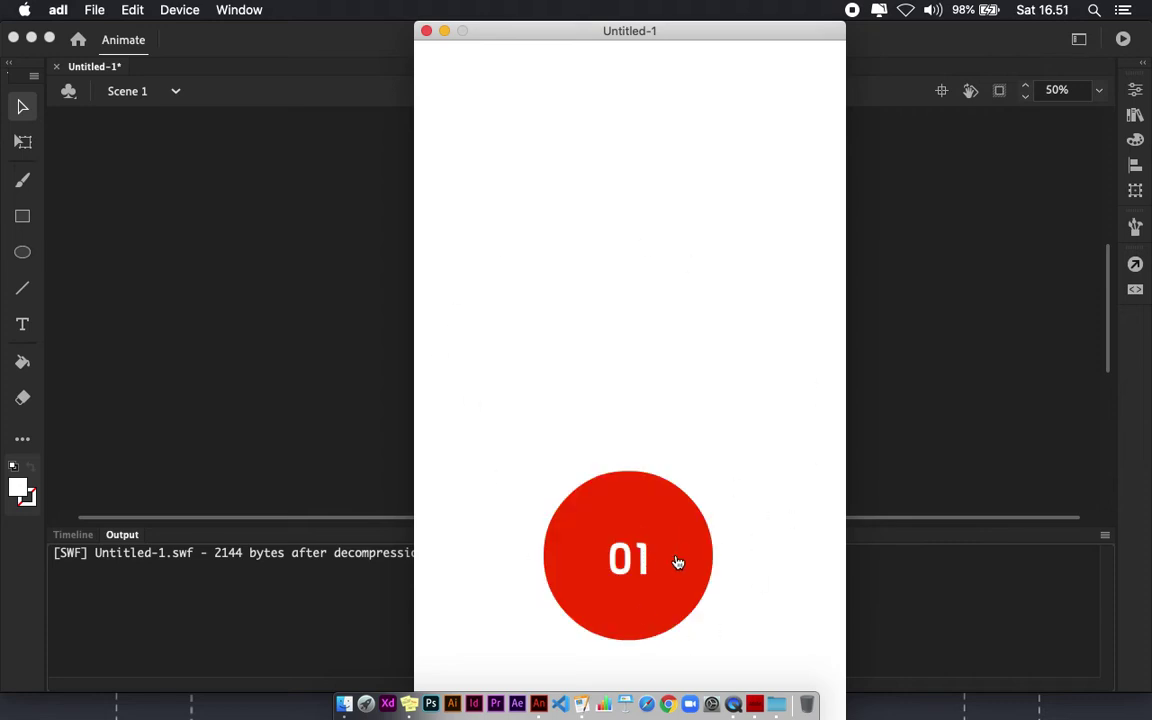
pyautogui.click(426, 31)
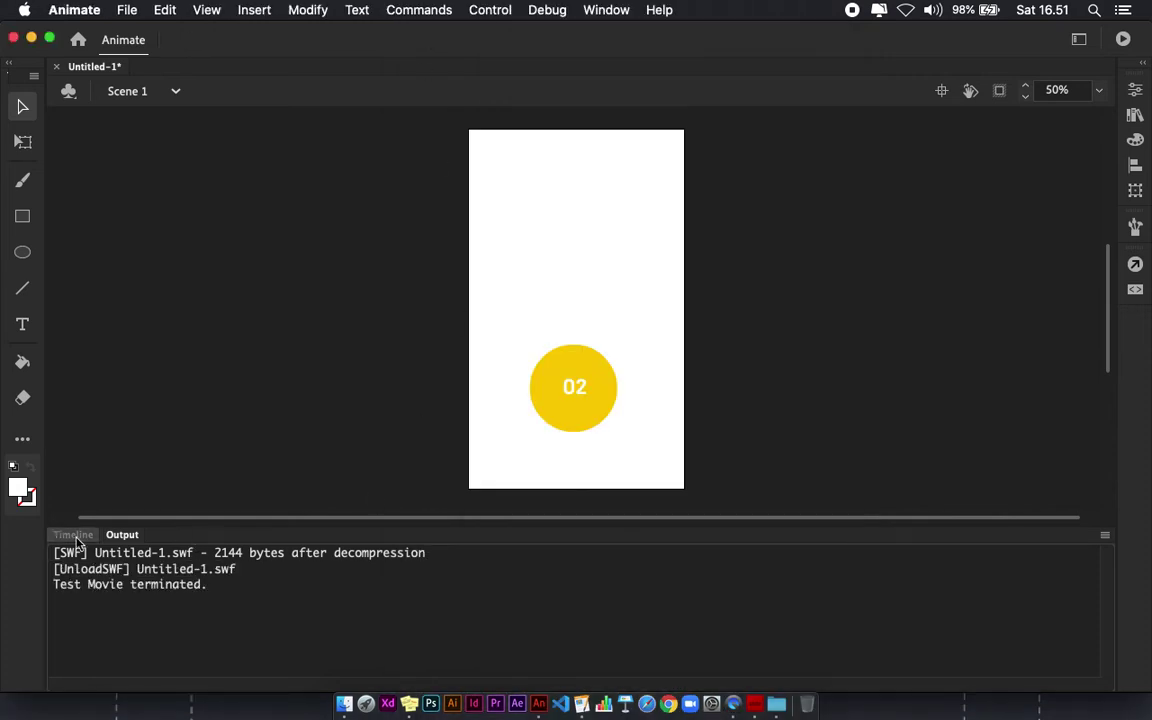
# Copy the Btn_02 listener and the whole GoToLabel02 function from the frame 1 script on the Script layer
pyautogui.click(73, 534)
pyautogui.moveTo(259, 613); pyautogui.dragTo(332, 606)
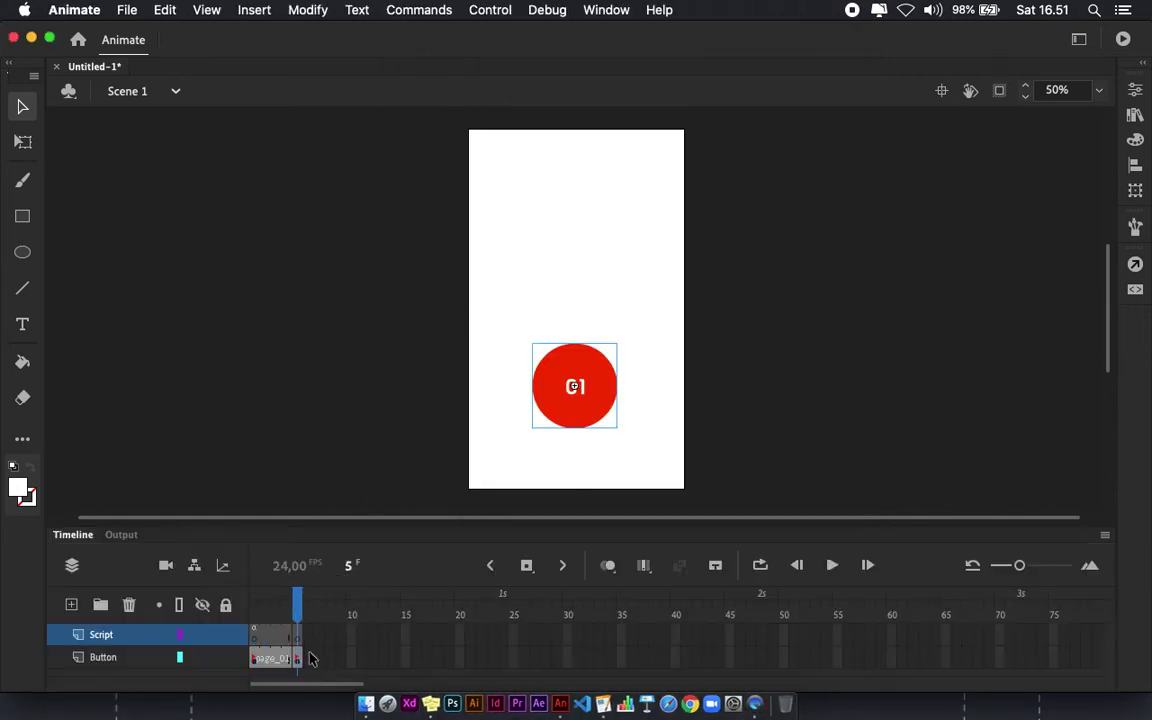
pyautogui.click(252, 628)
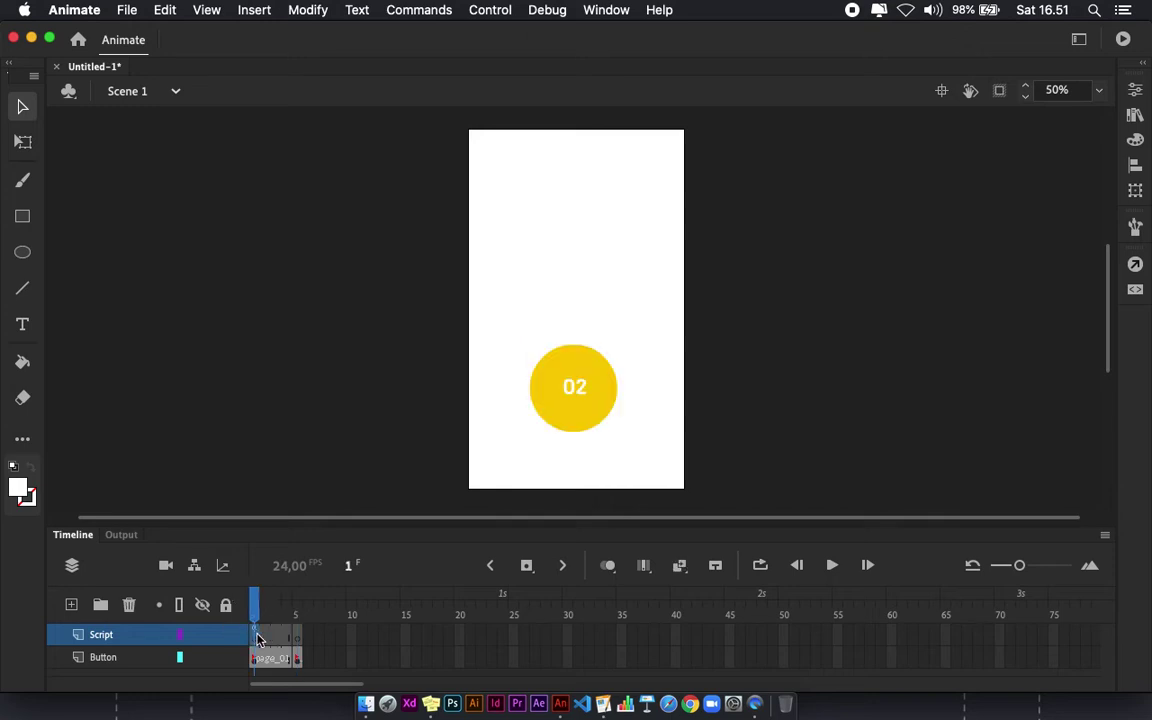
pyautogui.click(1135, 266)
pyautogui.click(740, 386)
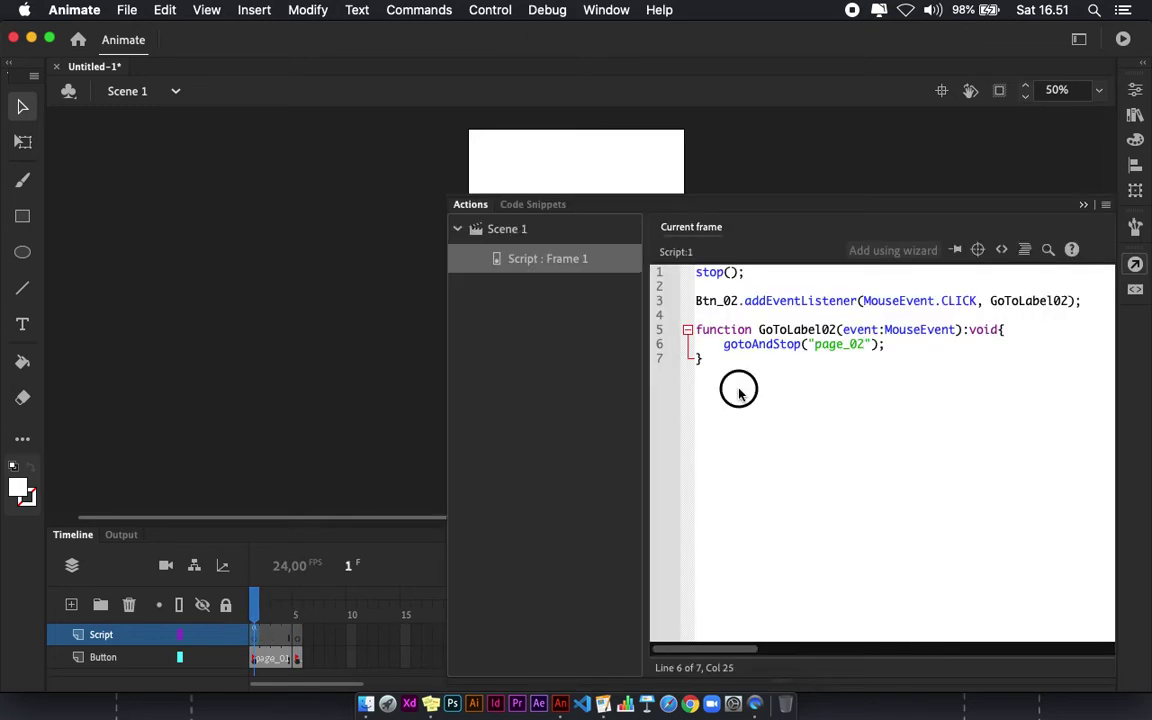
pyautogui.moveTo(694, 301); pyautogui.dragTo(762, 313)
pyautogui.click(820, 360)
pyautogui.moveTo(812, 347); pyautogui.dragTo(683, 309)
pyautogui.press('super+c')
pyautogui.click(812, 391)
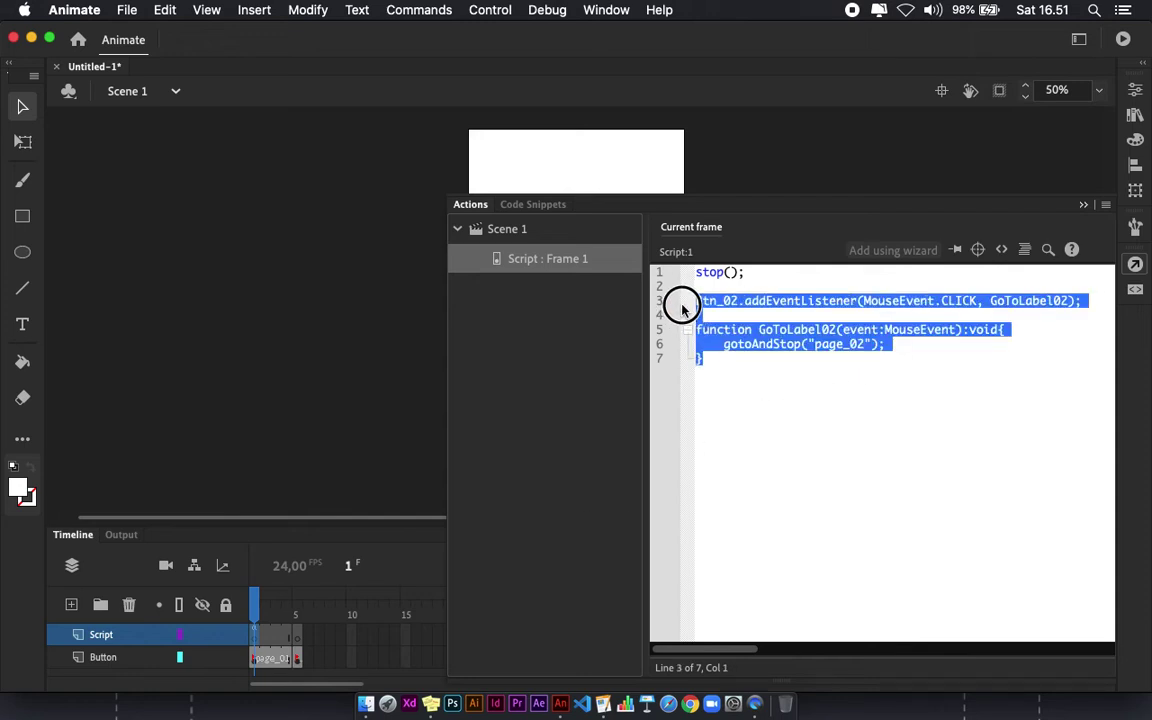
pyautogui.press('F9')
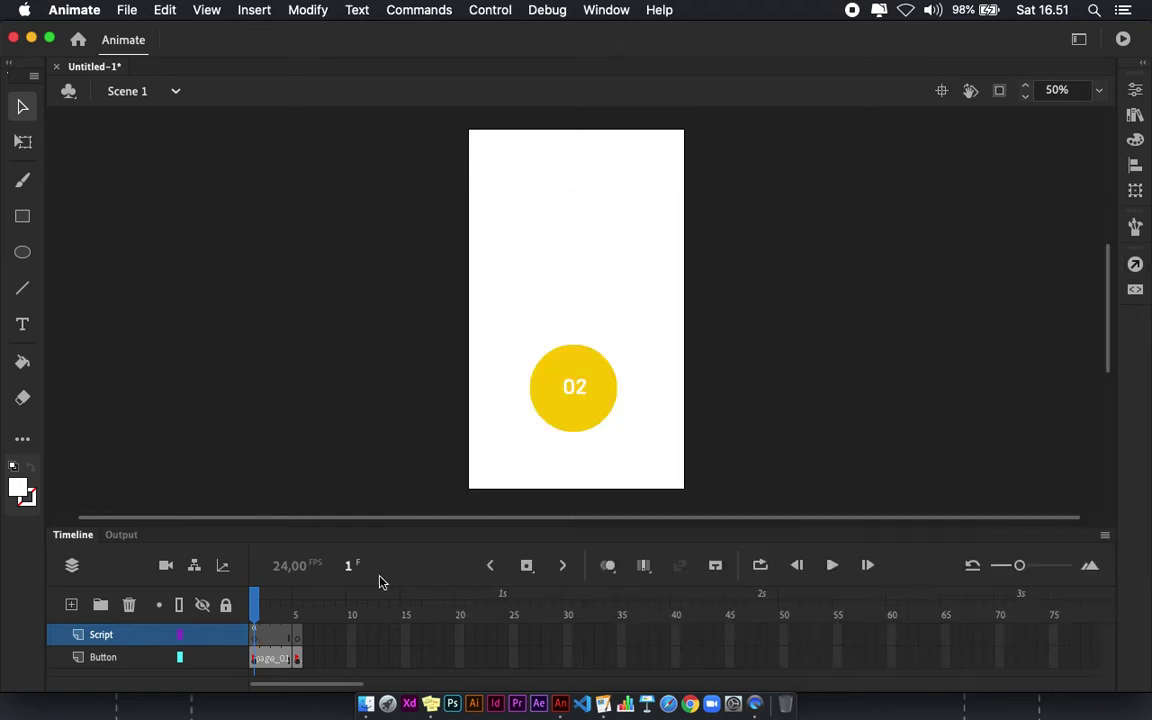
# Paste the copied listener and function into the script of frame 5 on the Script layer
pyautogui.click(299, 637)
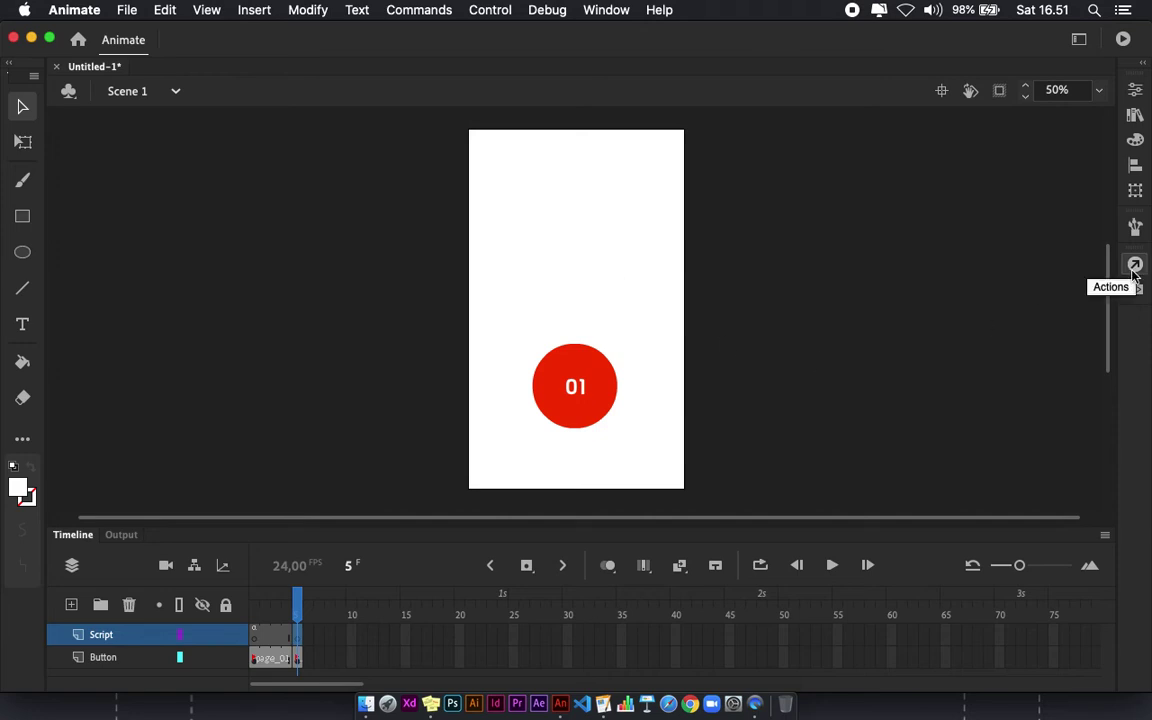
pyautogui.click(1135, 265)
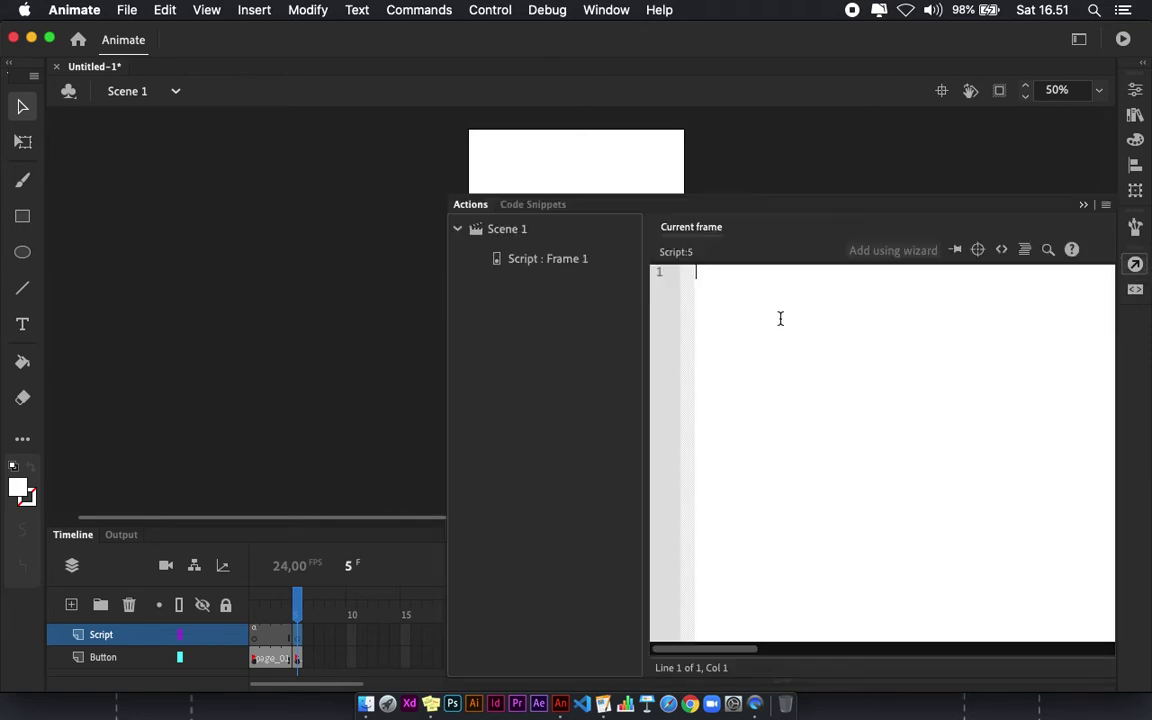
pyautogui.press('super+v')
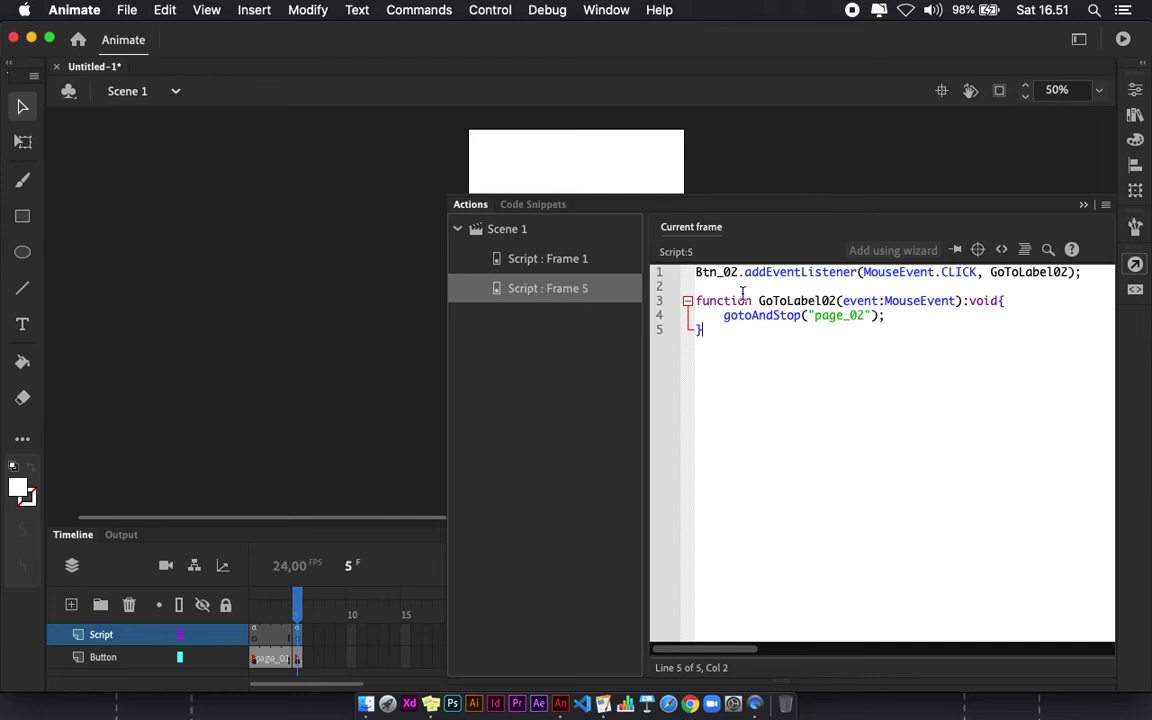
# In the frame 5 script, change the listener to Btn_01 with GoToLabel01 and rename the function to GoToLabel01
pyautogui.click(738, 272)
pyautogui.press('BackSpace')
pyautogui.write('1')
pyautogui.click(1071, 272)
pyautogui.press('BackSpace')
pyautogui.write('1')
pyautogui.click(837, 300)
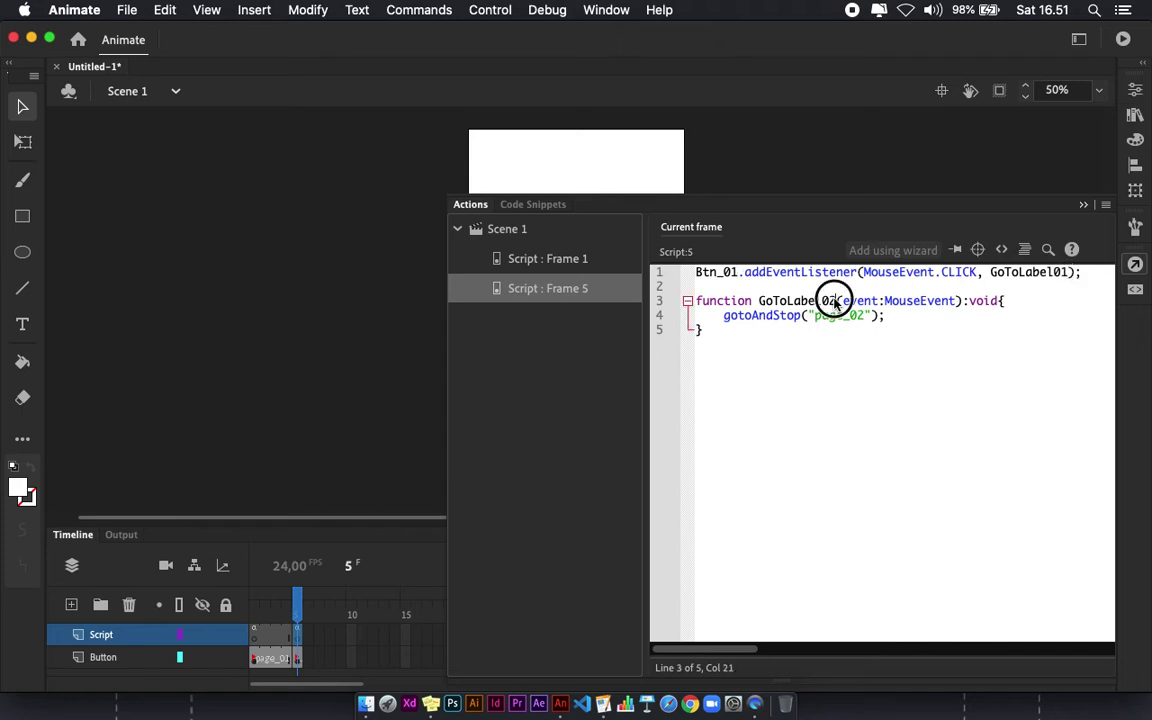
pyautogui.press('BackSpace')
pyautogui.write('1')
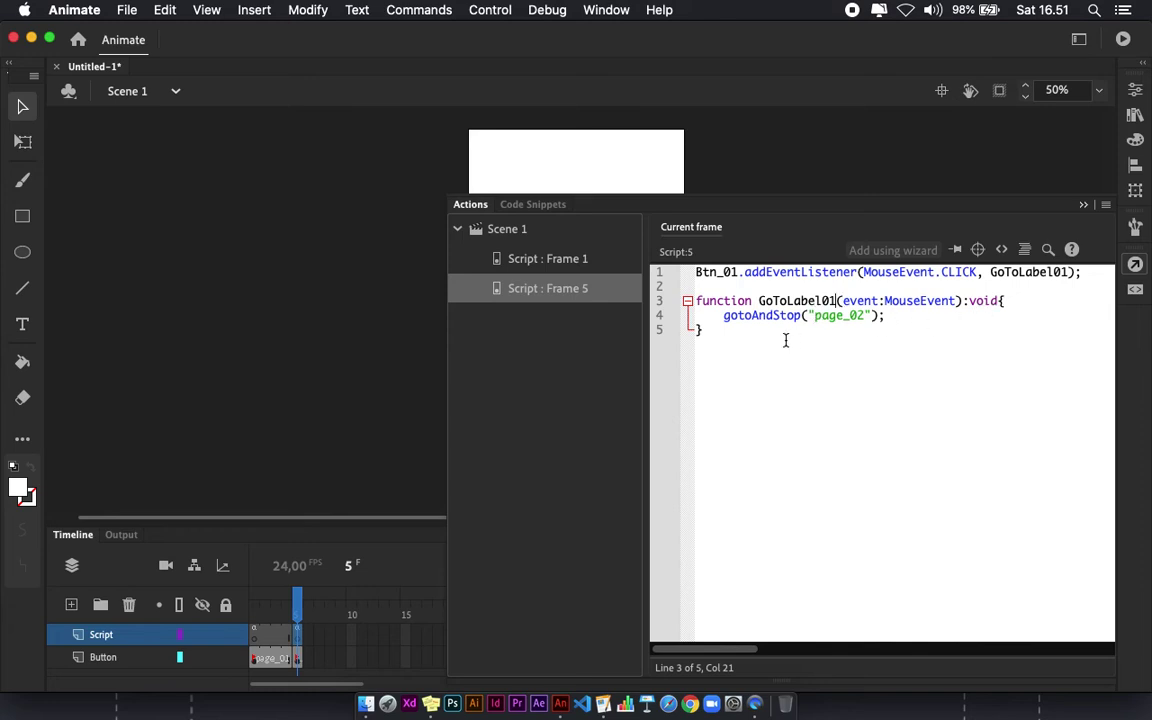
# Change the gotoAndStop target inside the GoToLabel01 function to "page_01"
pyautogui.click(864, 316)
pyautogui.press('BackSpace')
pyautogui.write('1')
pyautogui.moveTo(816, 317); pyautogui.dragTo(862, 318)
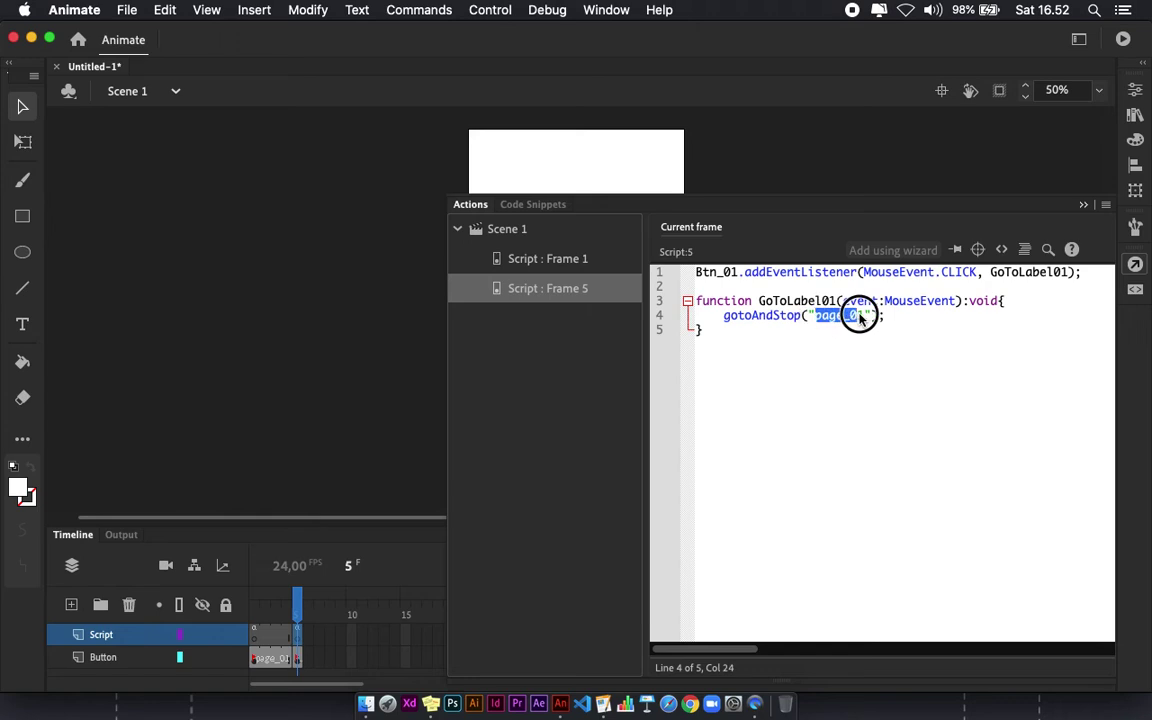
pyautogui.click(838, 364)
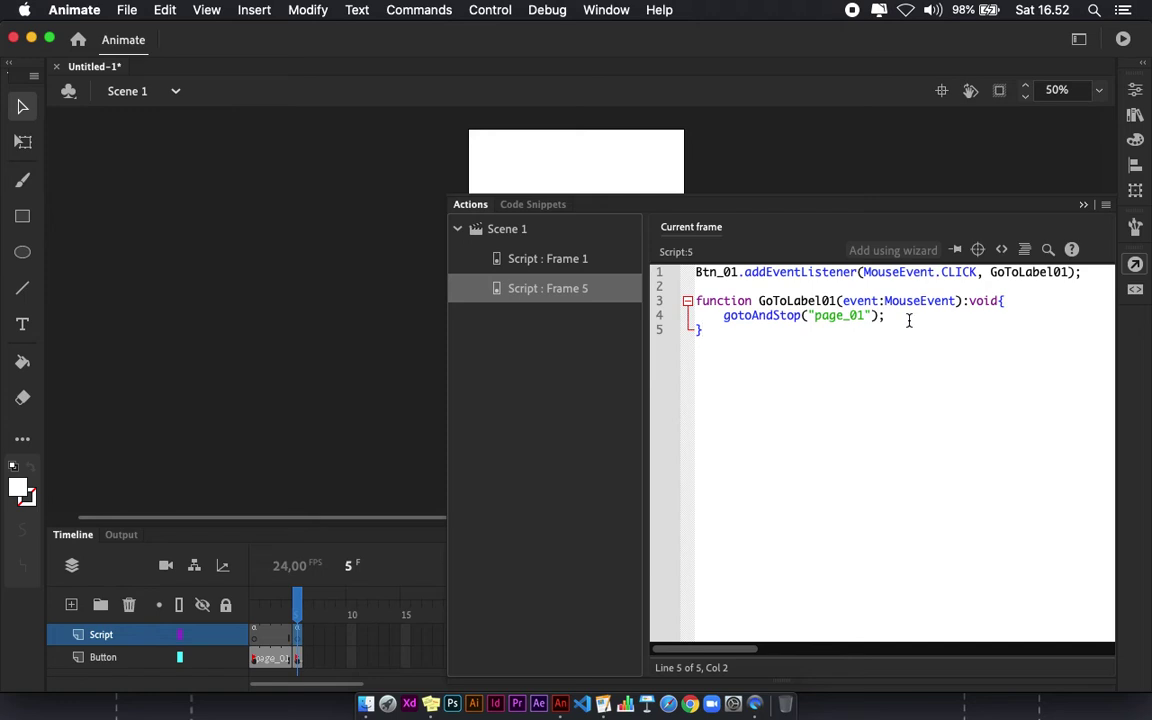
# Test the movie, try the yellow 02 and red 01 buttons, close the preview, and bring back the timeline
pyautogui.click(341, 409)
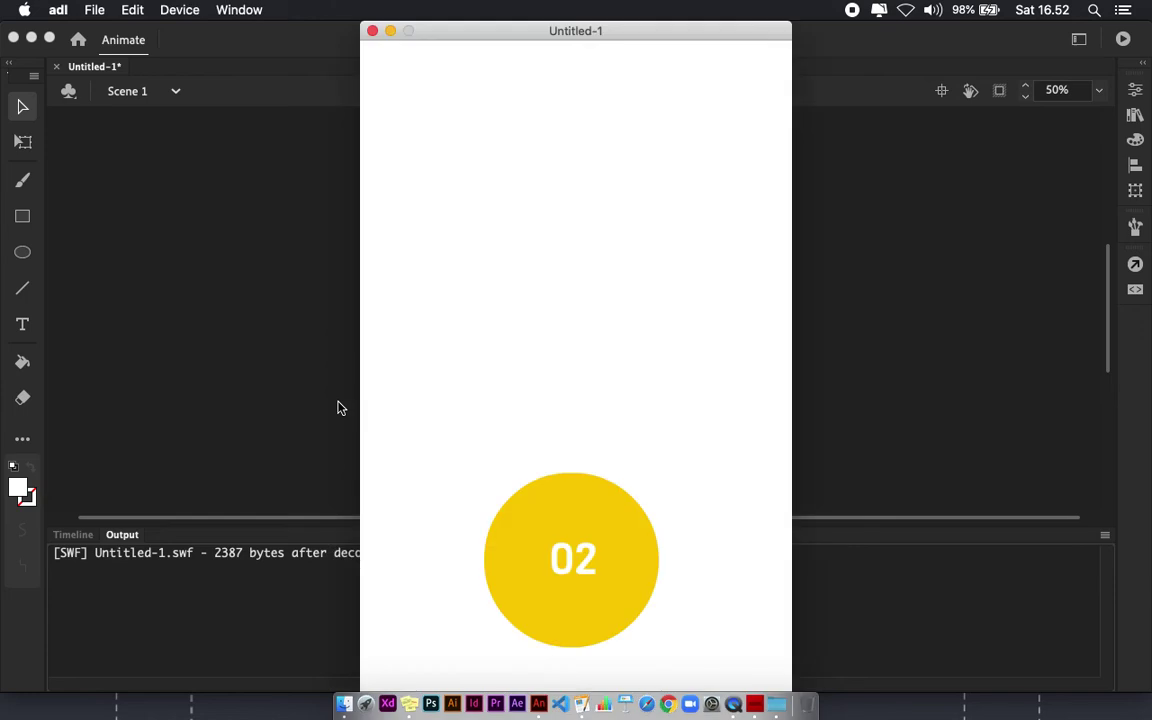
pyautogui.moveTo(586, 31); pyautogui.dragTo(597, 31)
pyautogui.click(578, 562)
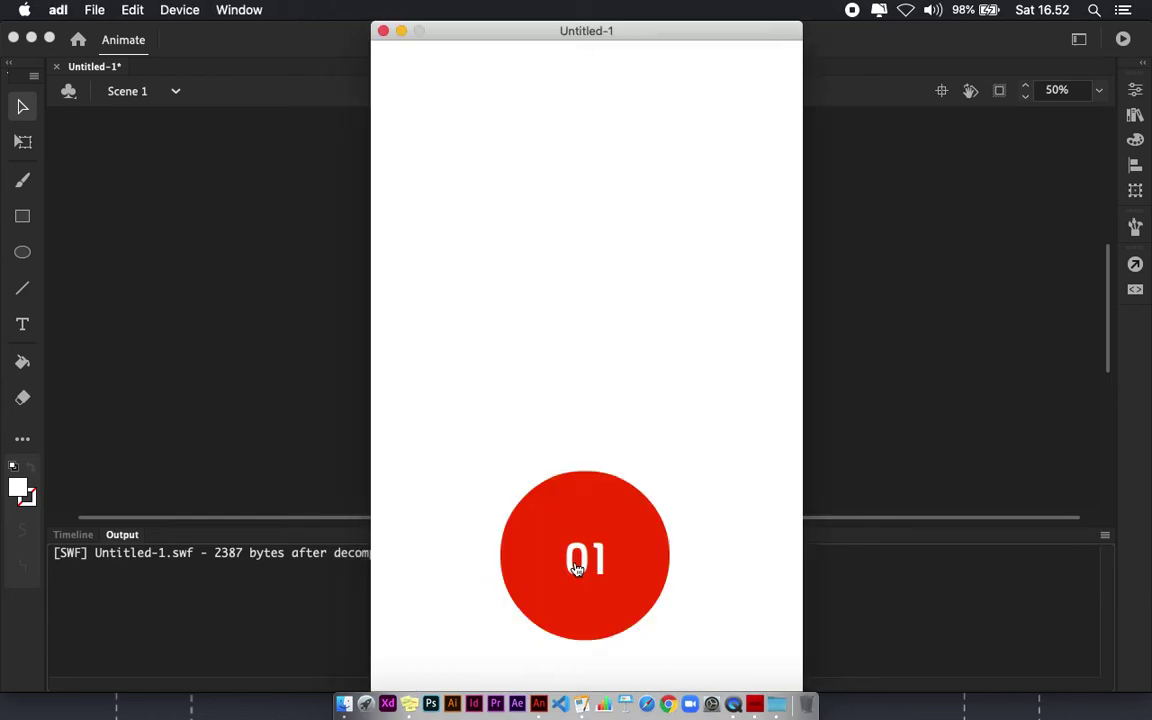
pyautogui.click(607, 535)
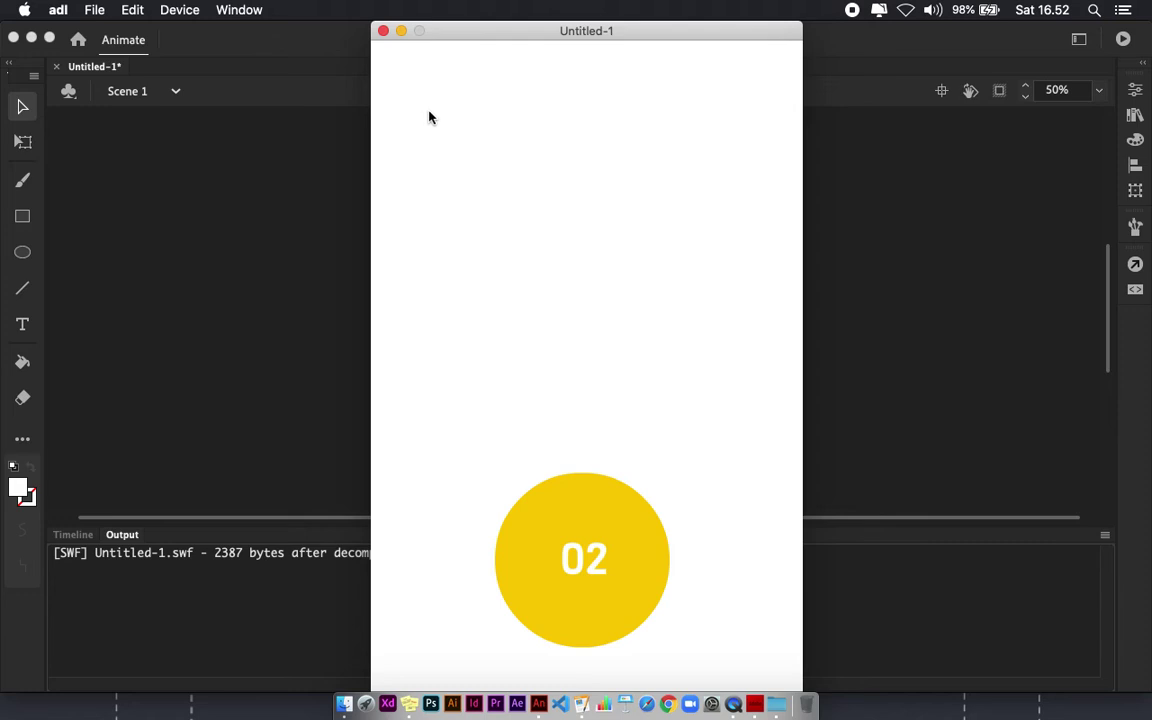
pyautogui.click(383, 31)
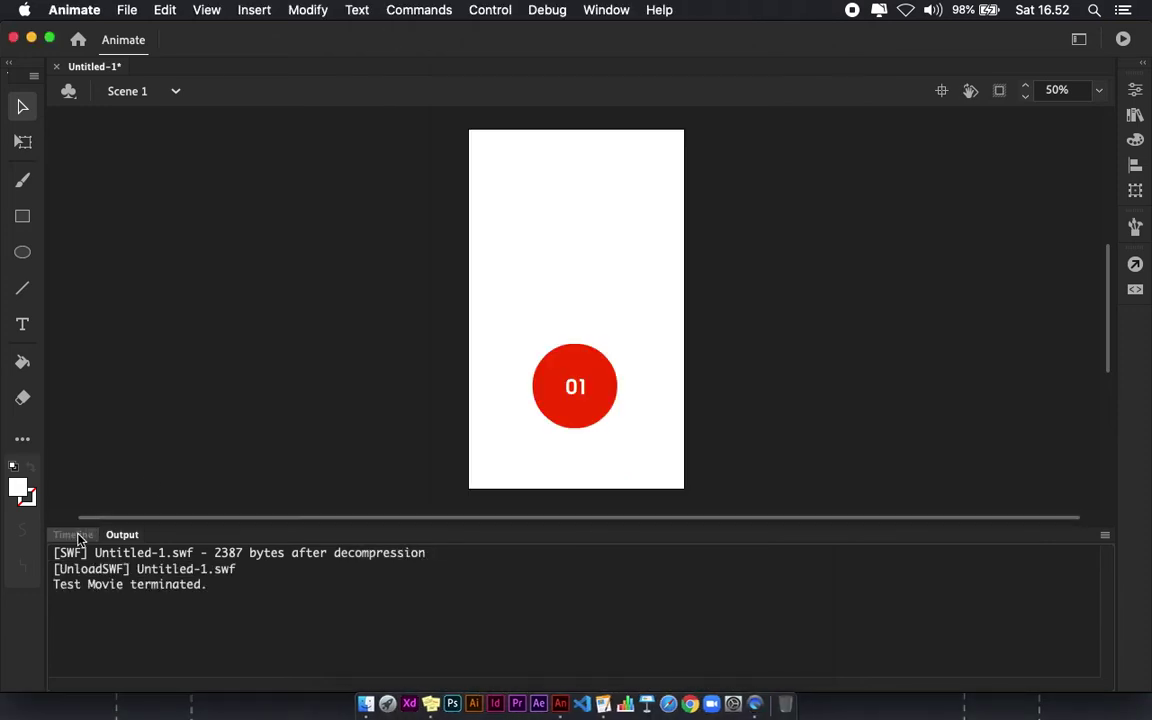
pyautogui.click(74, 535)
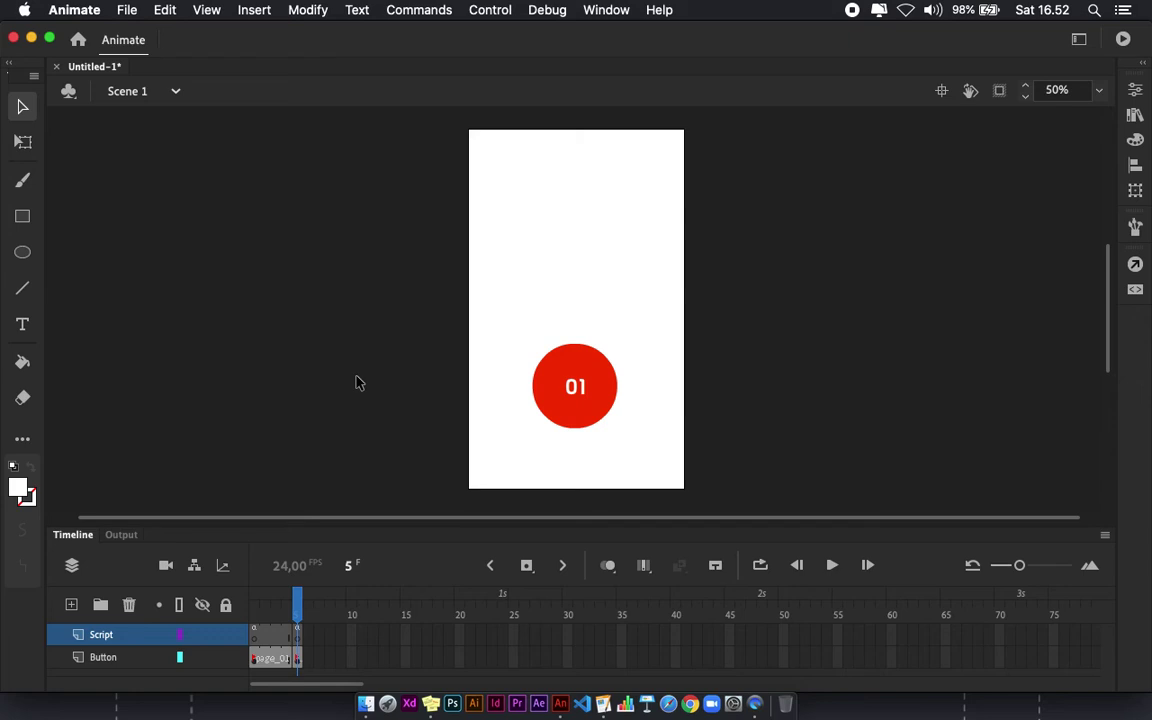
pyautogui.click(160, 97)
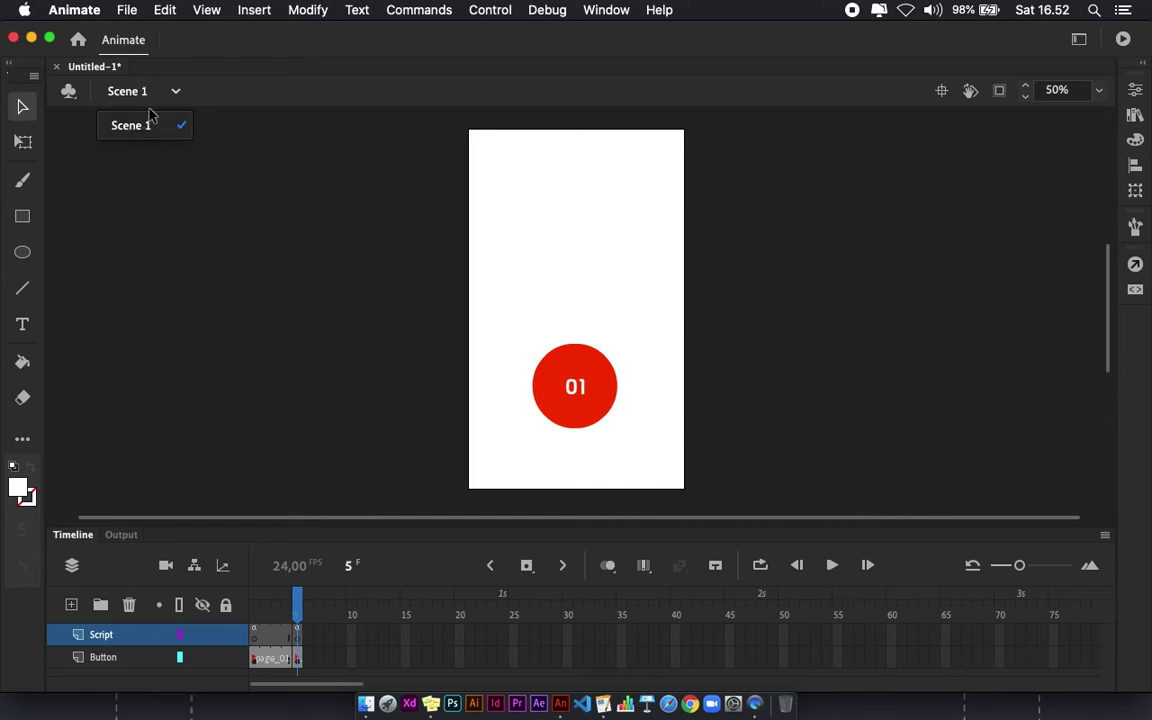
pyautogui.click(172, 185)
pyautogui.click(165, 97)
pyautogui.click(157, 128)
# Show the document's scene list and rename Scene 1 as Home
pyautogui.click(606, 9)
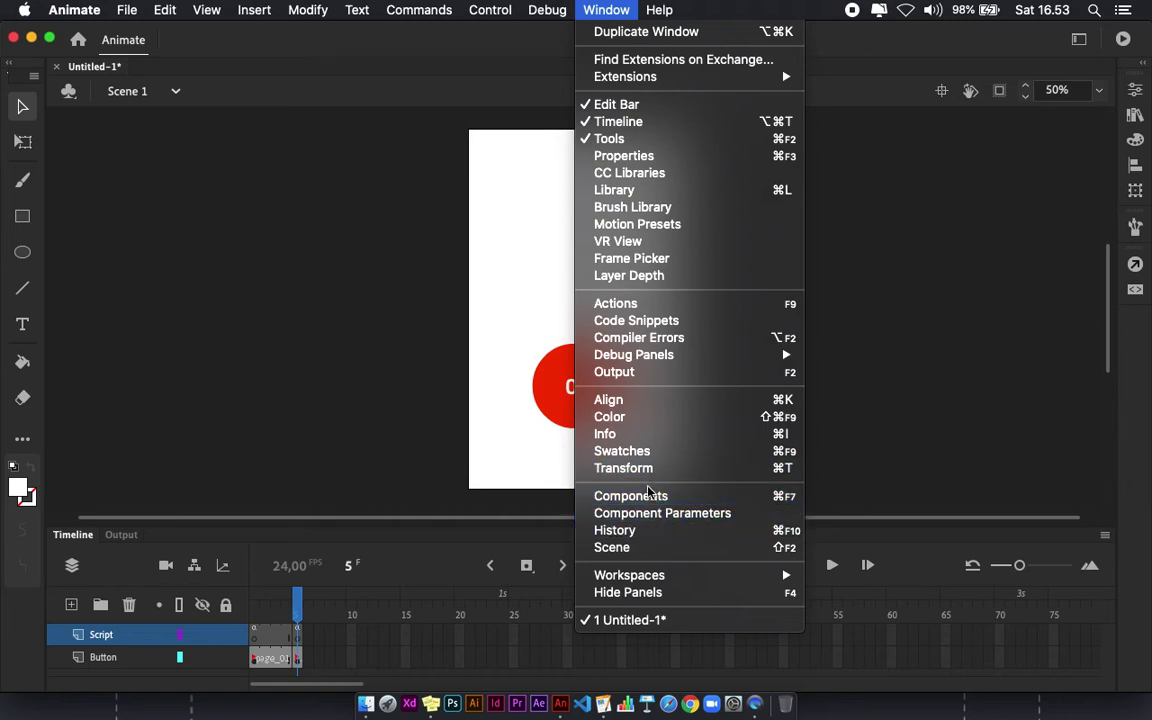
pyautogui.click(624, 550)
pyautogui.moveTo(566, 324); pyautogui.dragTo(726, 341)
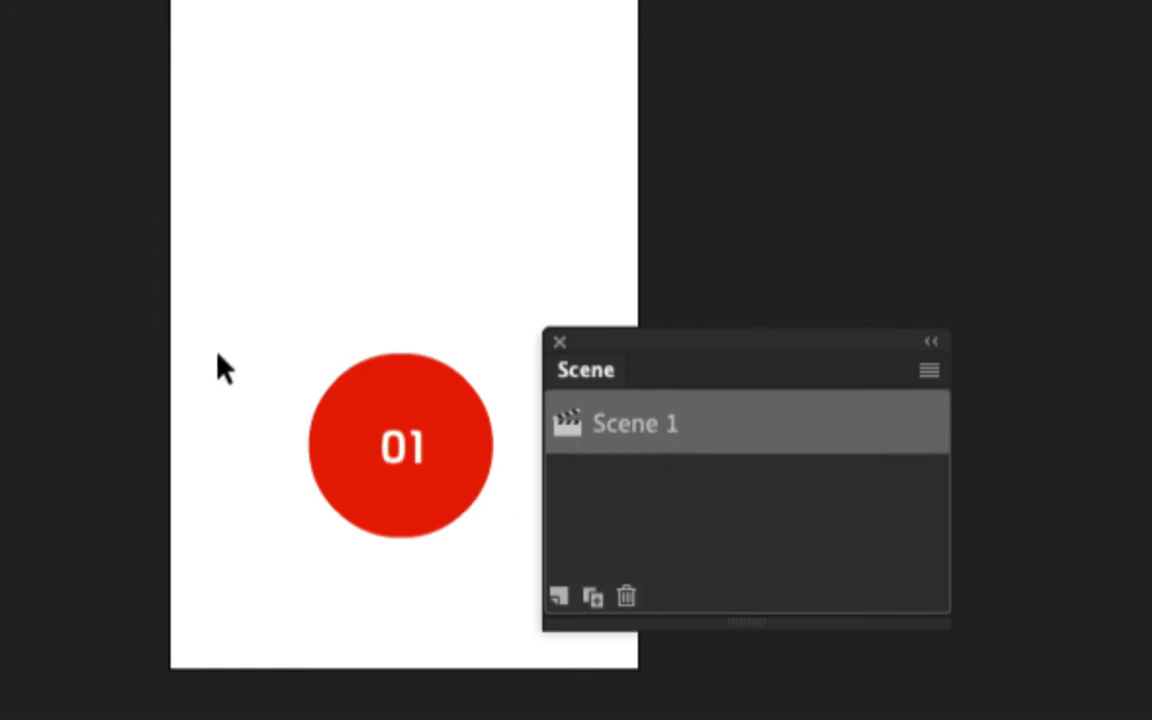
pyautogui.click(645, 440)
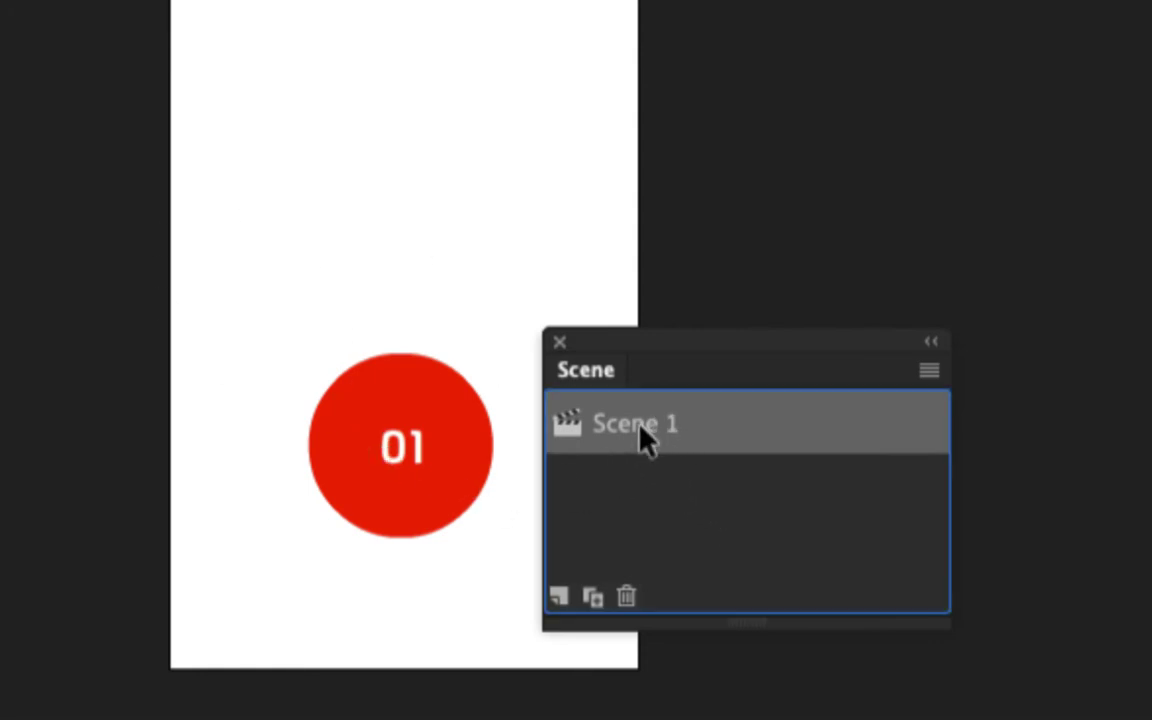
pyautogui.doubleClick(643, 436)
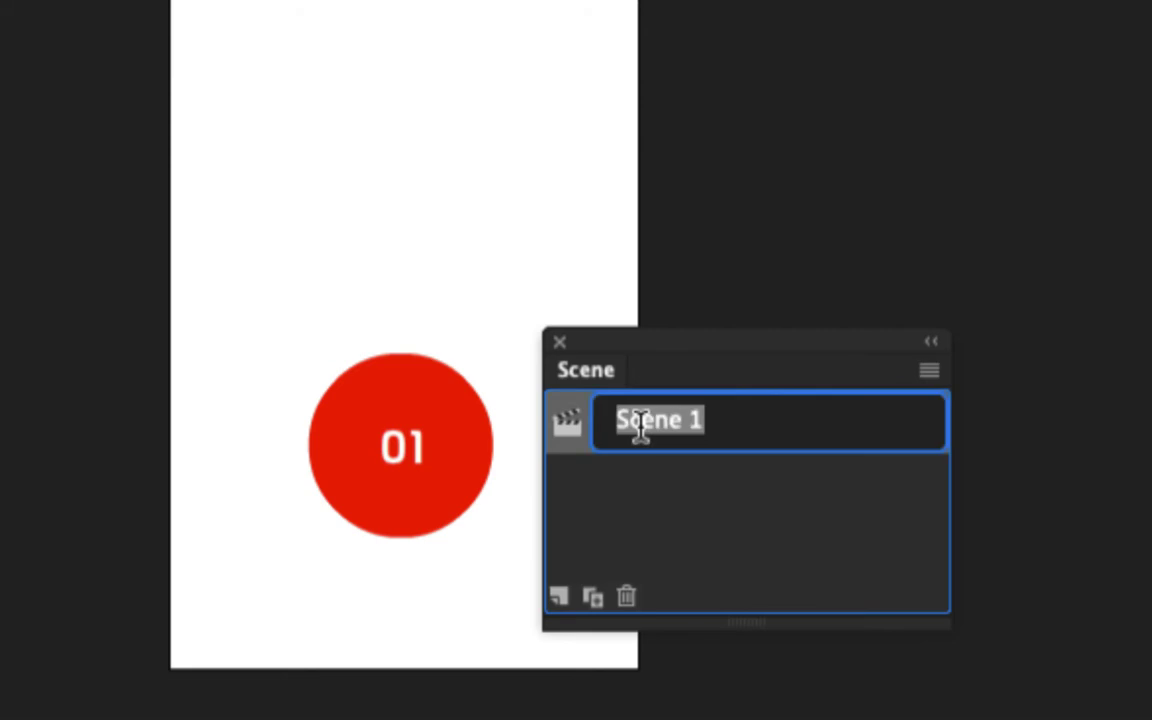
pyautogui.write('Home')
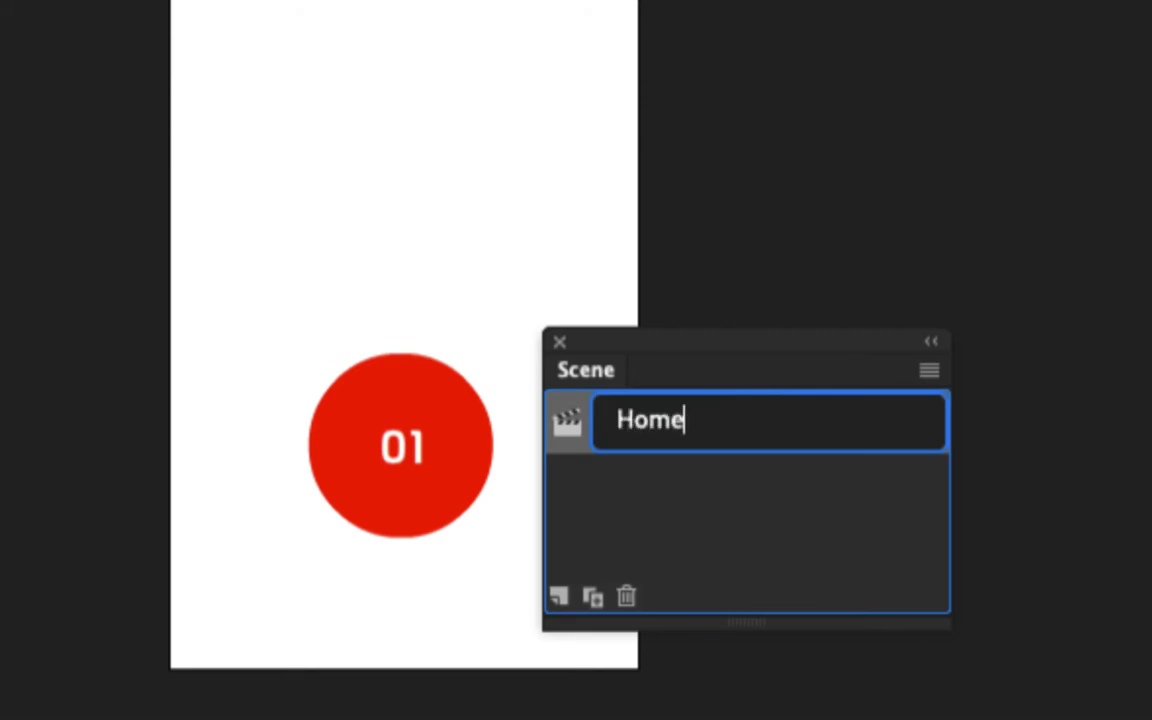
pyautogui.press('Return')
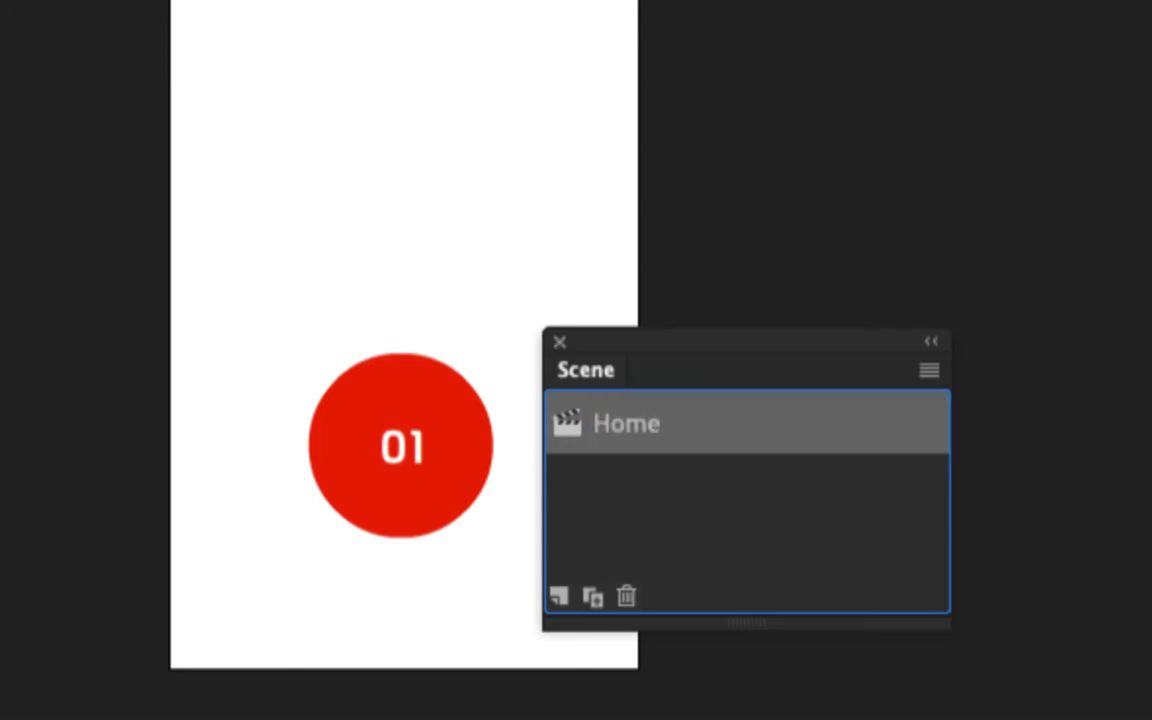
# Add a second scene and name it Profile
pyautogui.click(559, 597)
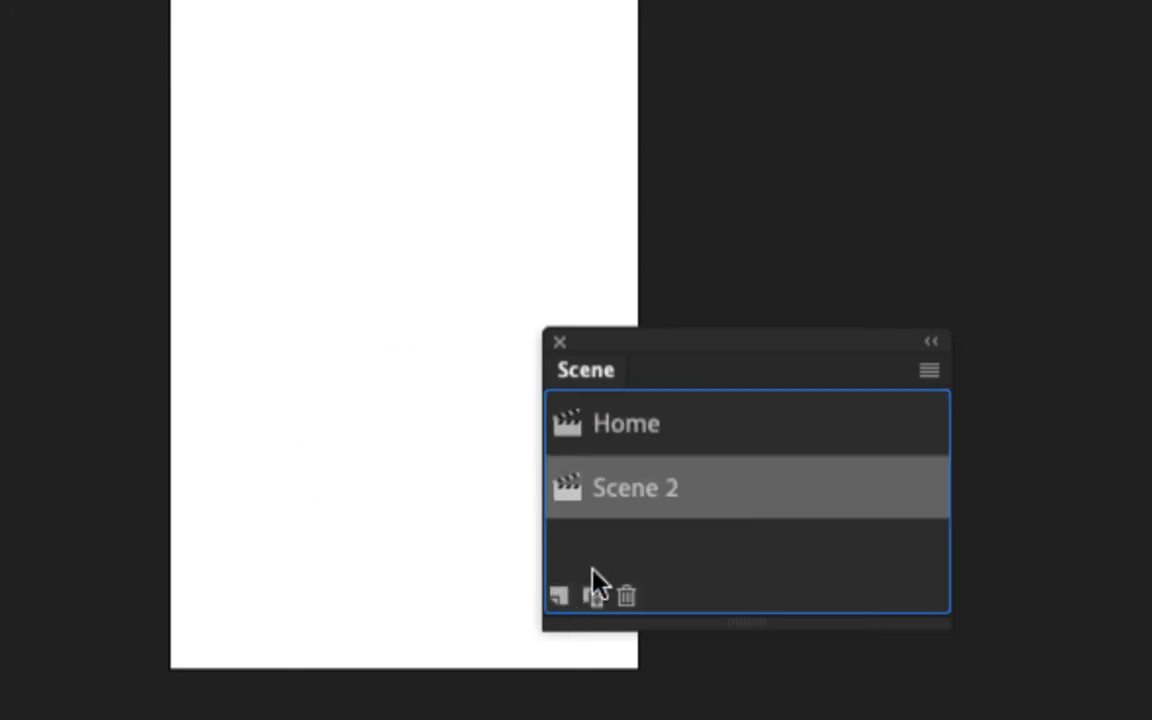
pyautogui.doubleClick(624, 505)
pyautogui.write('Profile')
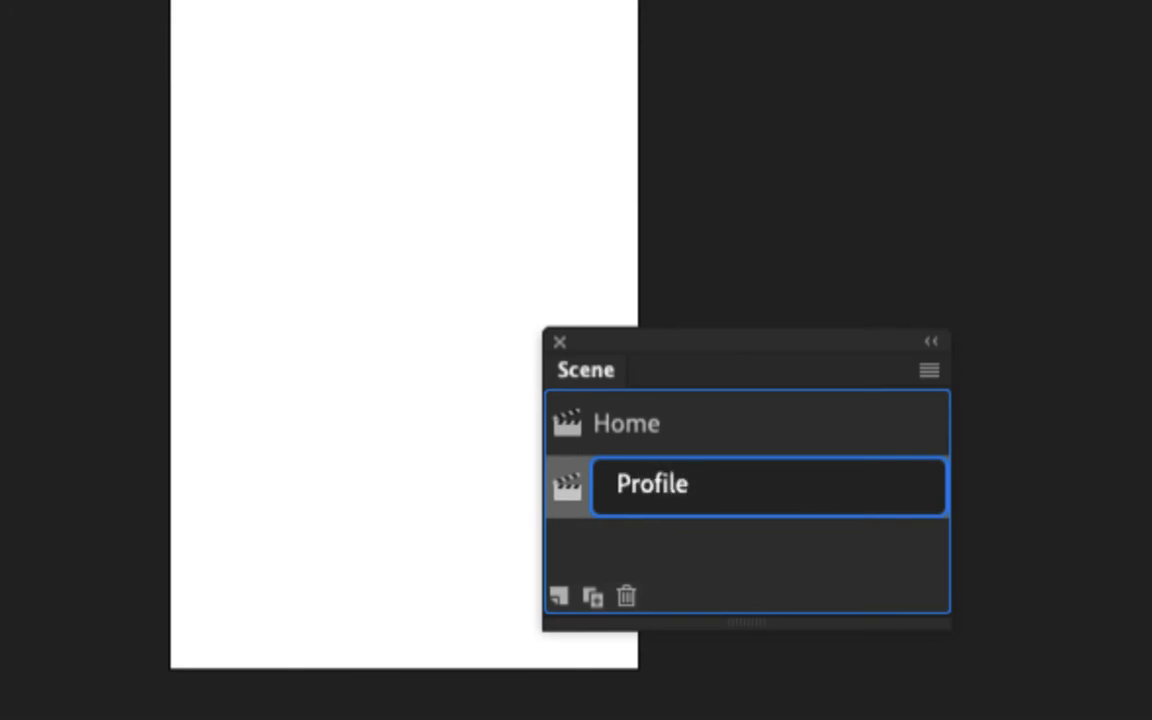
pyautogui.press('Return')
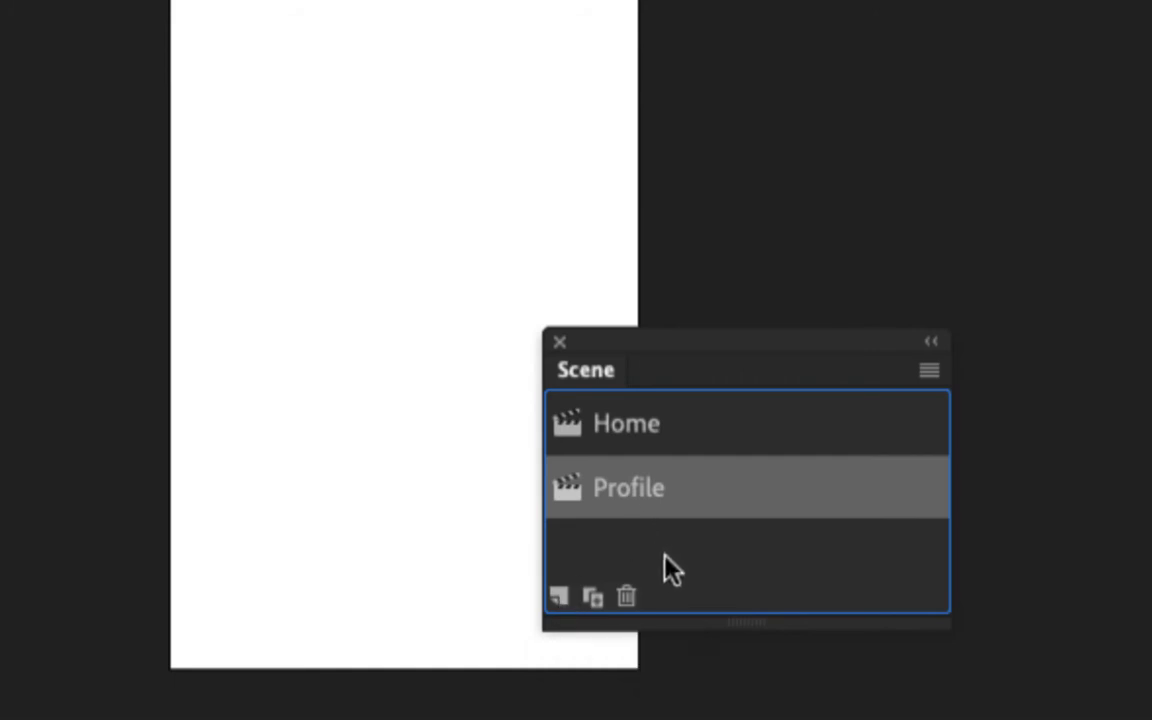
# Switch back and forth between the Home and Profile scenes, finish on Home, and close the Scene panel
pyautogui.click(629, 431)
pyautogui.click(648, 489)
pyautogui.click(650, 429)
pyautogui.click(648, 489)
pyautogui.click(643, 440)
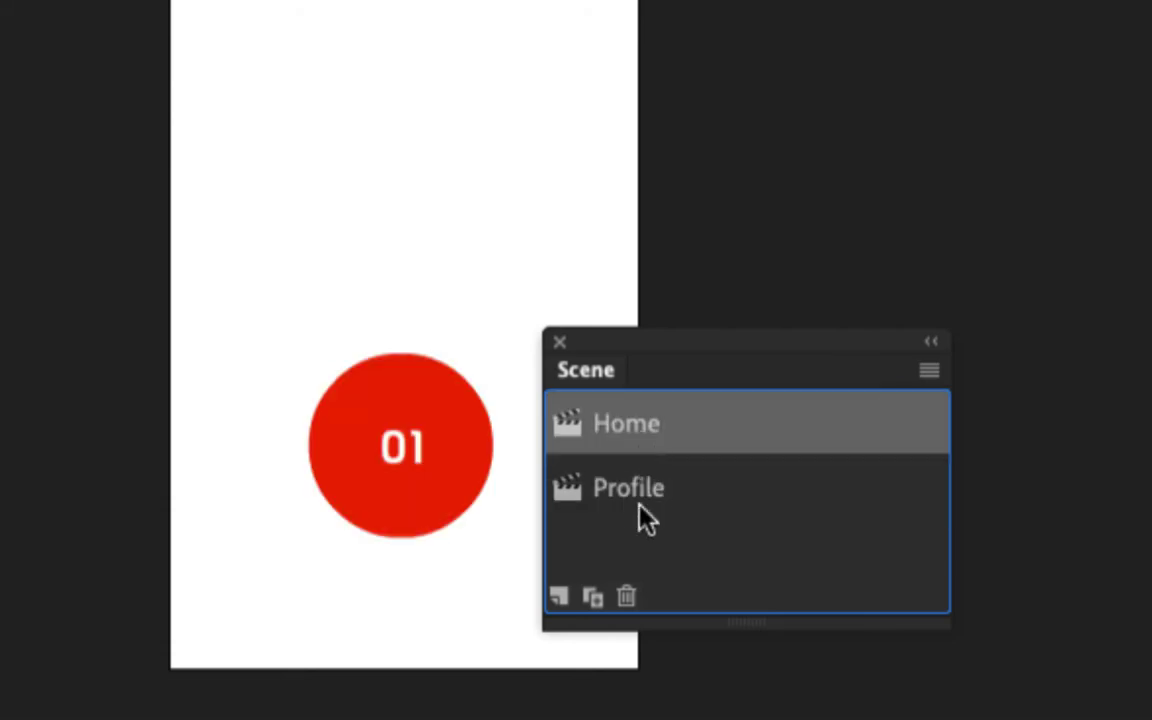
pyautogui.click(641, 503)
pyautogui.click(618, 445)
pyautogui.click(640, 490)
pyautogui.click(642, 448)
pyautogui.moveTo(682, 352); pyautogui.dragTo(772, 318)
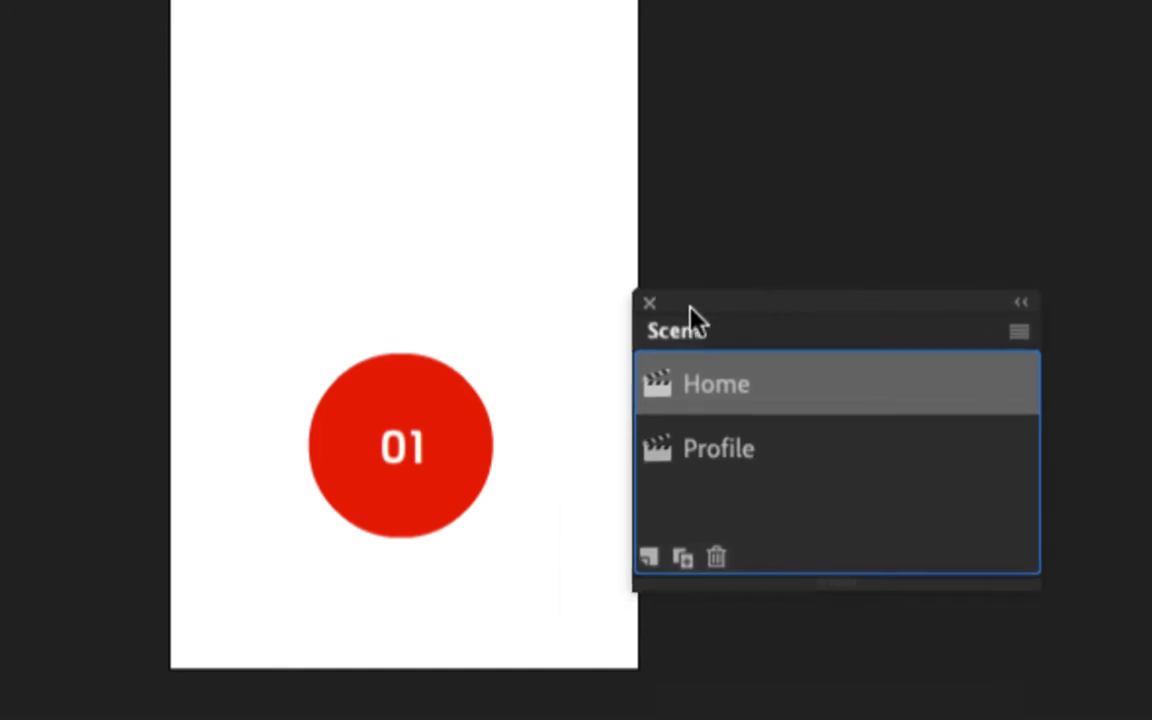
pyautogui.click(649, 302)
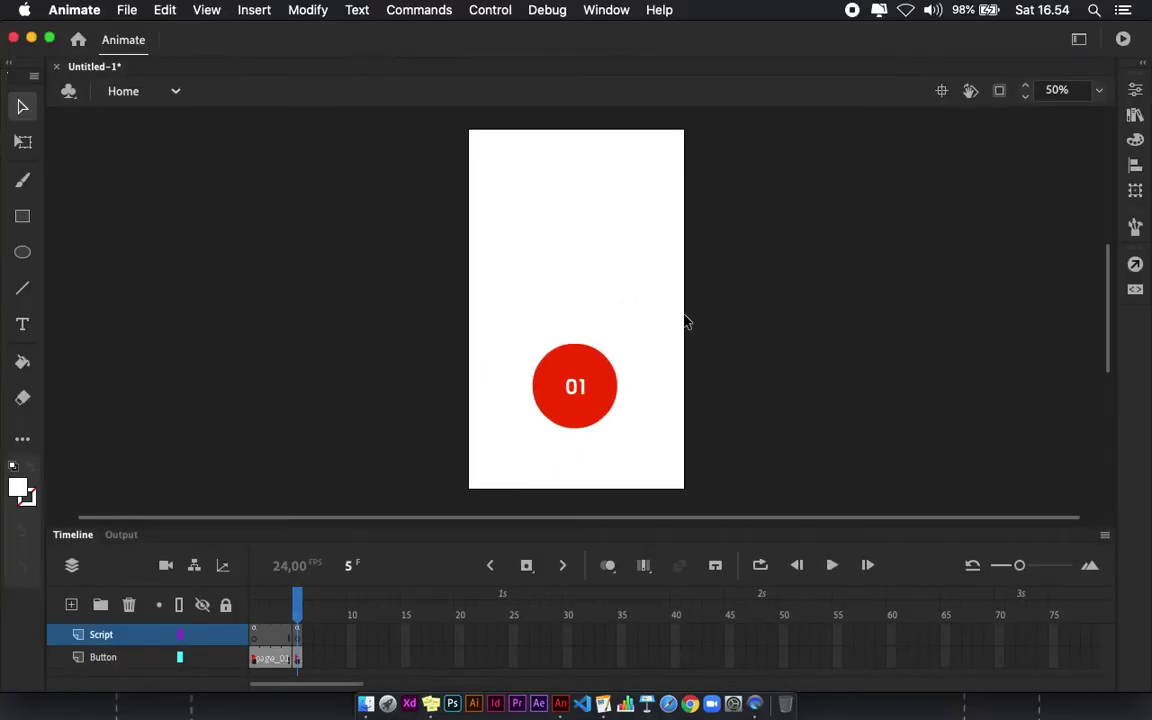
pyautogui.click(138, 93)
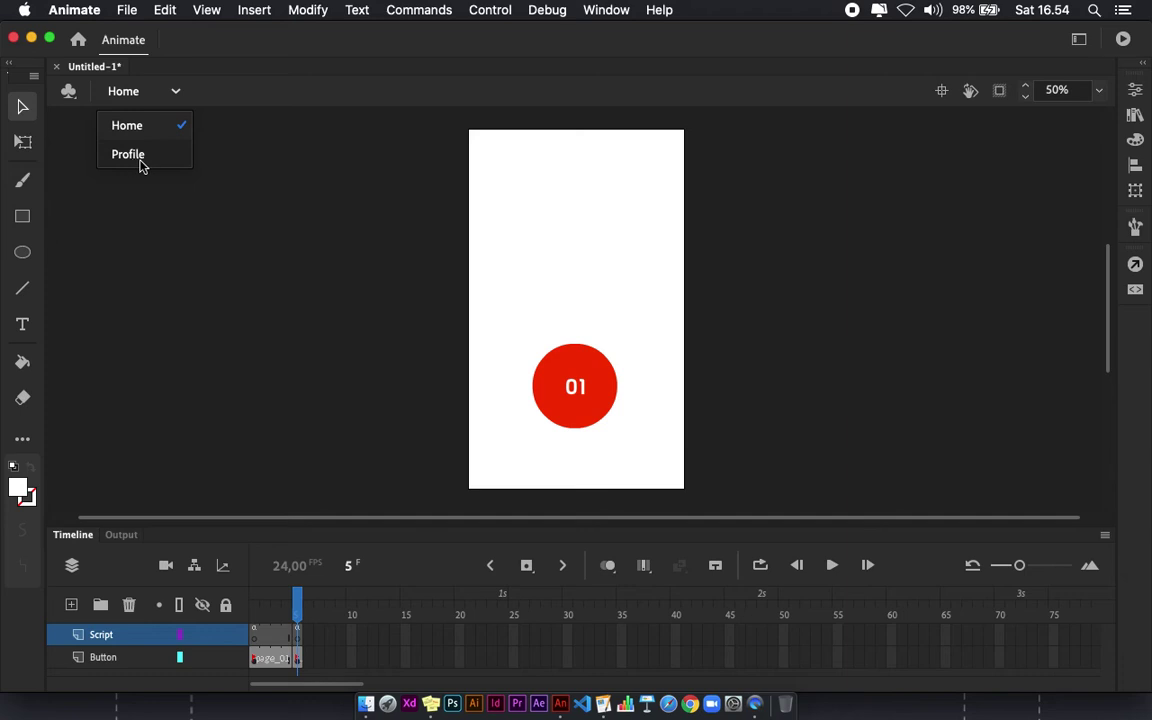
pyautogui.click(209, 208)
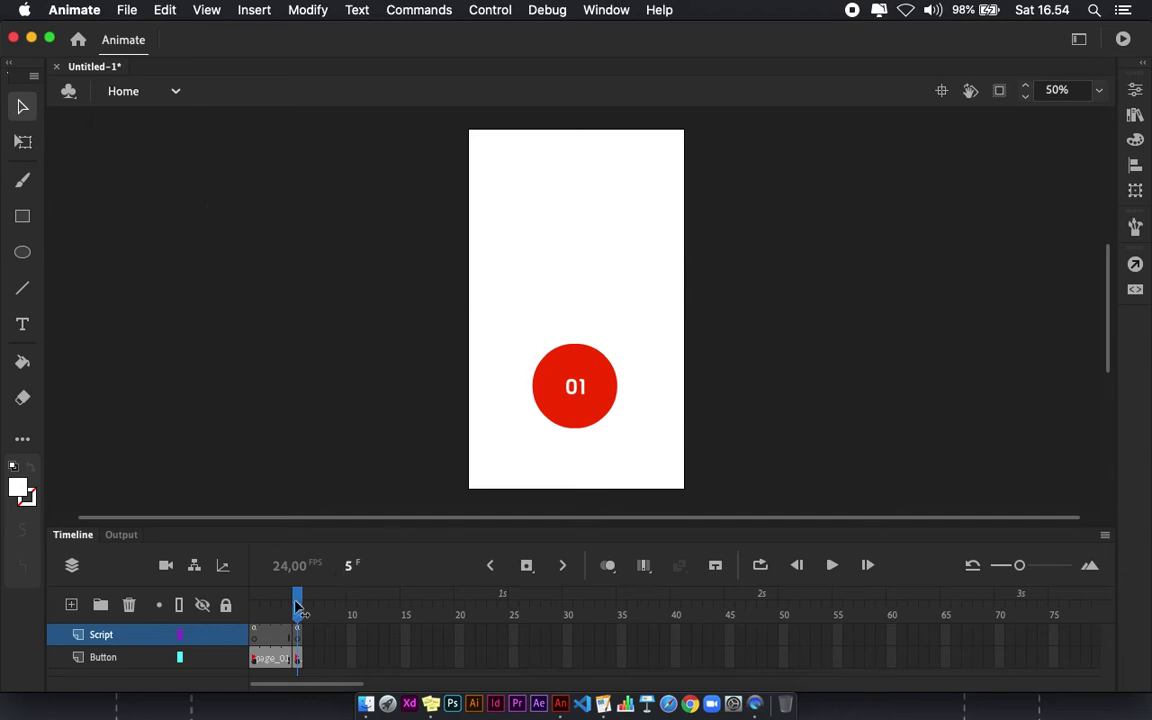
# On frame 1 of the Home scene's Button layer, draw a blue circle above the yellow 02 button at about the same size
pyautogui.moveTo(297, 600); pyautogui.dragTo(250, 612)
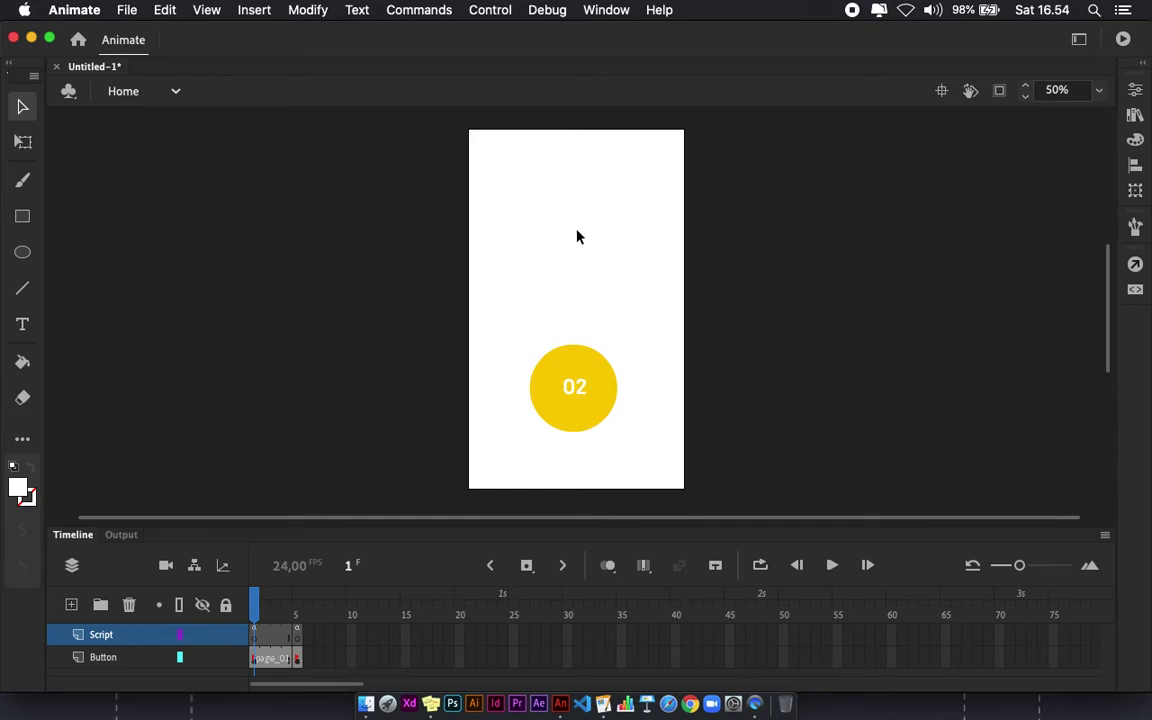
pyautogui.click(136, 93)
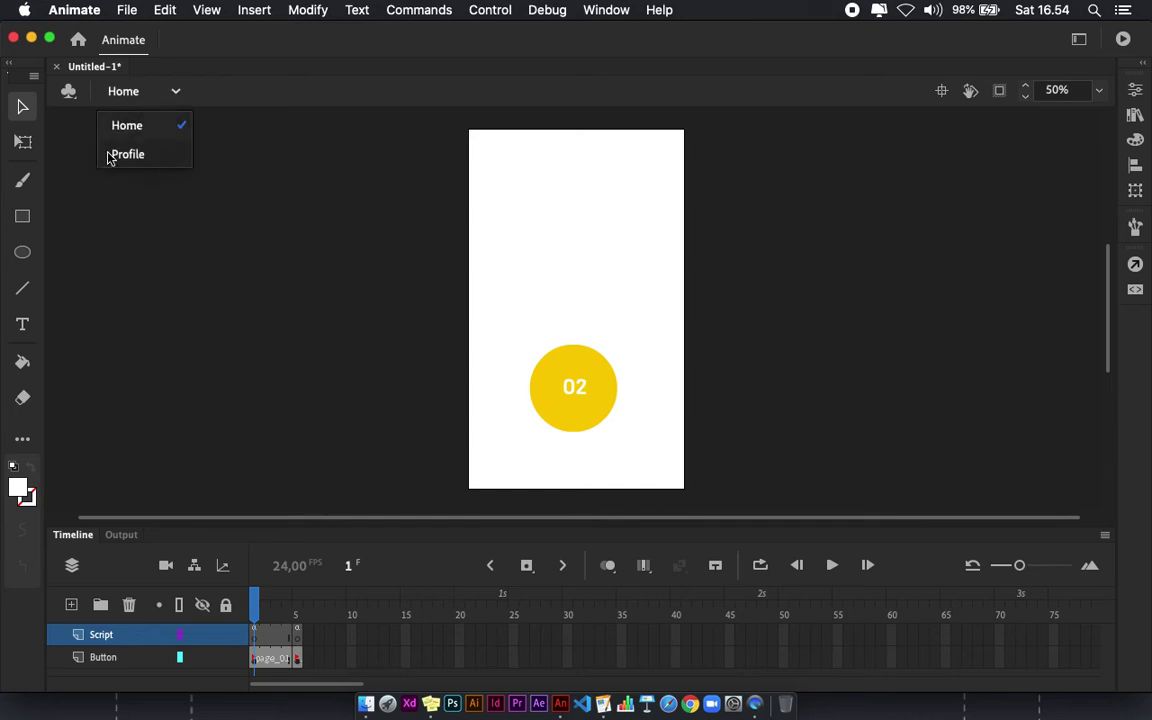
pyautogui.click(240, 298)
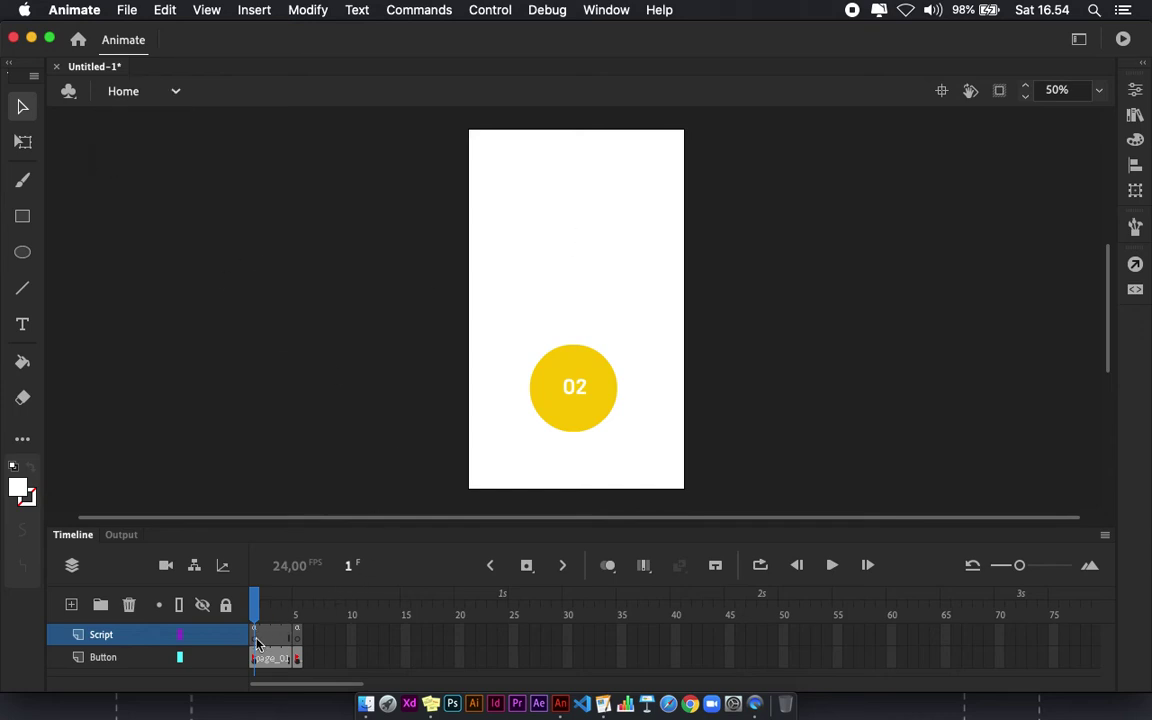
pyautogui.click(131, 662)
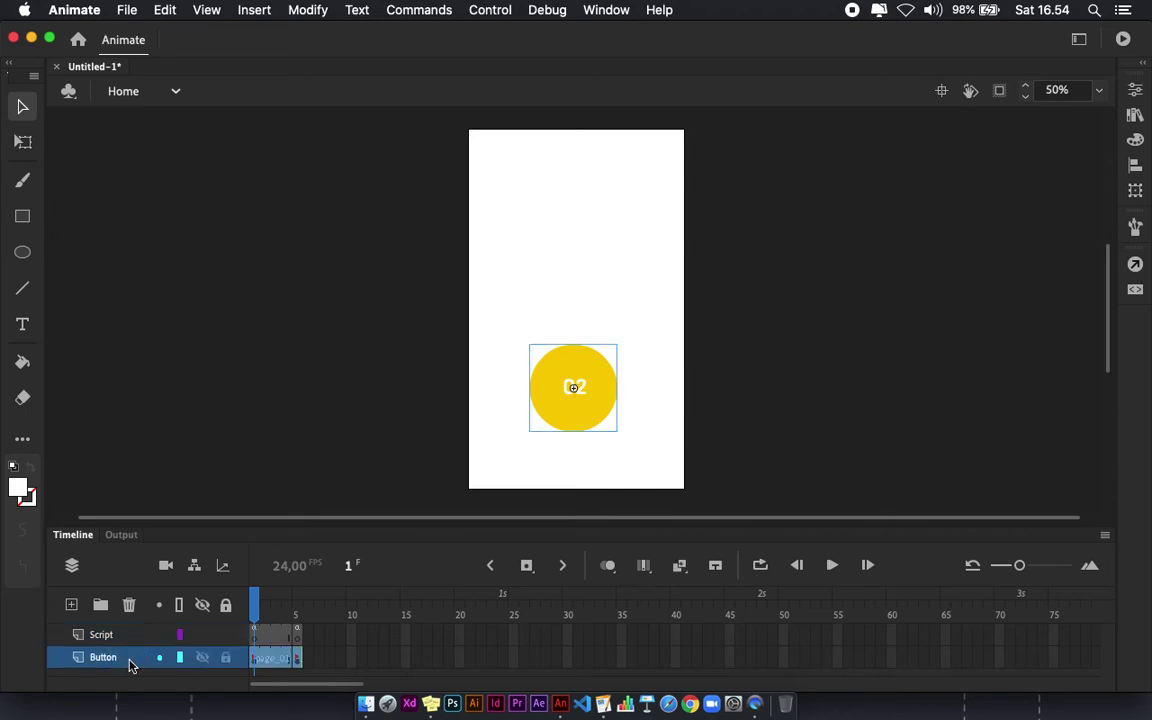
pyautogui.click(254, 664)
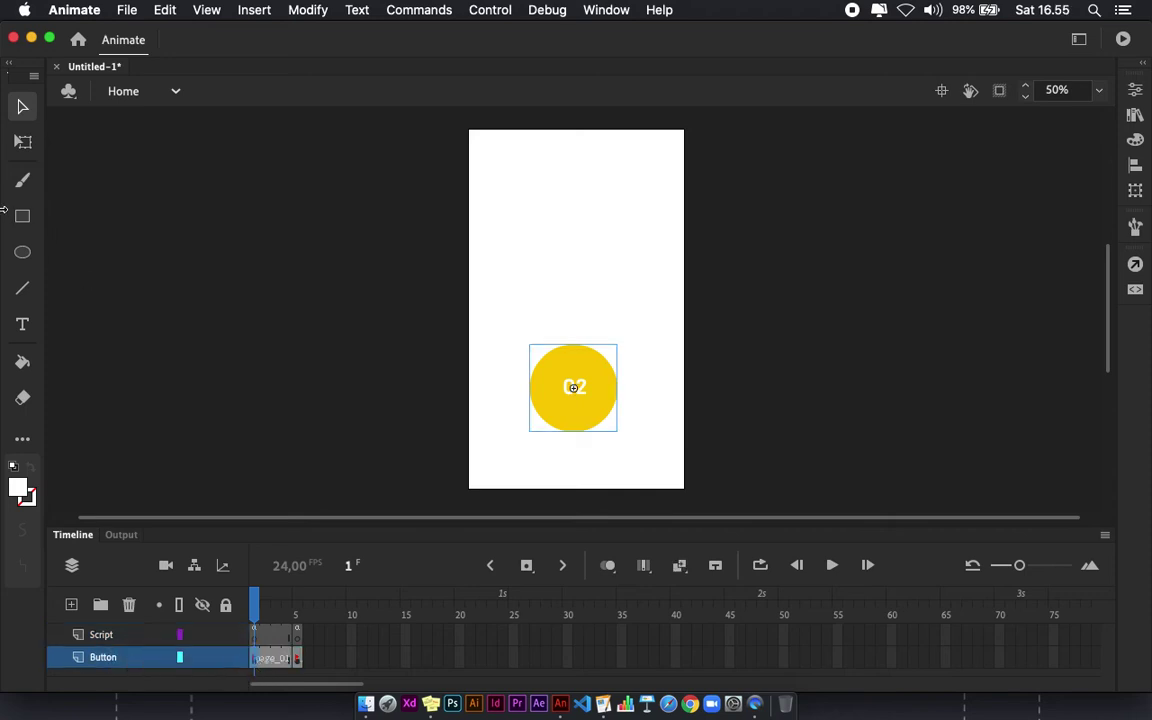
pyautogui.click(22, 250)
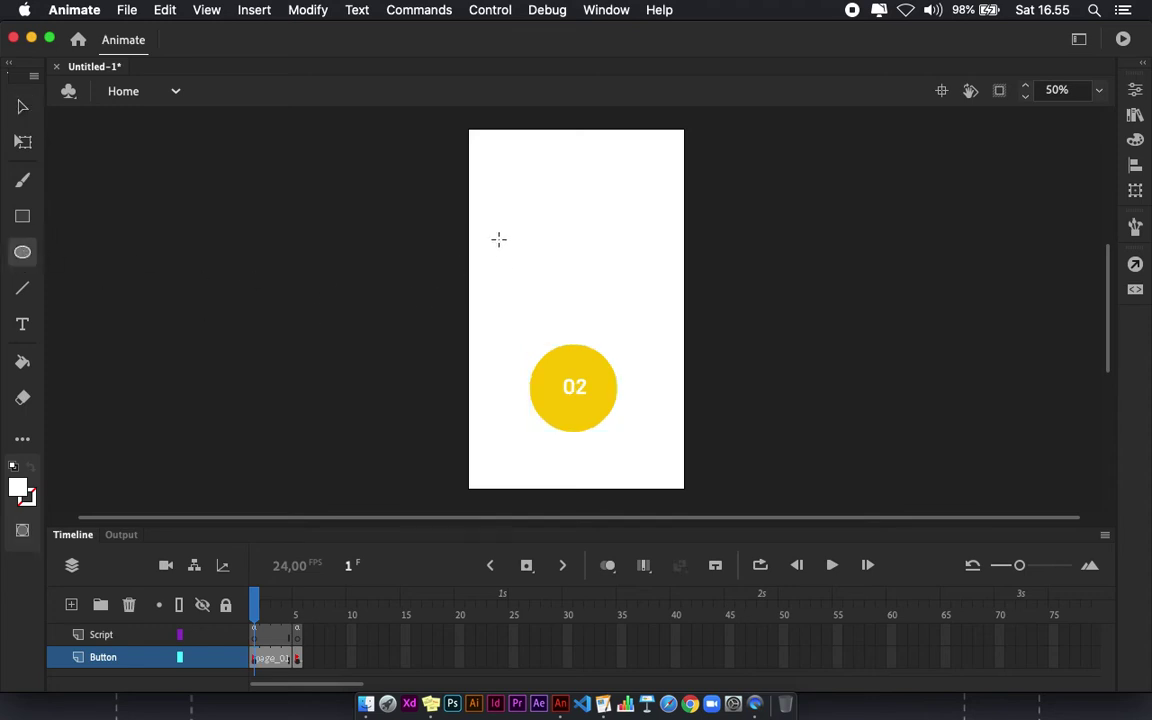
pyautogui.click(20, 488)
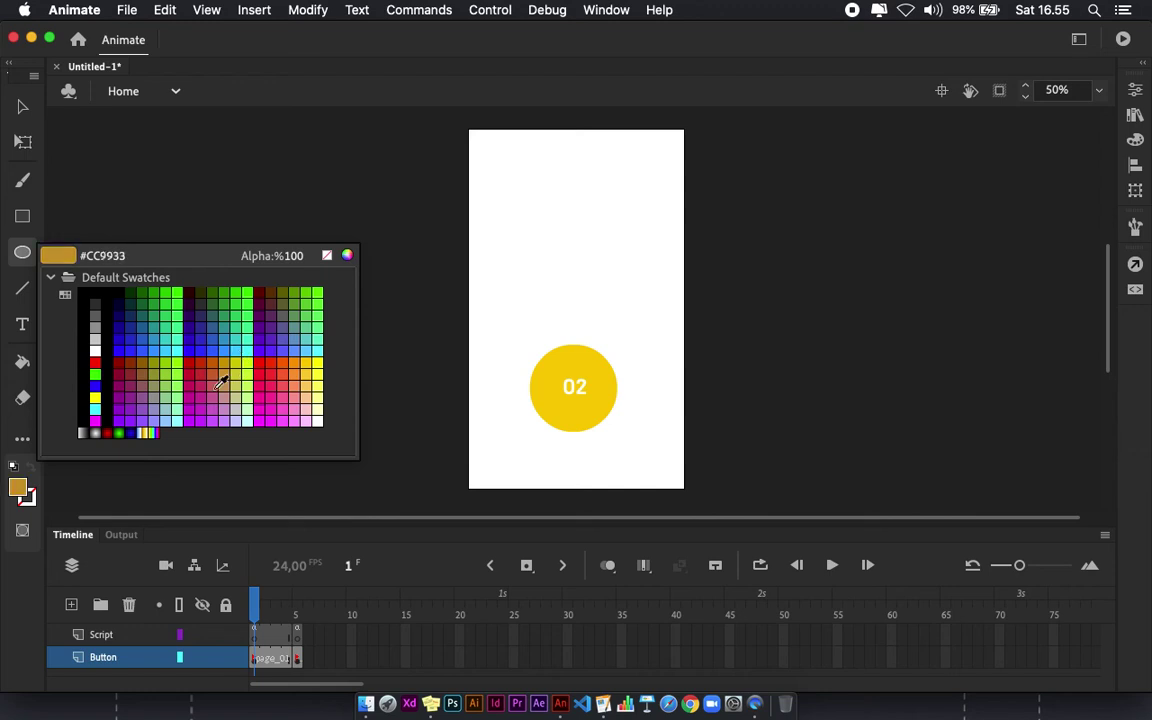
pyautogui.click(305, 345)
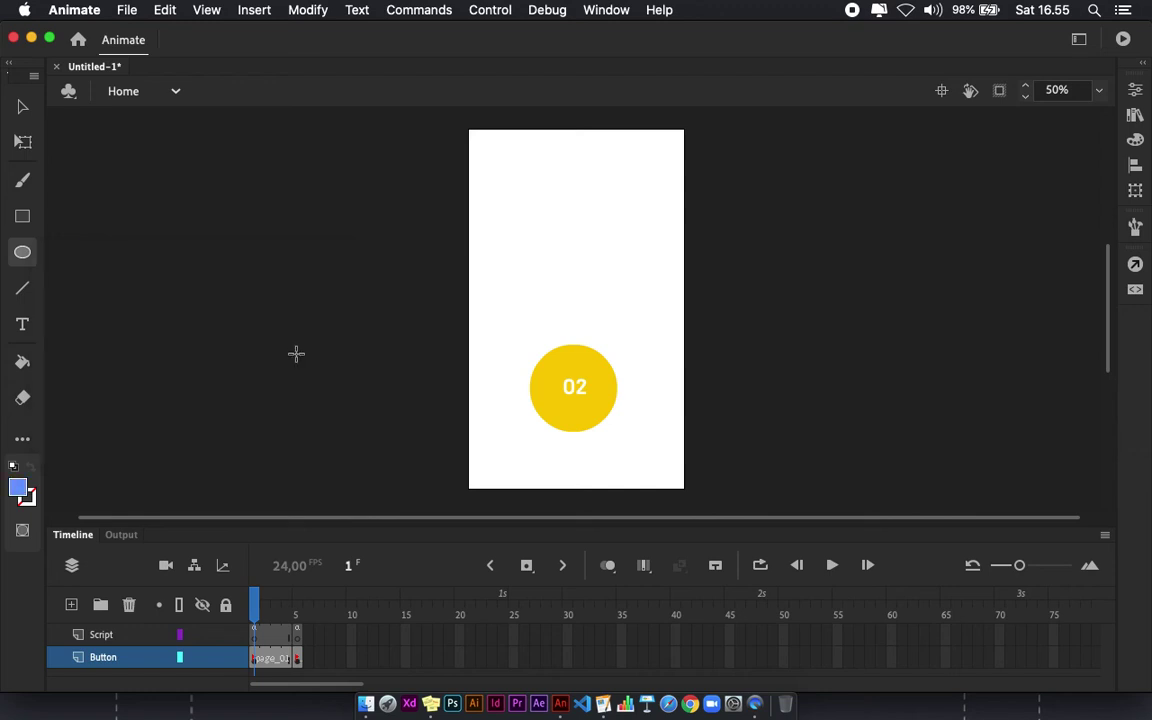
pyautogui.moveTo(535, 188)
pyautogui.mouseDown()
pyautogui.moveTo(609, 279)
pyautogui.moveTo(578, 255)
pyautogui.mouseUp()
pyautogui.press('v')
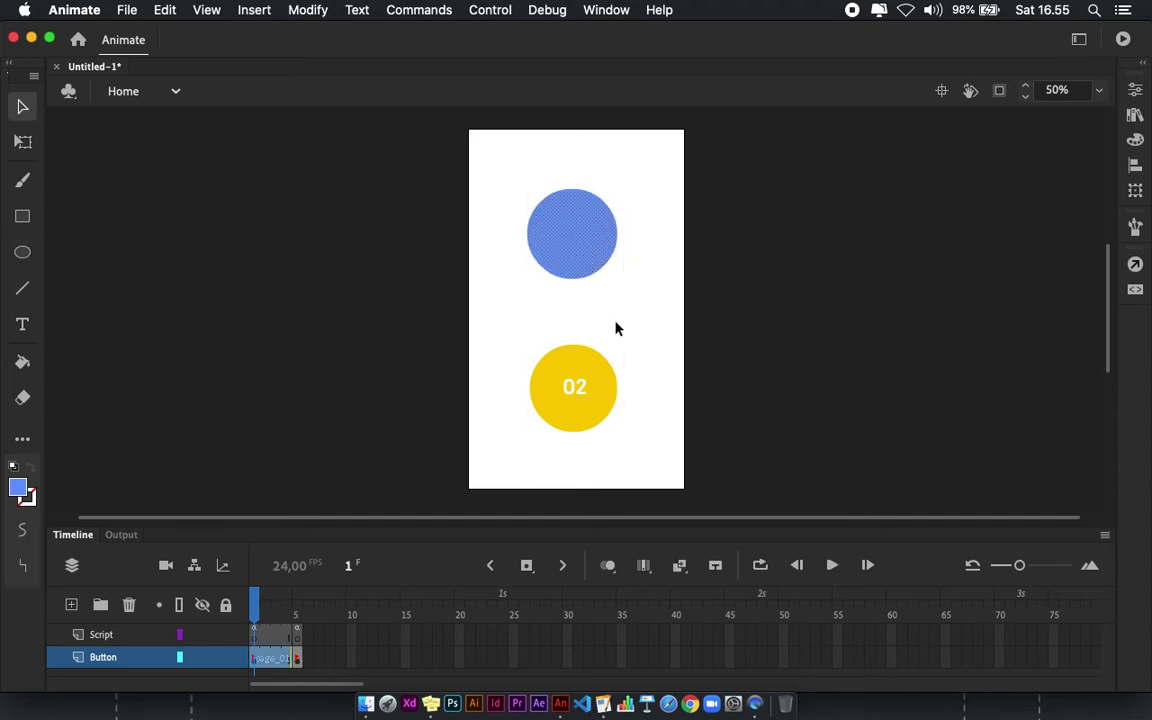
# Add the text "Profile" in white and centre it on the blue circle
pyautogui.click(22, 324)
pyautogui.click(20, 488)
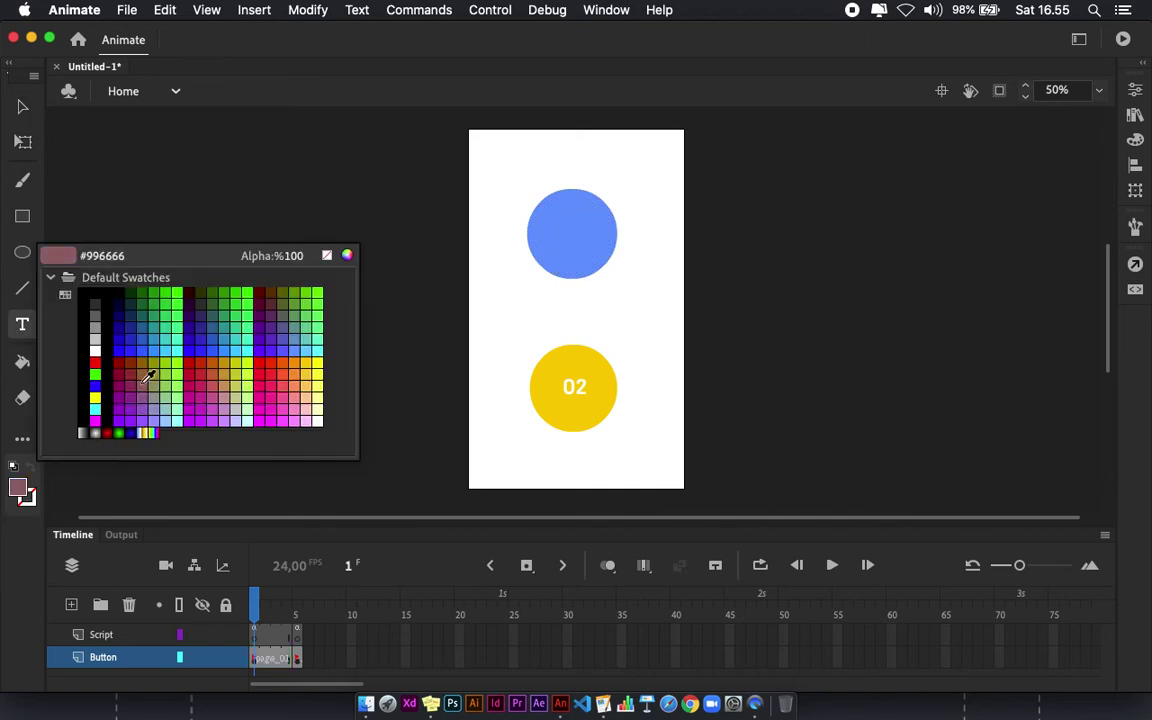
pyautogui.click(107, 338)
pyautogui.moveTo(543, 197); pyautogui.dragTo(612, 243)
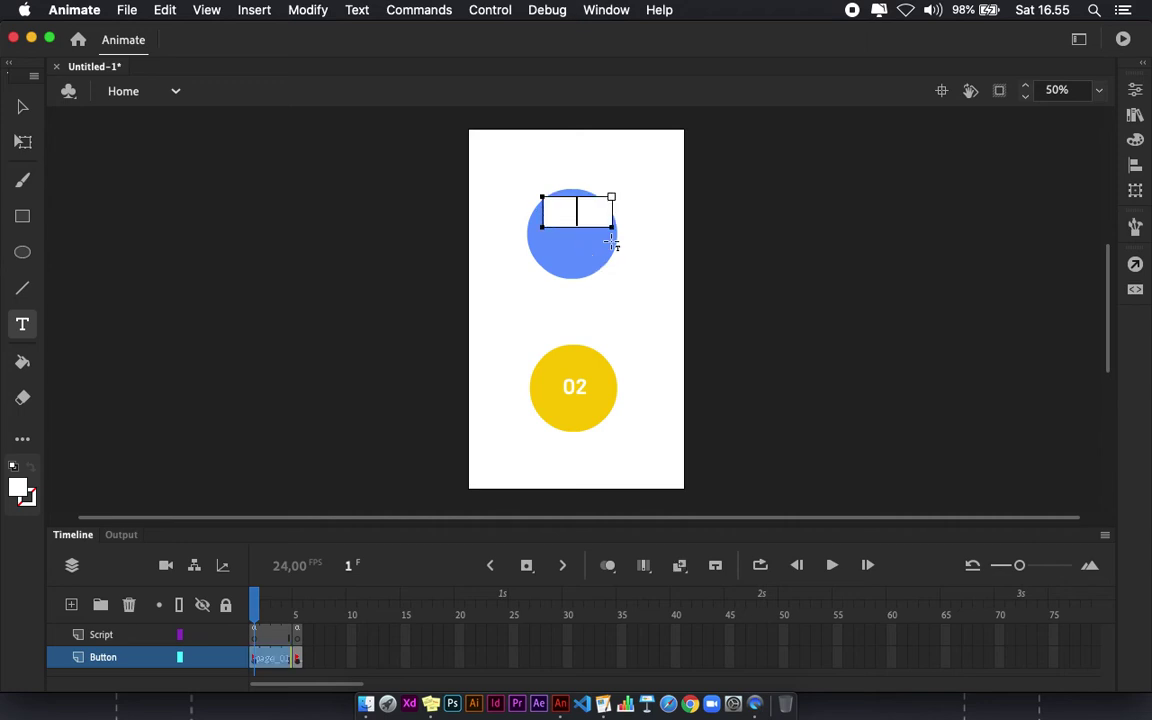
pyautogui.write('Profile')
pyautogui.press('Escape')
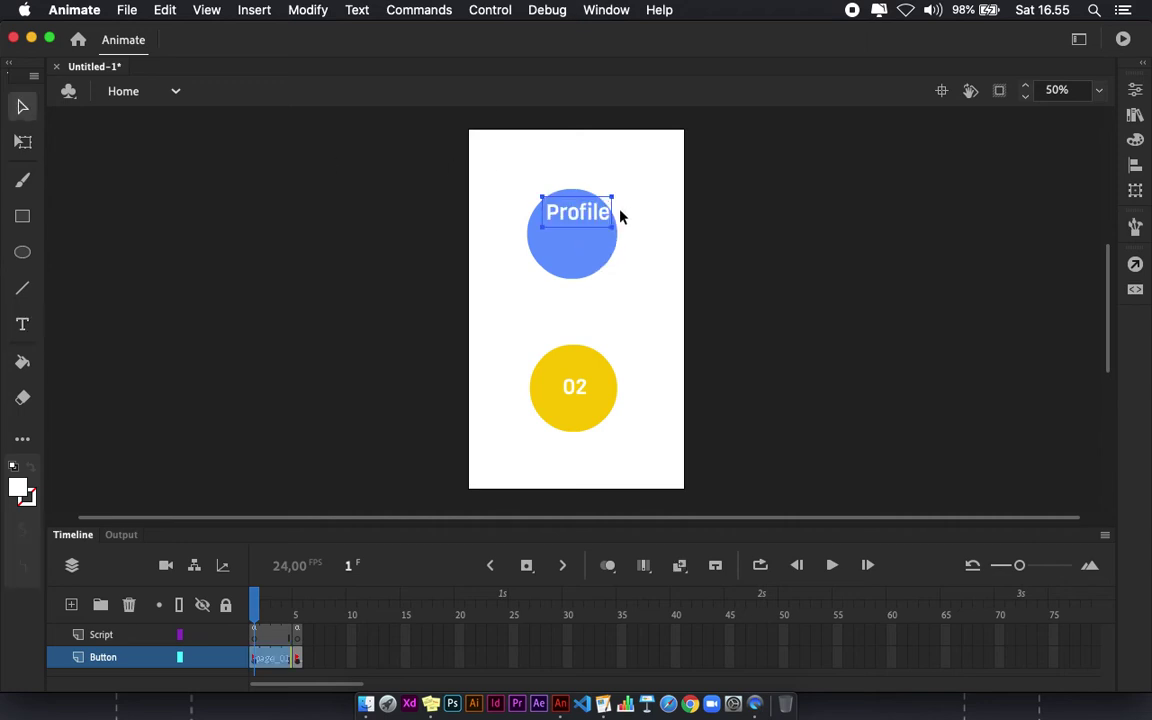
pyautogui.moveTo(585, 218); pyautogui.dragTo(577, 238)
# Convert the blue circle and its Profile text together into a button symbol named Btn_Profile
pyautogui.moveTo(681, 309); pyautogui.dragTo(458, 166)
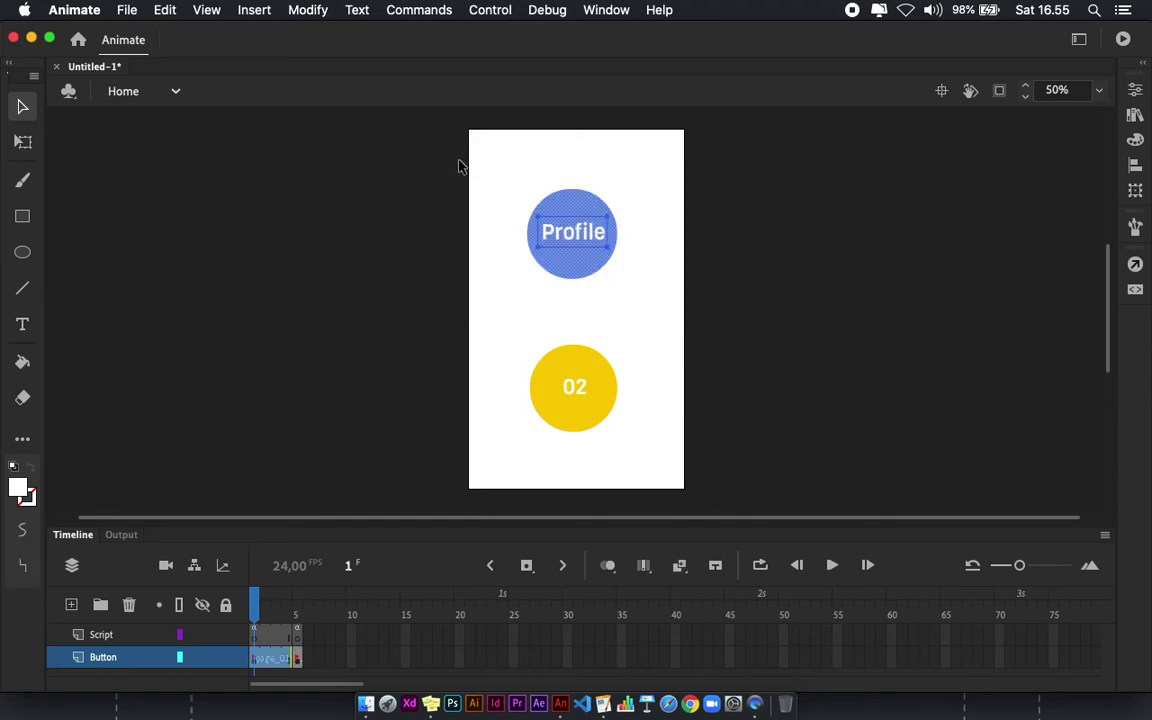
pyautogui.click(308, 10)
pyautogui.click(352, 57)
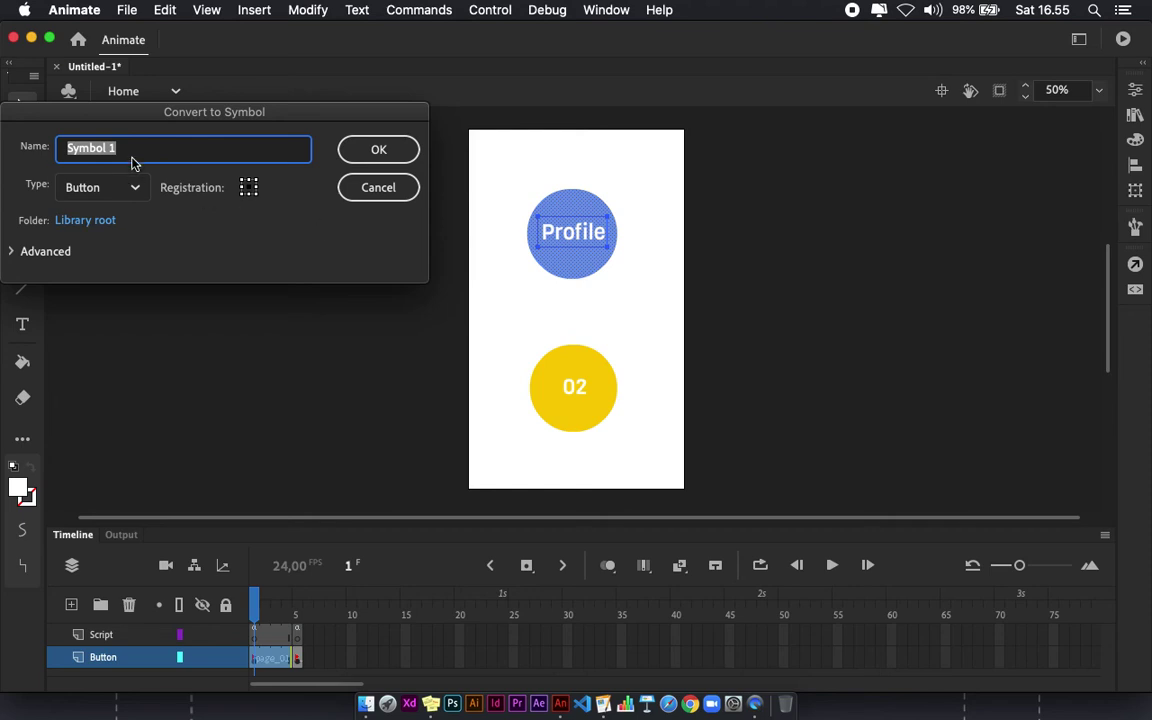
pyautogui.write('Btn_Profile')
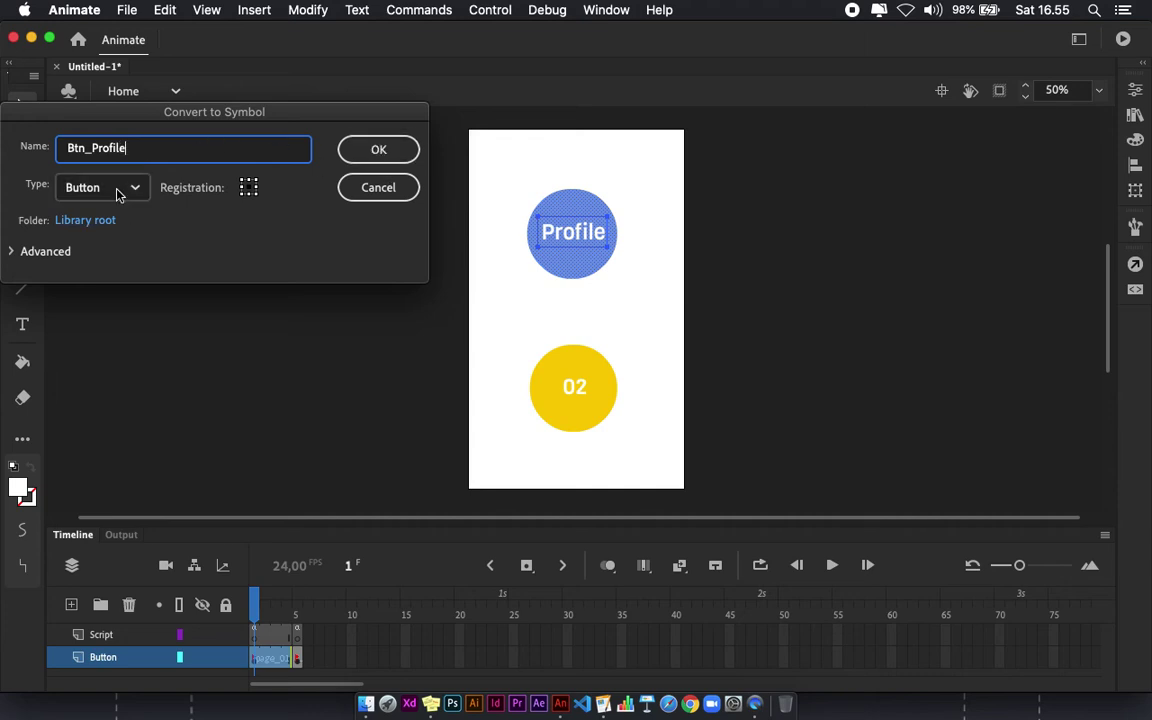
pyautogui.click(376, 149)
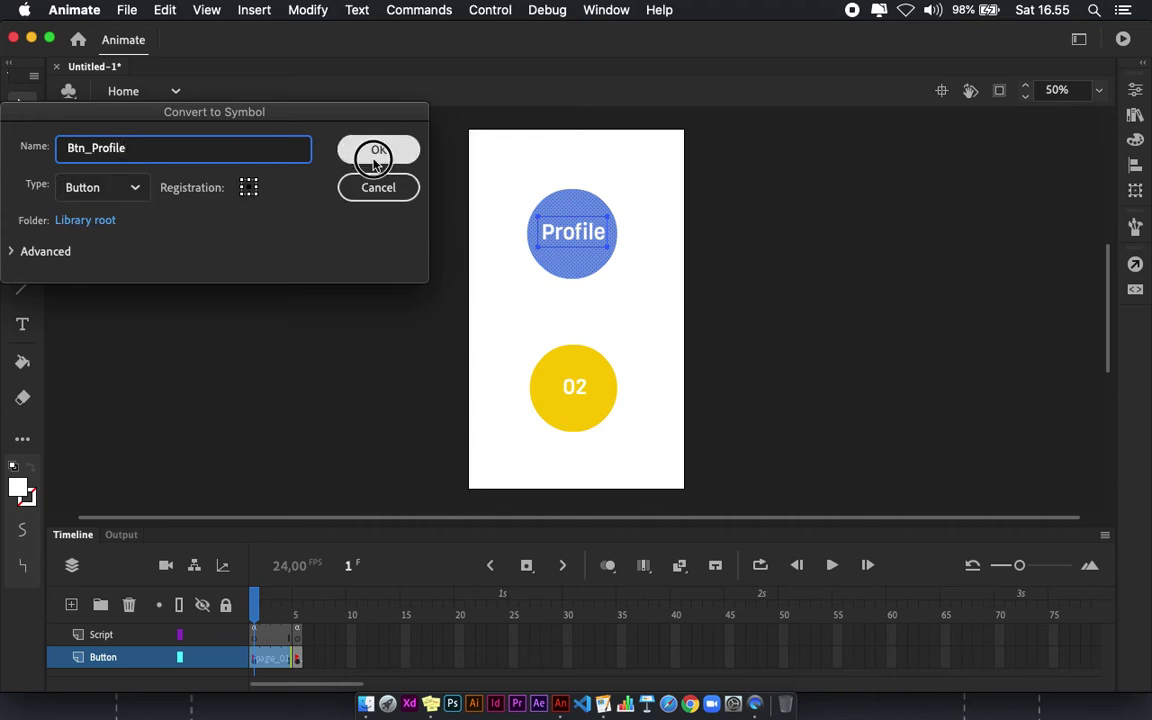
# Switch between the Home and Profile scenes to compare them, and finish on the Profile scene
pyautogui.click(145, 92)
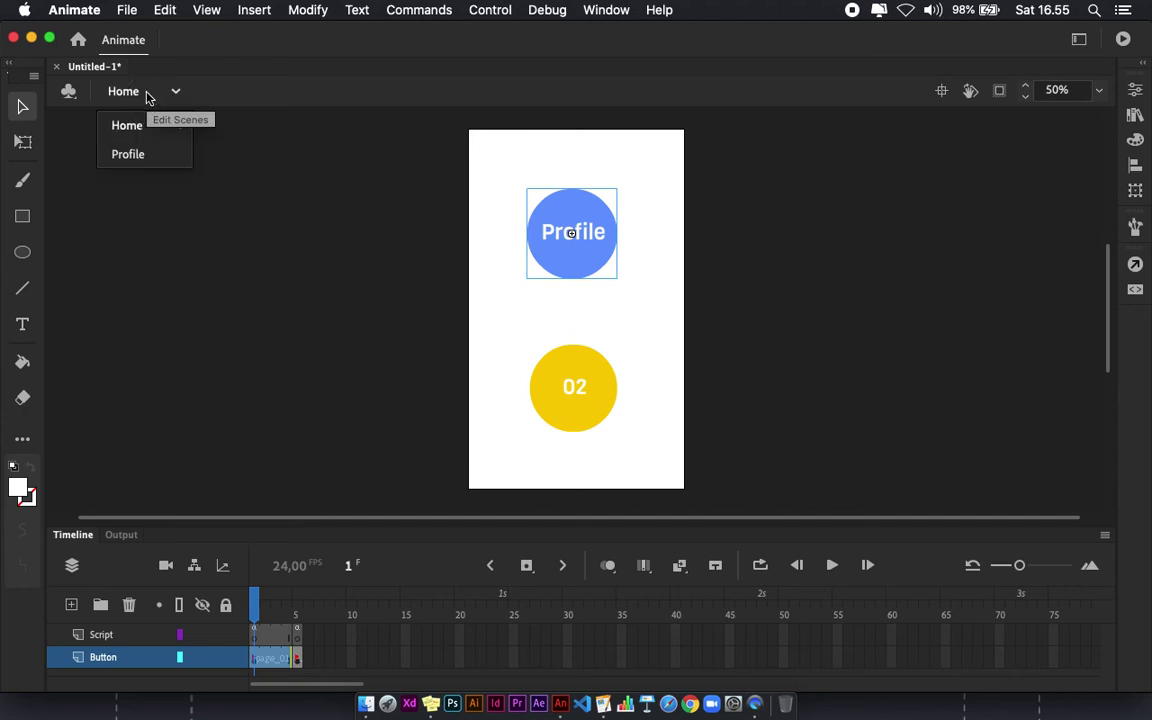
pyautogui.click(334, 221)
pyautogui.click(334, 221)
pyautogui.click(144, 100)
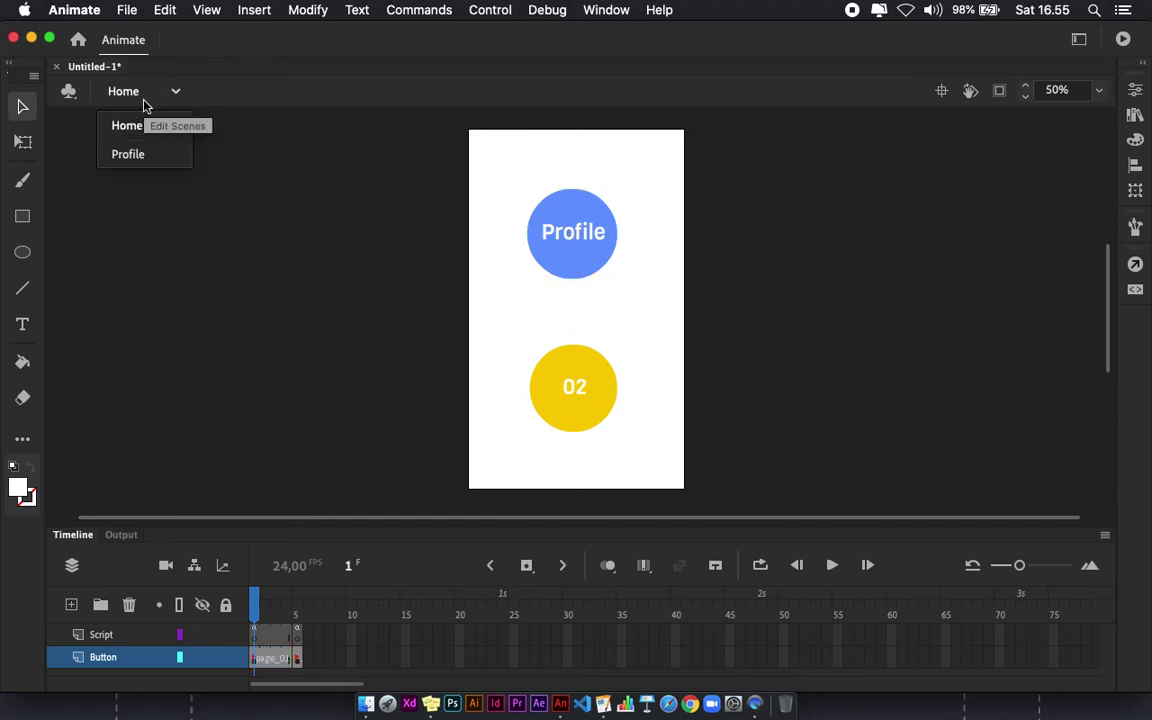
pyautogui.click(130, 152)
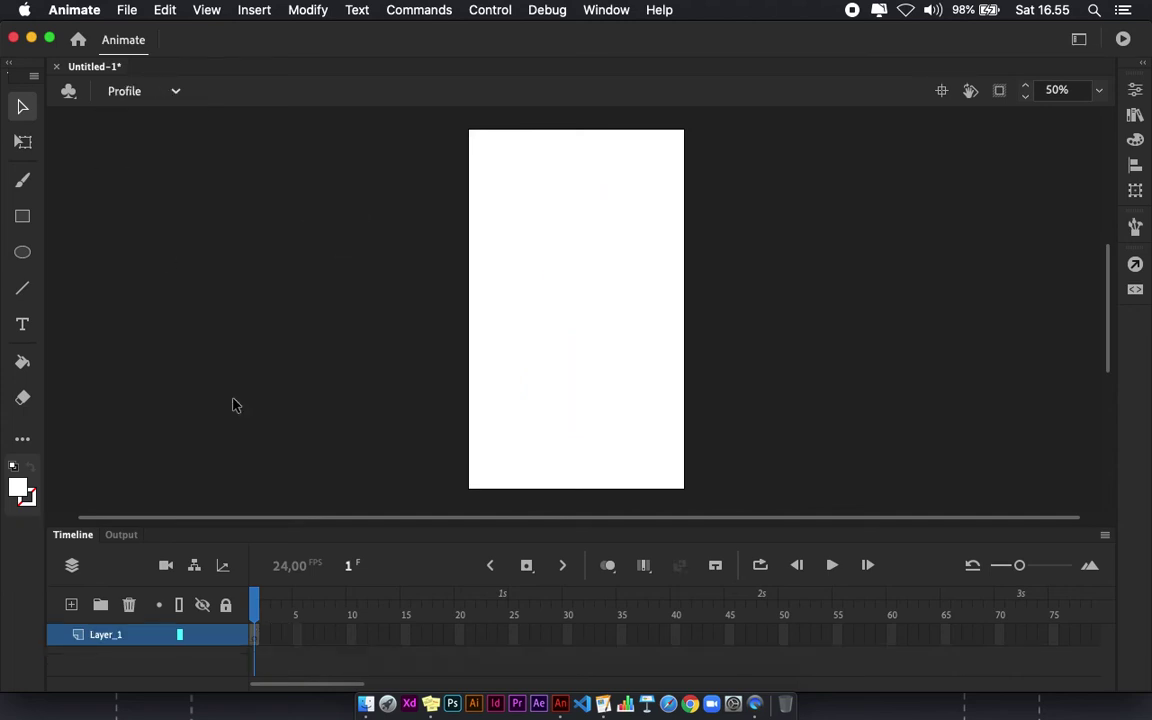
pyautogui.click(149, 96)
pyautogui.click(141, 121)
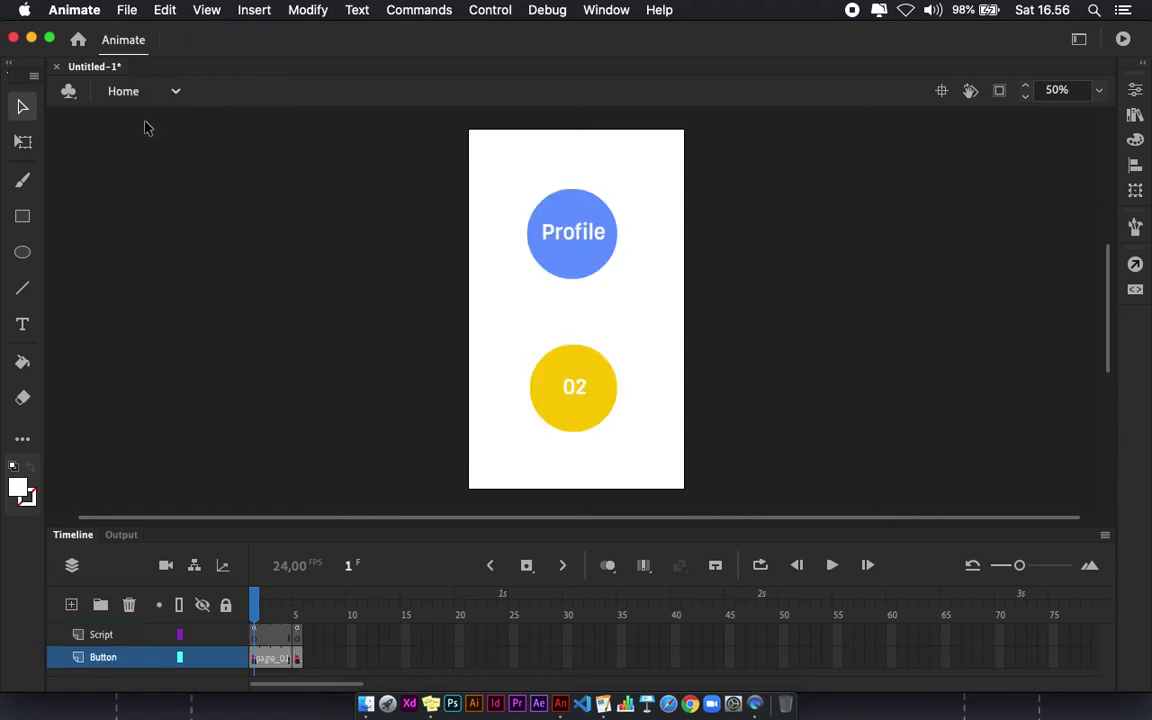
pyautogui.click(142, 95)
pyautogui.click(128, 155)
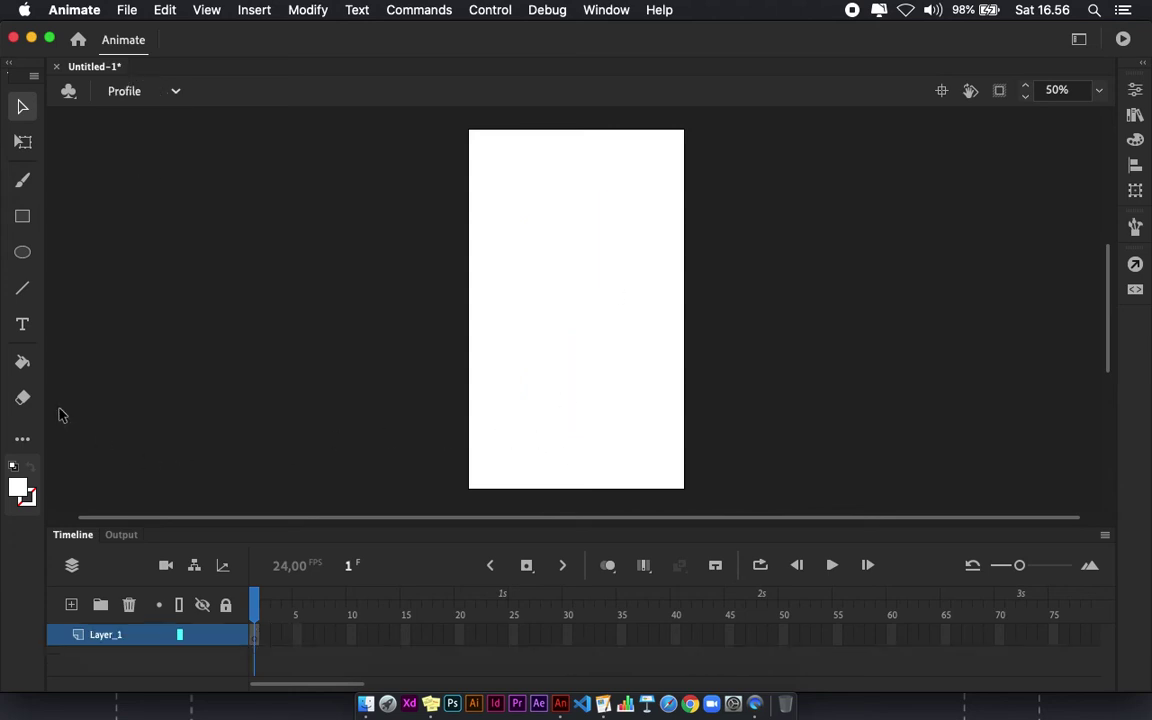
# Add the red text "INI ADALAH HALAMAN PROFILE" in four lines, centred in the upper part of the Profile scene's stage
pyautogui.click(24, 327)
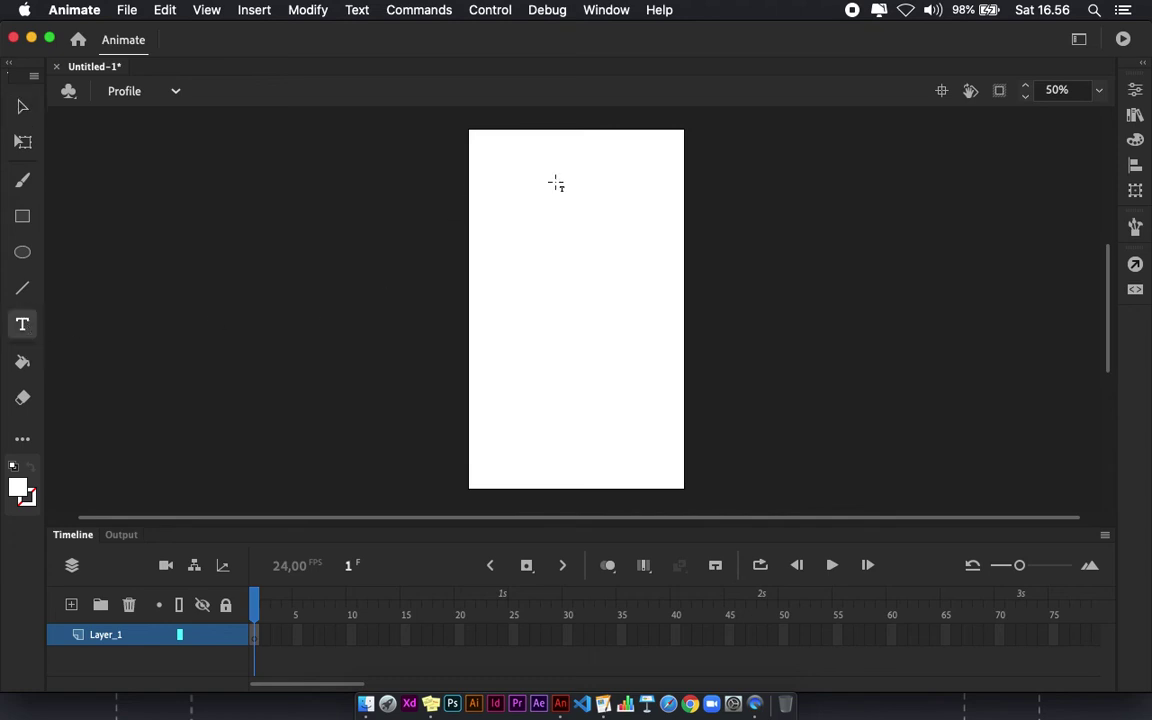
pyautogui.click(18, 488)
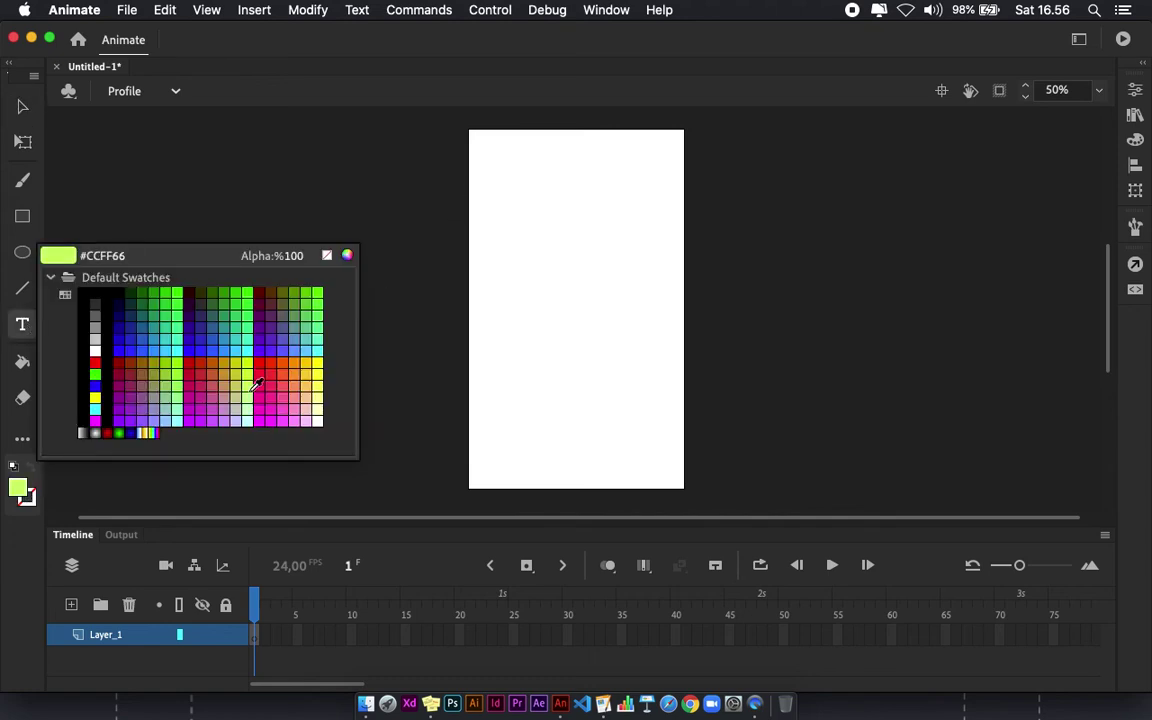
pyautogui.click(266, 352)
pyautogui.moveTo(524, 182); pyautogui.dragTo(642, 234)
pyautogui.write('INI AD')
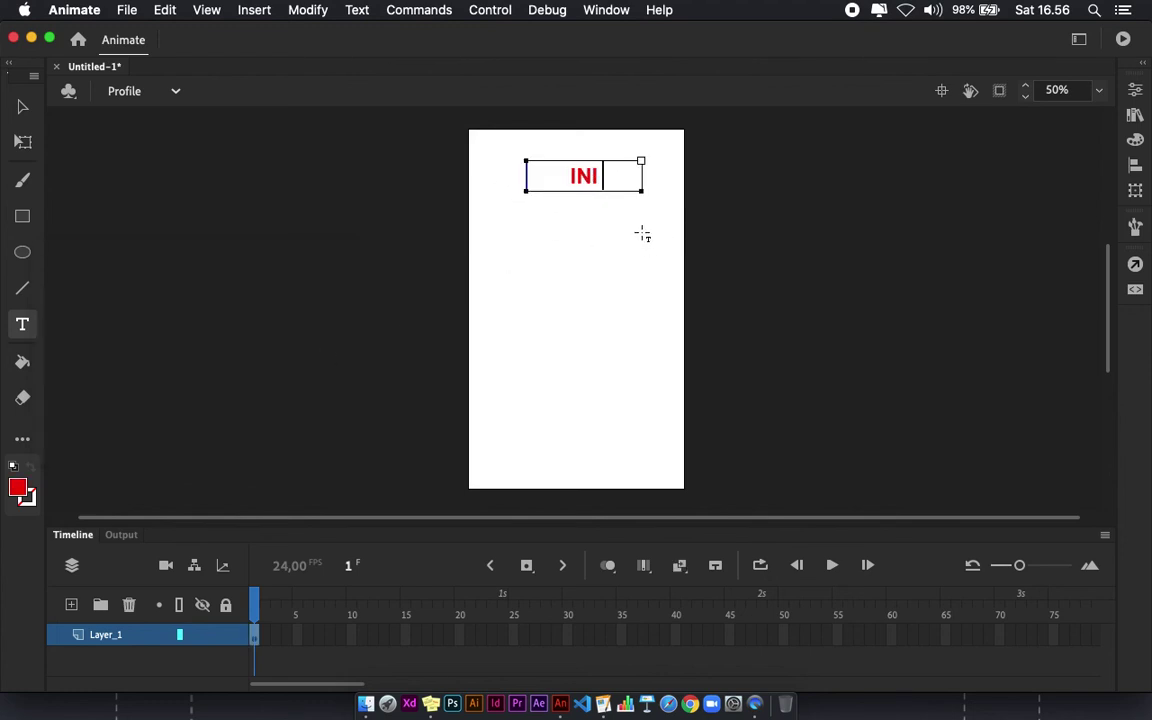
pyautogui.press('BackSpace')
pyautogui.press('BackSpace')
pyautogui.press('BackSpace')
pyautogui.write('ADALAH HALAMAN')
pyautogui.press('Return')
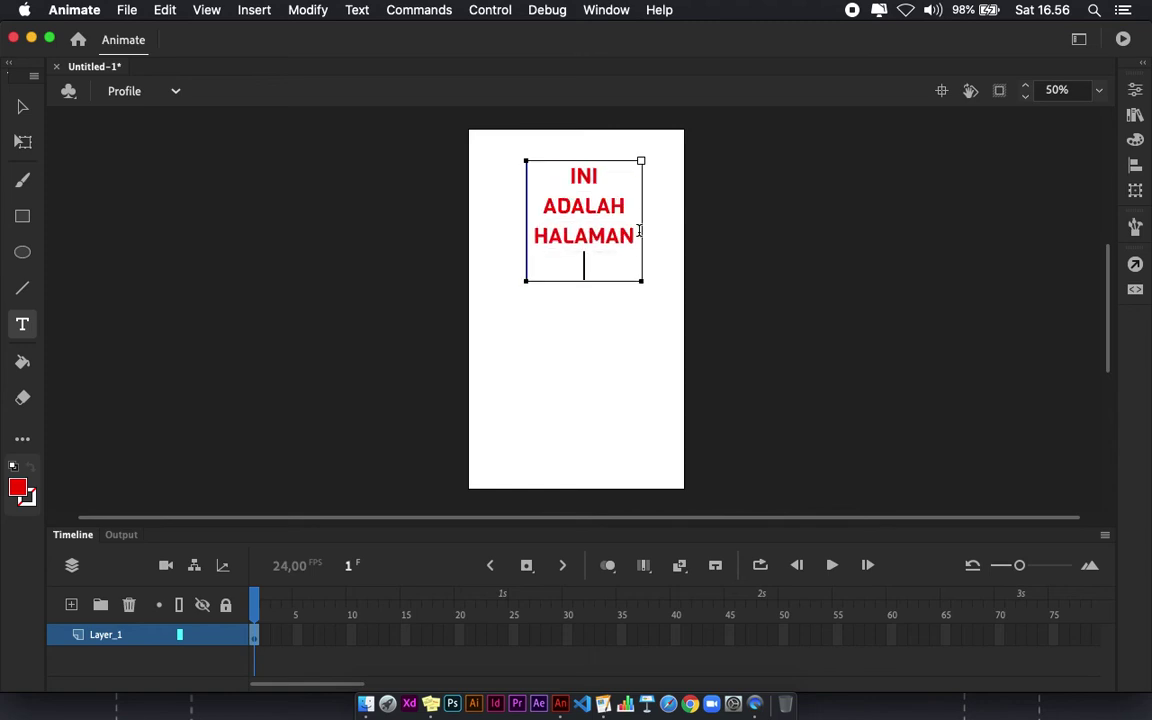
pyautogui.write('PROFILE')
pyautogui.press('Escape')
pyautogui.moveTo(589, 222)
pyautogui.mouseDown()
pyautogui.moveTo(571, 224)
pyautogui.moveTo(581, 226)
pyautogui.mouseUp()
pyautogui.click(514, 419)
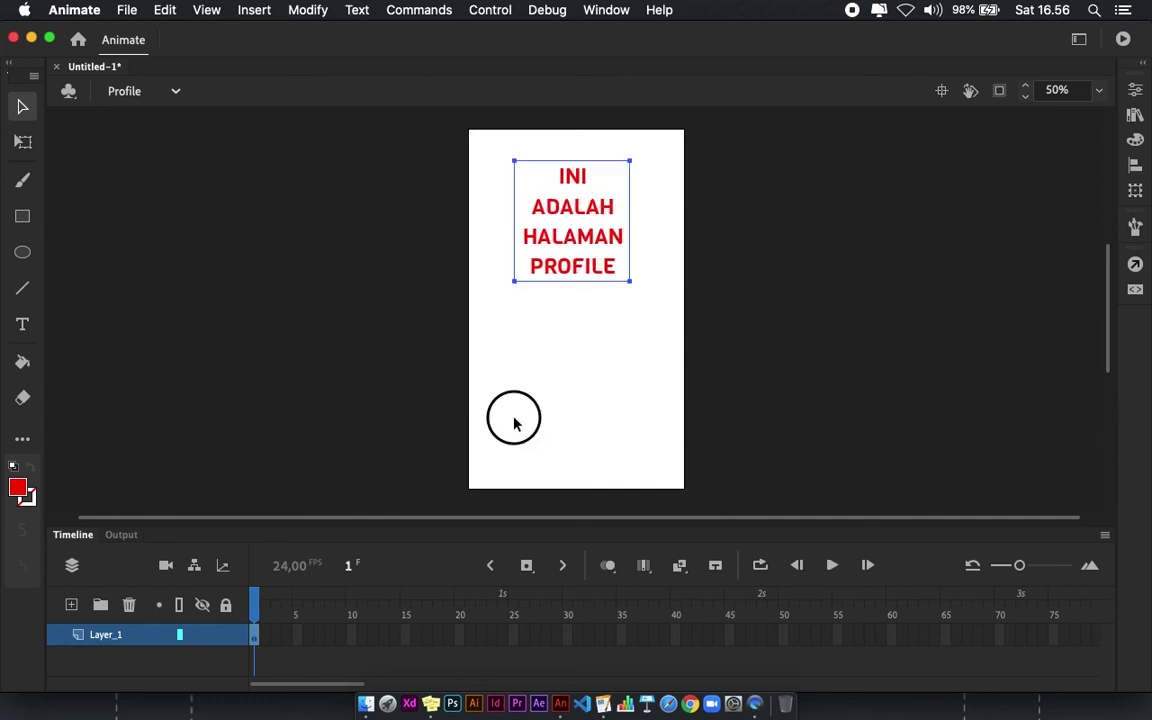
# Draw a circle below the red text, recolour it green, and centre it horizontally on the stage
pyautogui.click(22, 251)
pyautogui.moveTo(545, 366); pyautogui.dragTo(628, 446)
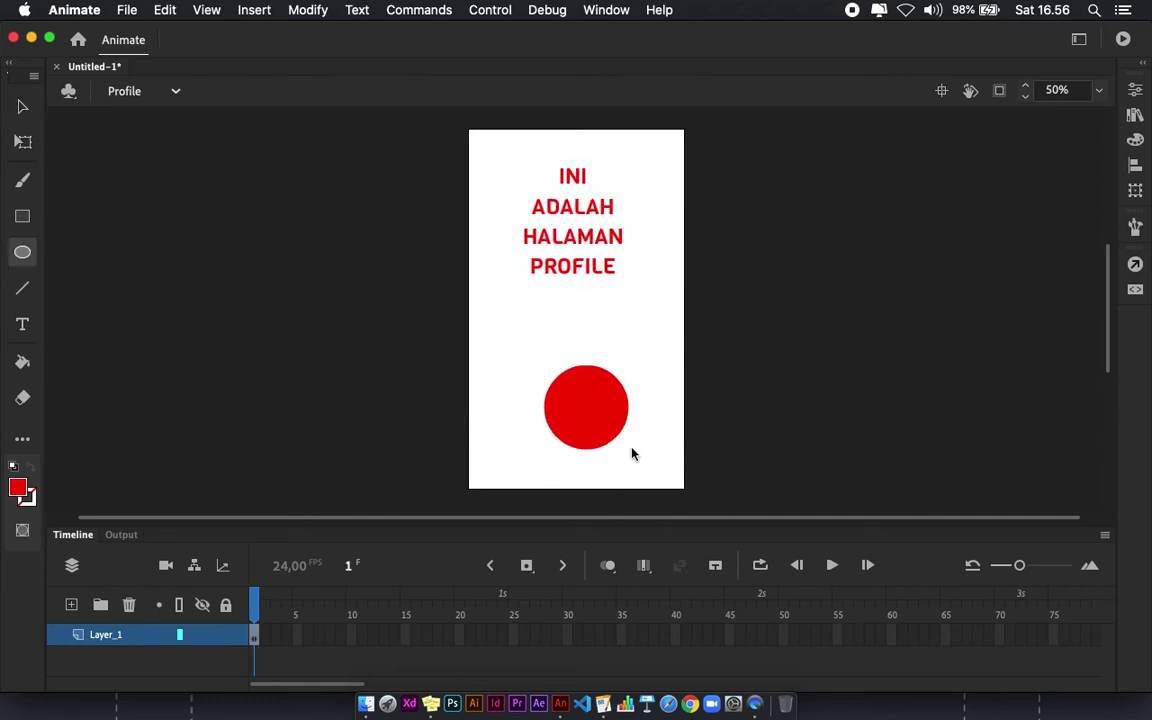
pyautogui.press('v')
pyautogui.click(591, 424)
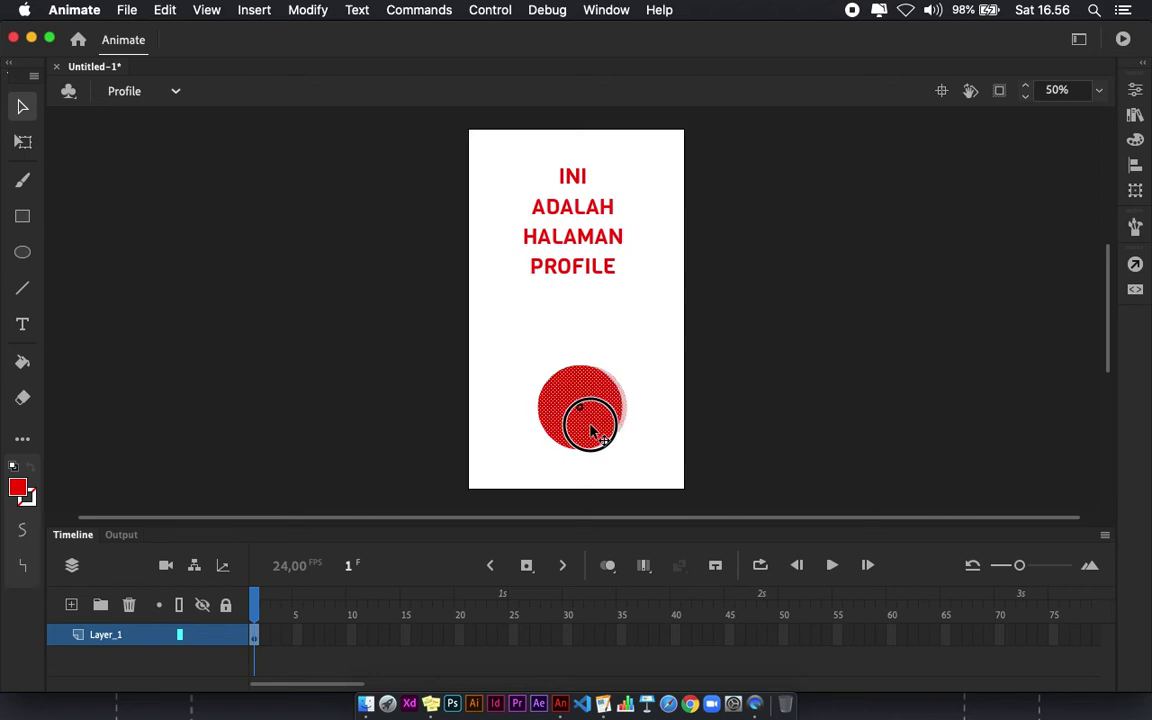
pyautogui.click(17, 487)
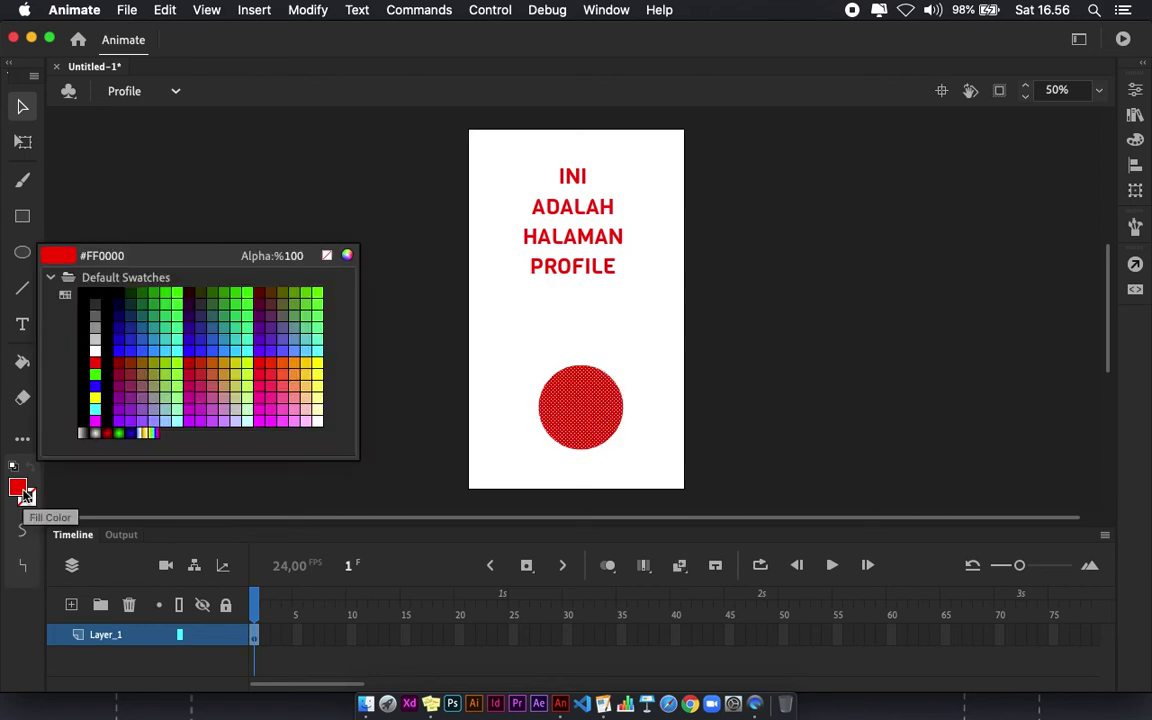
pyautogui.click(175, 323)
pyautogui.click(484, 414)
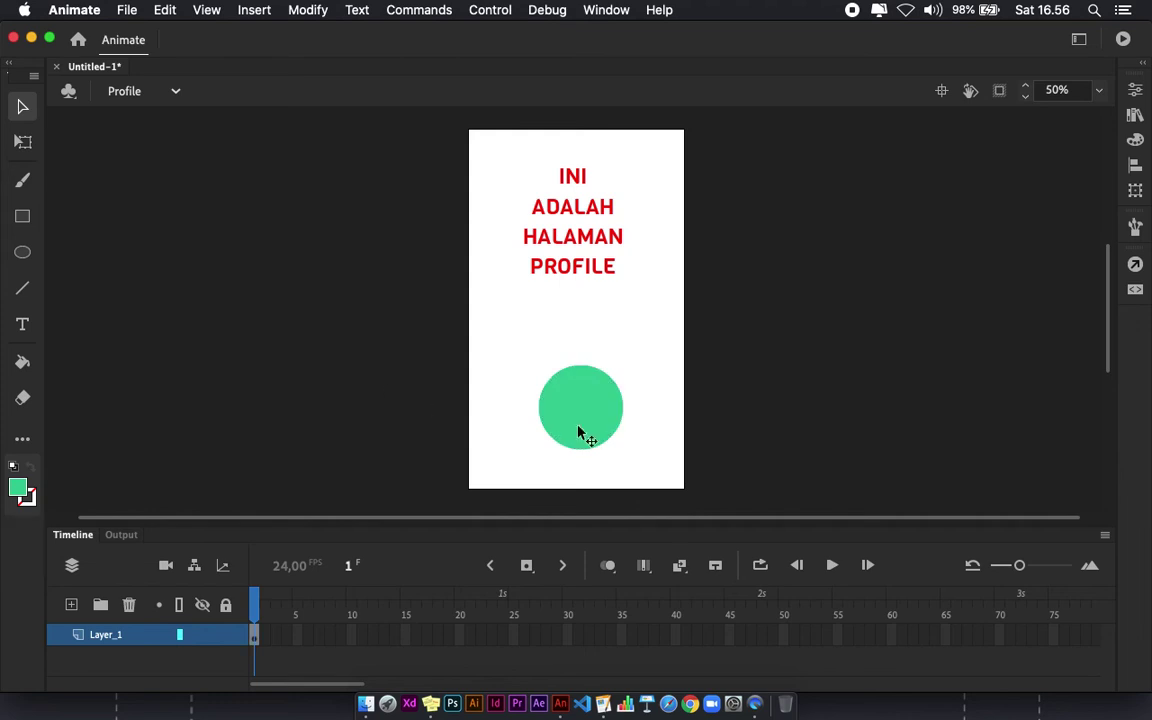
pyautogui.moveTo(606, 424); pyautogui.dragTo(602, 424)
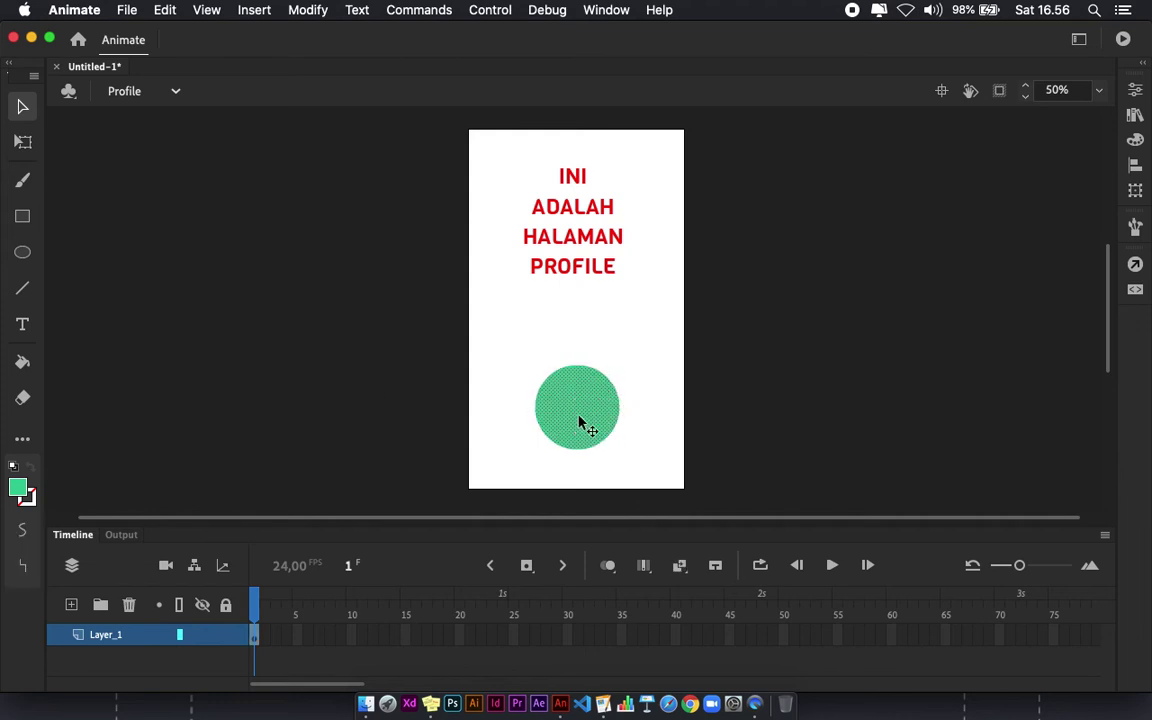
pyautogui.click(399, 378)
# Add the text "HOME" in orange and centre it on the green circle
pyautogui.click(22, 324)
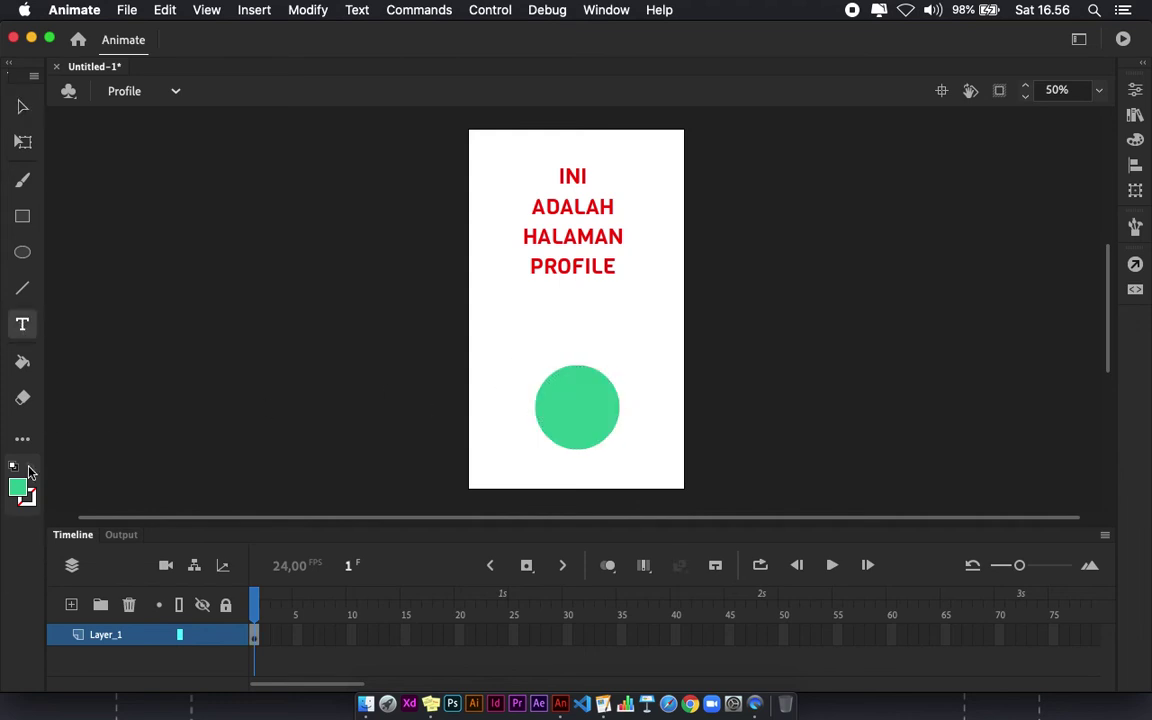
pyautogui.click(22, 488)
pyautogui.click(254, 330)
pyautogui.click(588, 418)
pyautogui.moveTo(588, 418); pyautogui.dragTo(626, 430)
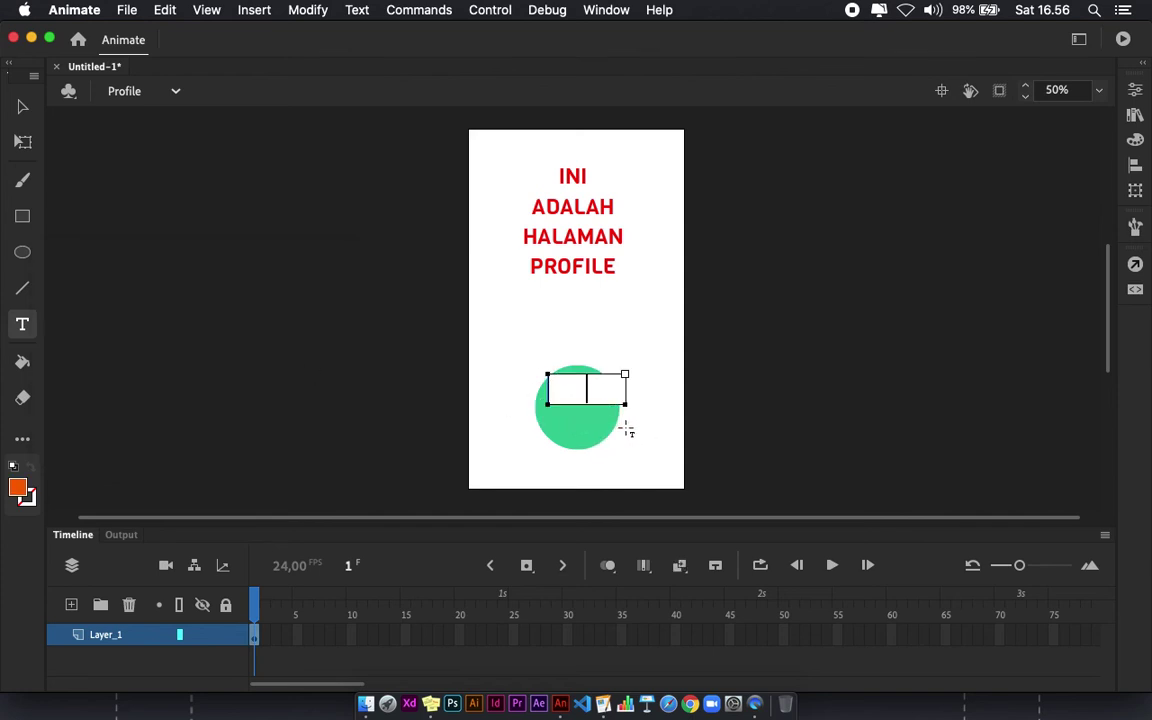
pyautogui.write('HOME')
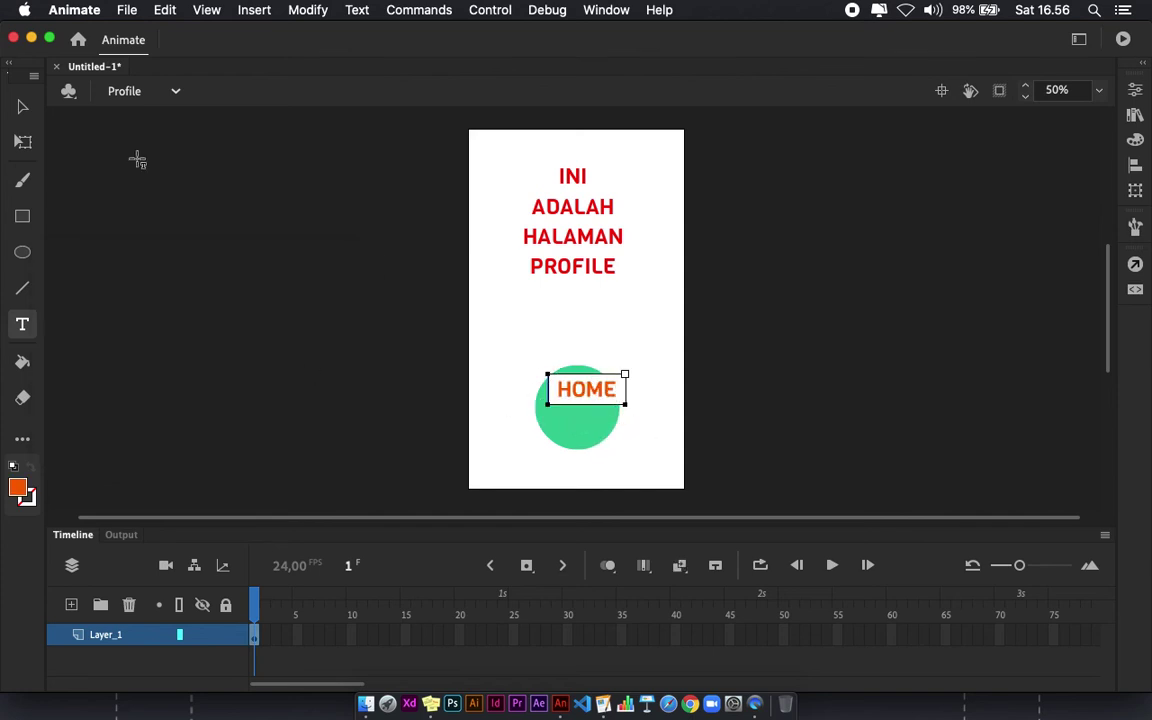
pyautogui.click(22, 105)
pyautogui.moveTo(586, 388); pyautogui.dragTo(598, 412)
pyautogui.press('Down')
pyautogui.press('Right')
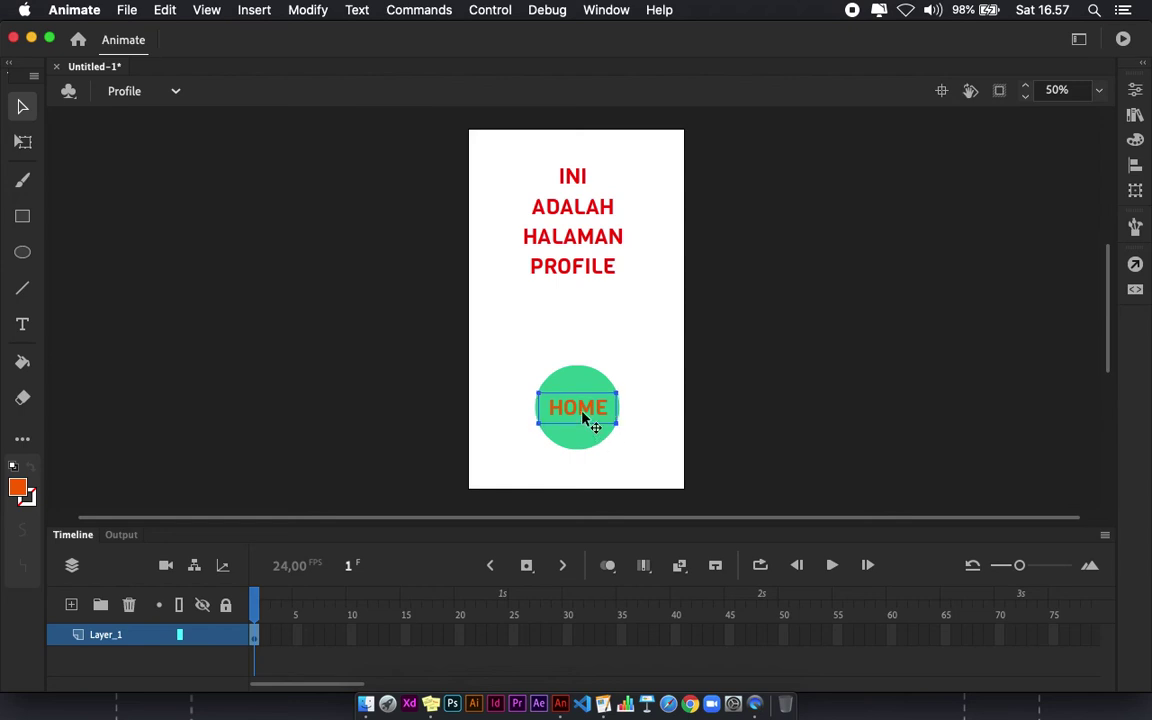
# Change the colour of the HOME text on the green circle to white
pyautogui.click(658, 466)
pyautogui.moveTo(658, 466); pyautogui.dragTo(467, 347)
pyautogui.click(431, 379)
pyautogui.click(590, 415)
pyautogui.click(18, 489)
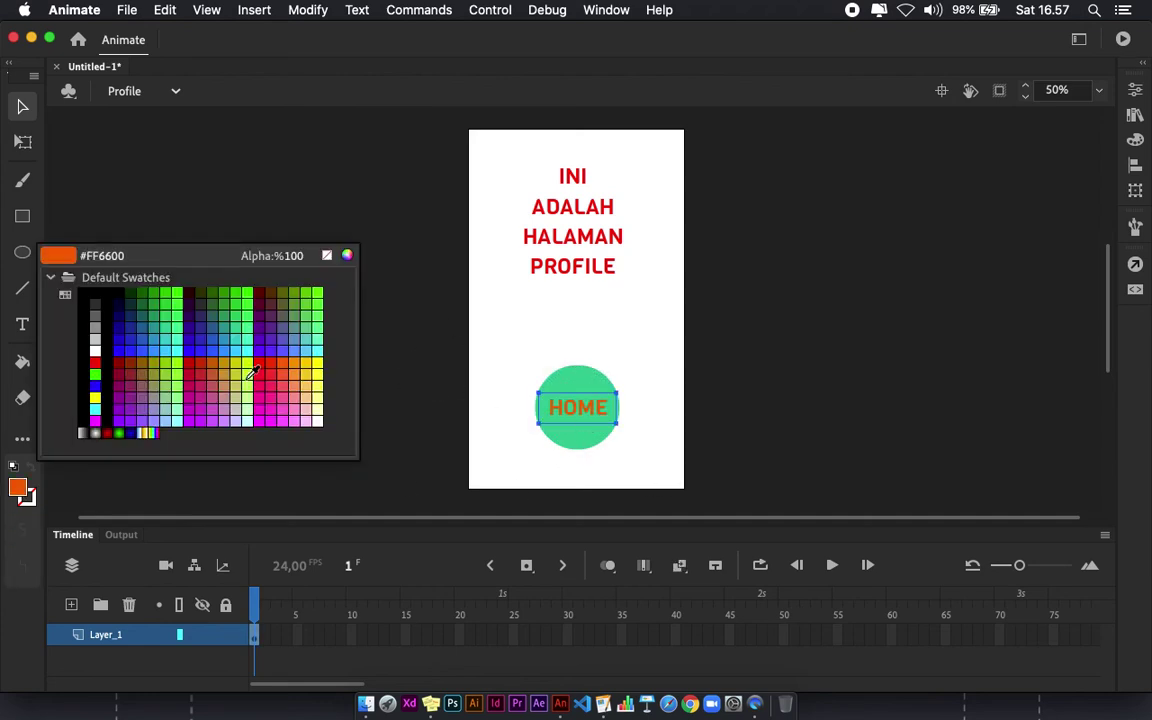
pyautogui.click(317, 421)
pyautogui.click(432, 367)
# Convert the green circle and its HOME text together into a button symbol named Btn_Home
pyautogui.moveTo(492, 343); pyautogui.dragTo(689, 483)
pyautogui.click(312, 10)
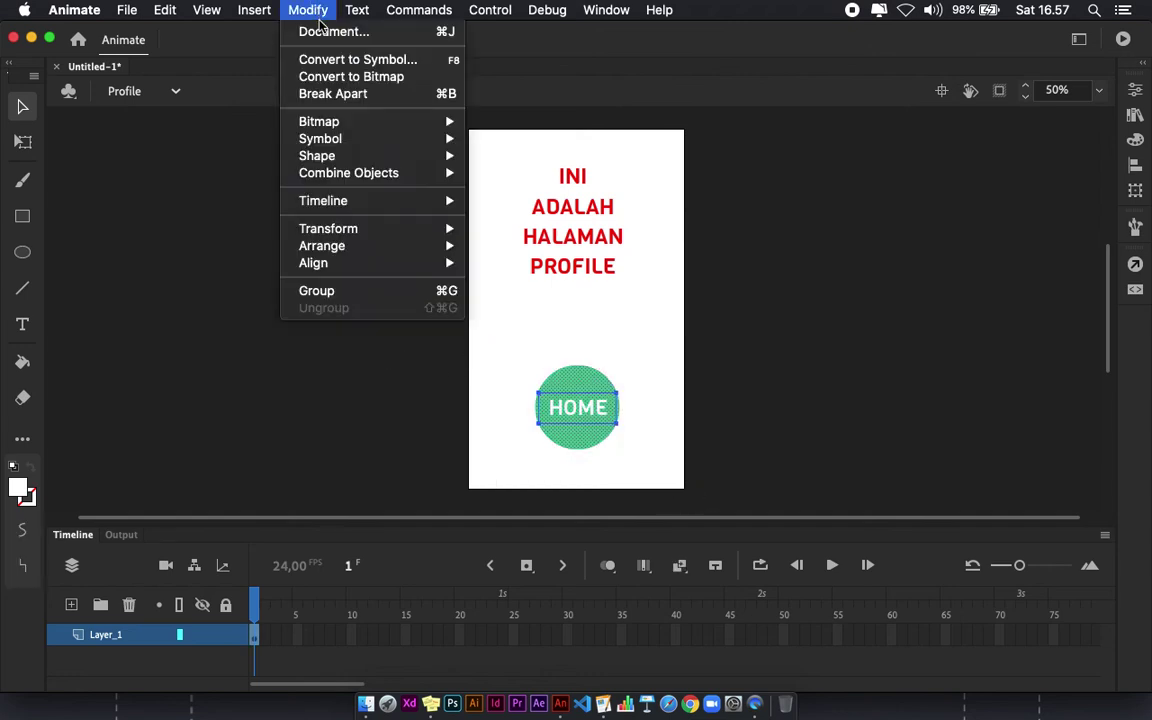
pyautogui.click(357, 59)
pyautogui.write('Btn_Home')
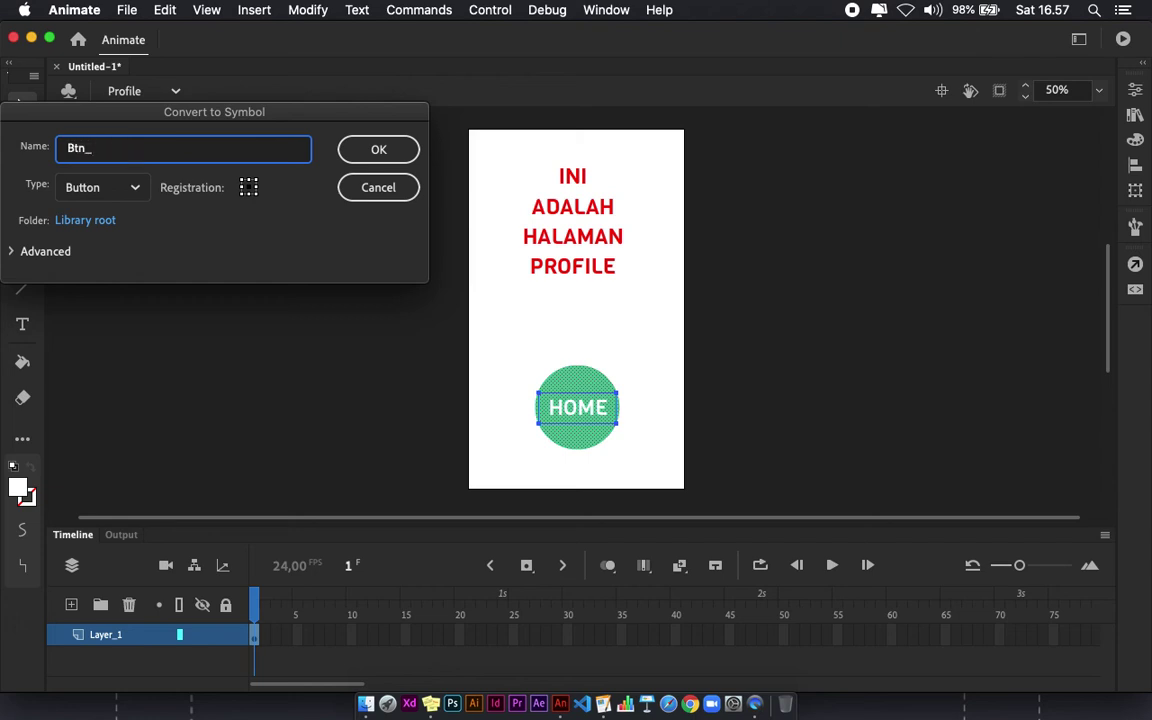
pyautogui.click(378, 150)
pyautogui.click(373, 298)
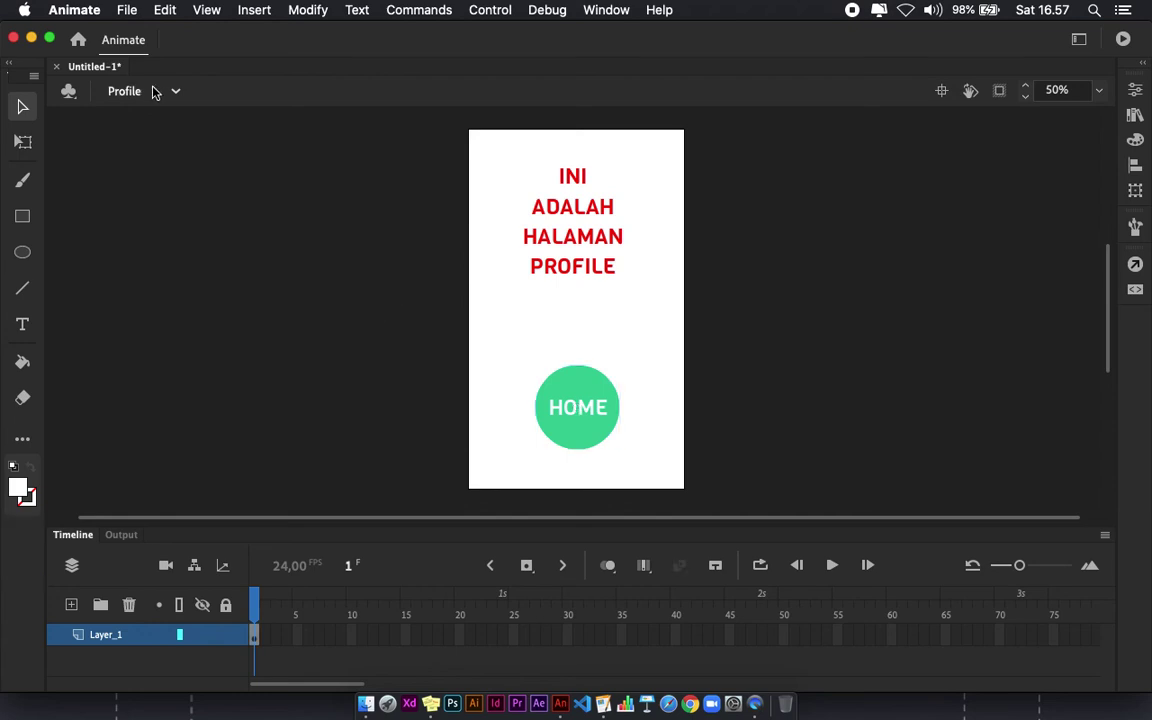
# In the Home scene, move the 02 and Profile buttons side by side near the stage's lower edge, with 02 on the left
pyautogui.click(141, 95)
pyautogui.click(139, 125)
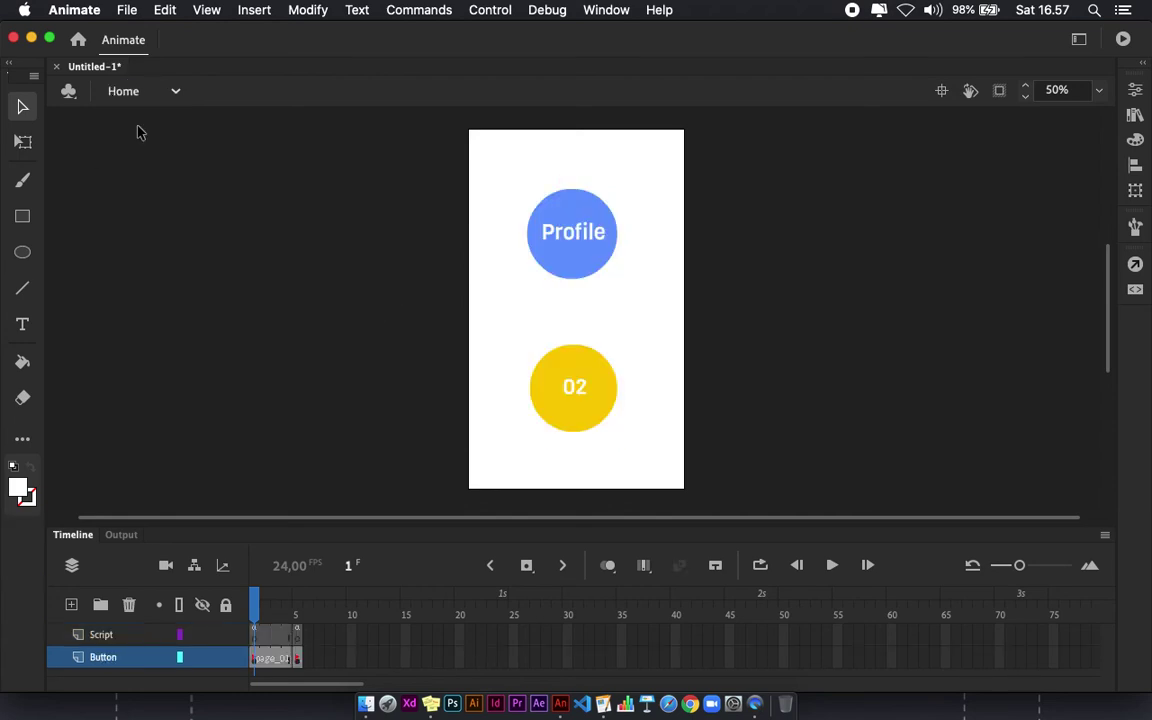
pyautogui.moveTo(584, 228); pyautogui.dragTo(576, 281)
pyautogui.moveTo(586, 386); pyautogui.dragTo(530, 416)
pyautogui.moveTo(600, 308); pyautogui.dragTo(645, 434)
pyautogui.click(559, 348)
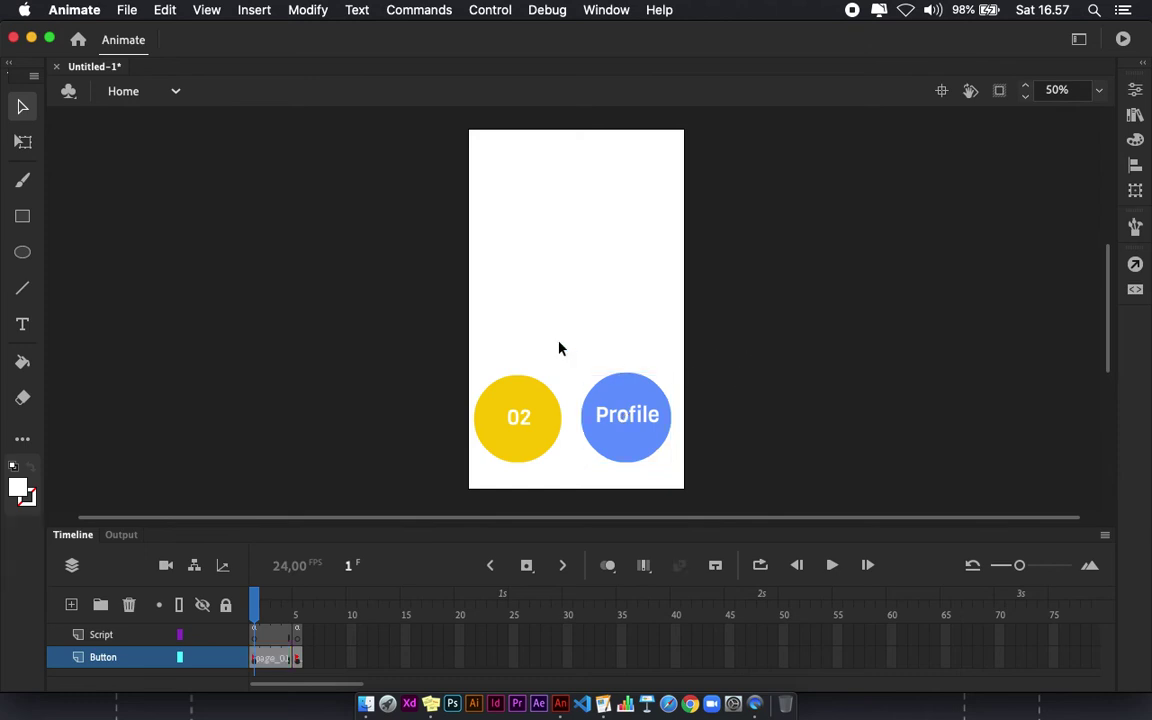
# Add the text "INI ADALAH HALAMAN HOME" in a box in the upper part of the Home scene's stage
pyautogui.click(23, 327)
pyautogui.moveTo(512, 174); pyautogui.dragTo(648, 251)
pyautogui.write('INI ADALAH ')
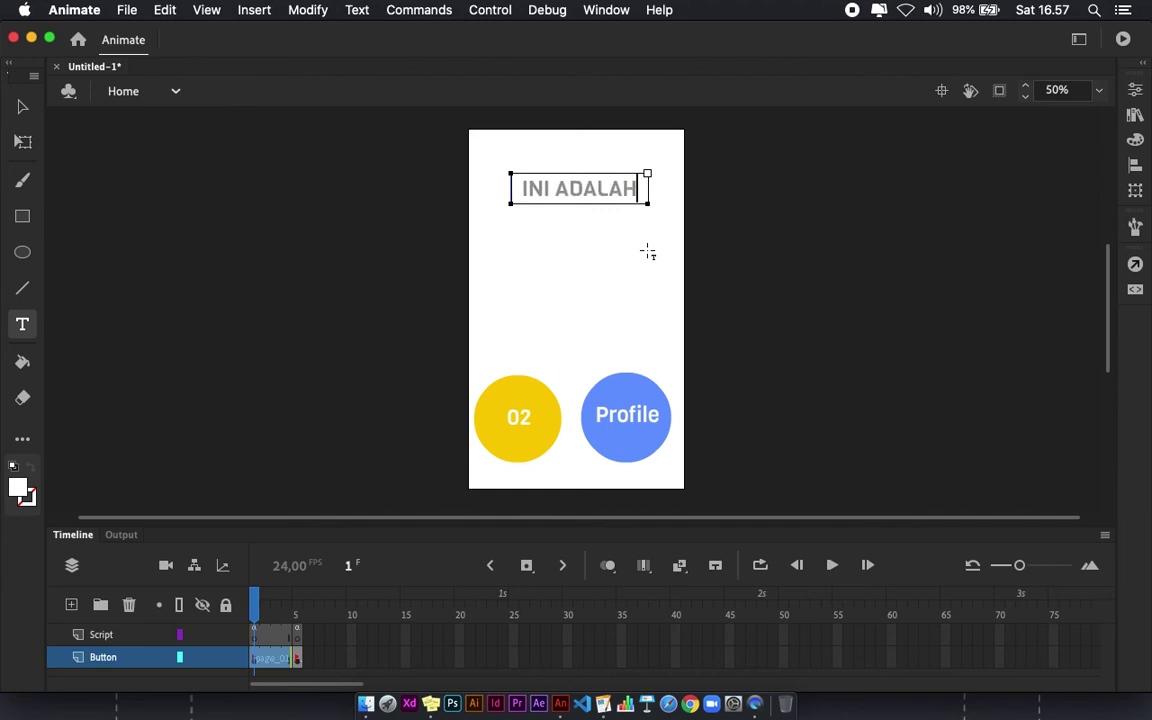
pyautogui.write('HALAMAN')
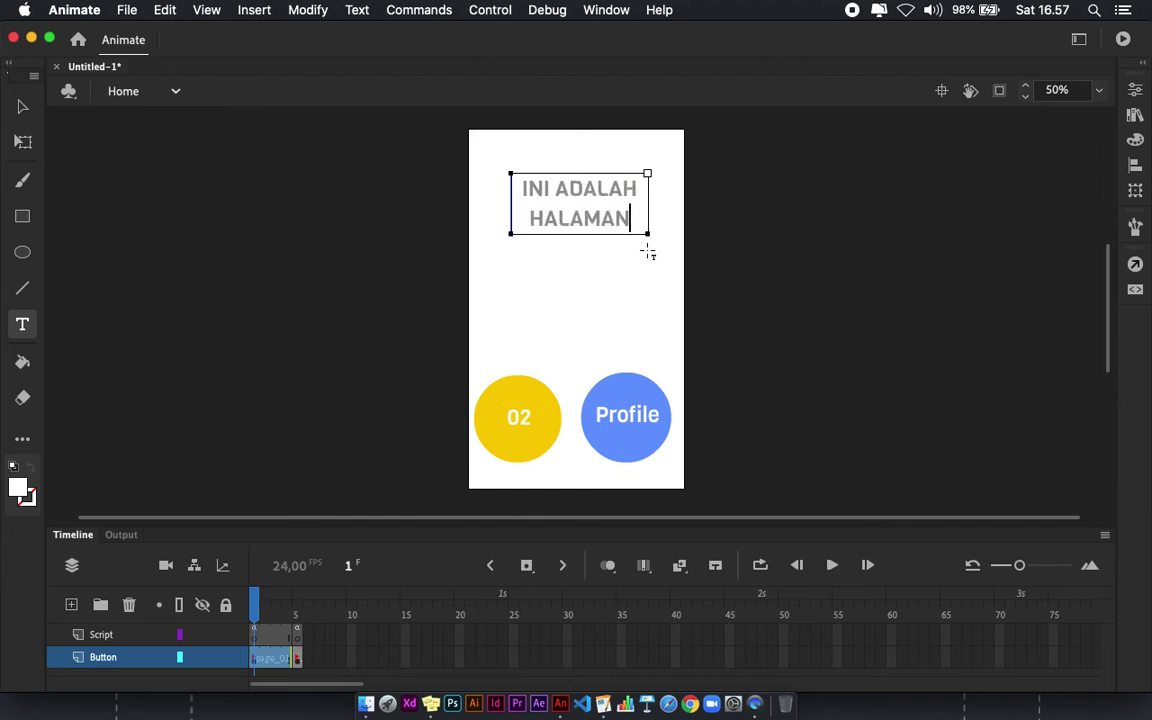
pyautogui.write(' HOME')
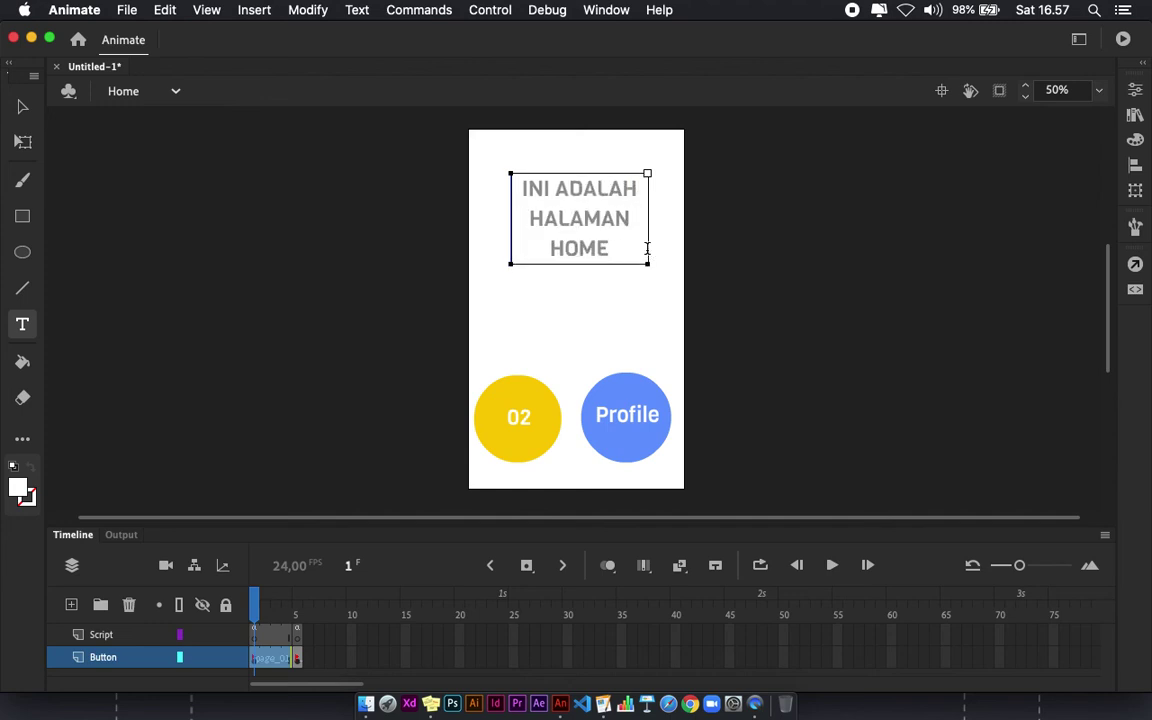
# Change the colour of the "INI ADALAH HALAMAN HOME" text in the Home scene to dark grey
pyautogui.click(22, 106)
pyautogui.click(492, 251)
pyautogui.click(591, 242)
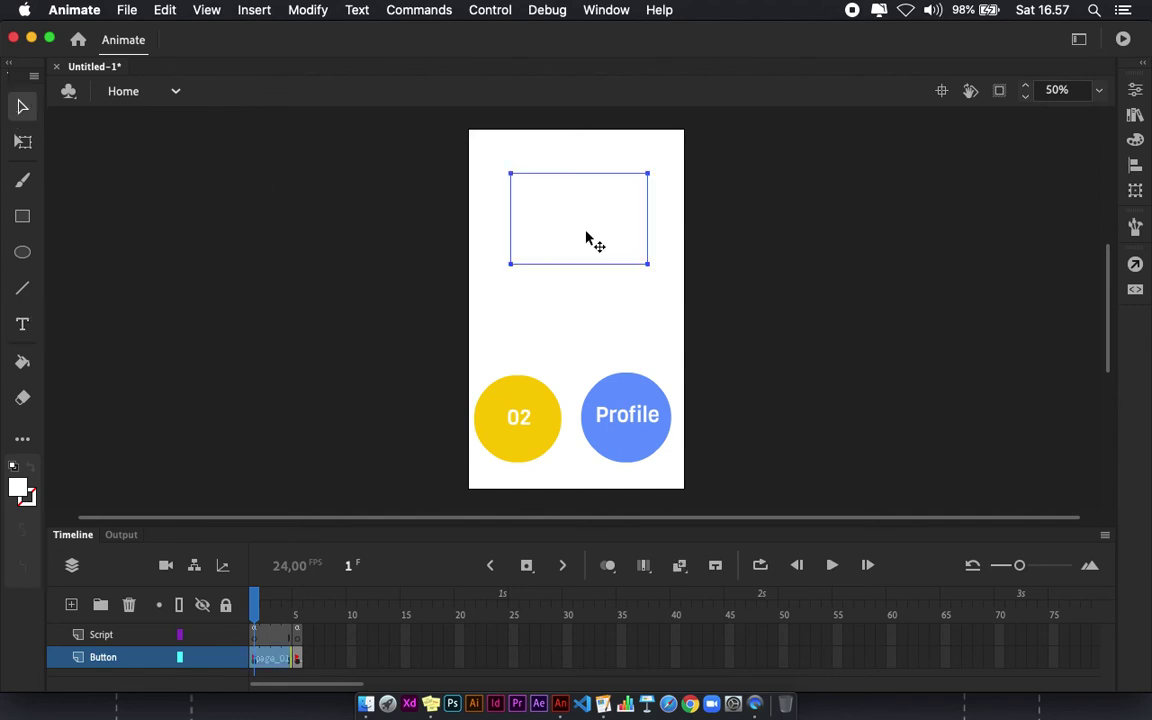
pyautogui.click(20, 490)
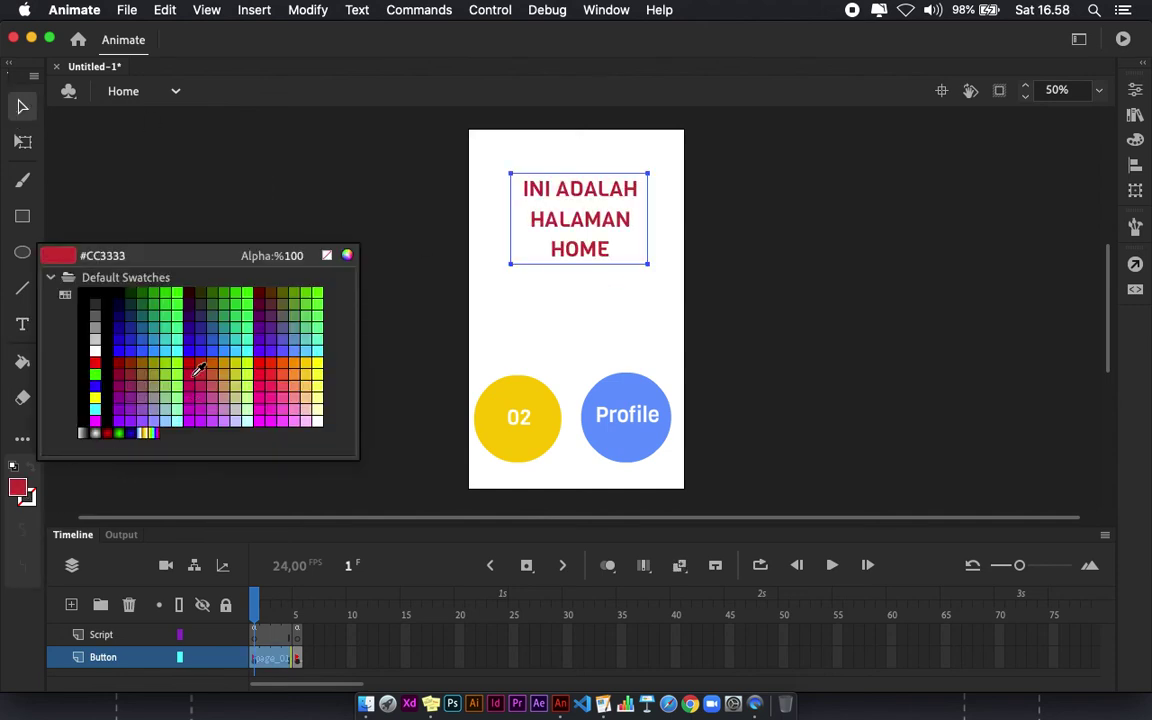
pyautogui.click(95, 304)
pyautogui.click(310, 189)
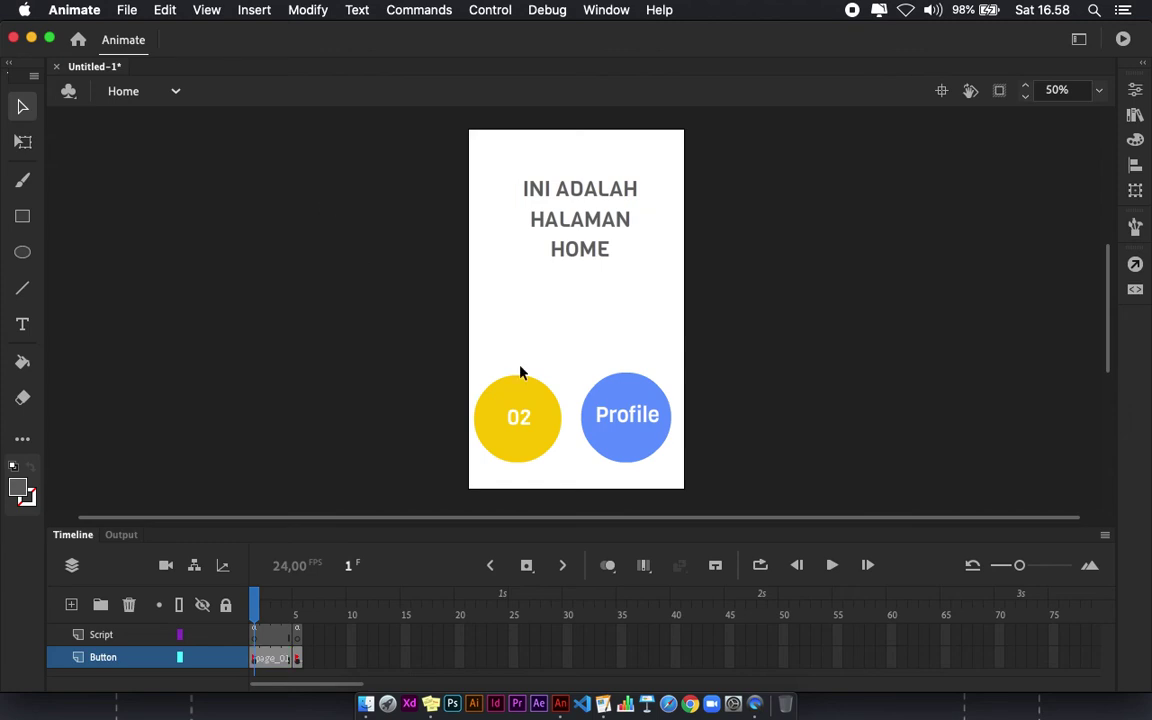
# Give the blue Profile button in the Home scene the instance name Btn_Profile
pyautogui.click(123, 92)
pyautogui.click(128, 154)
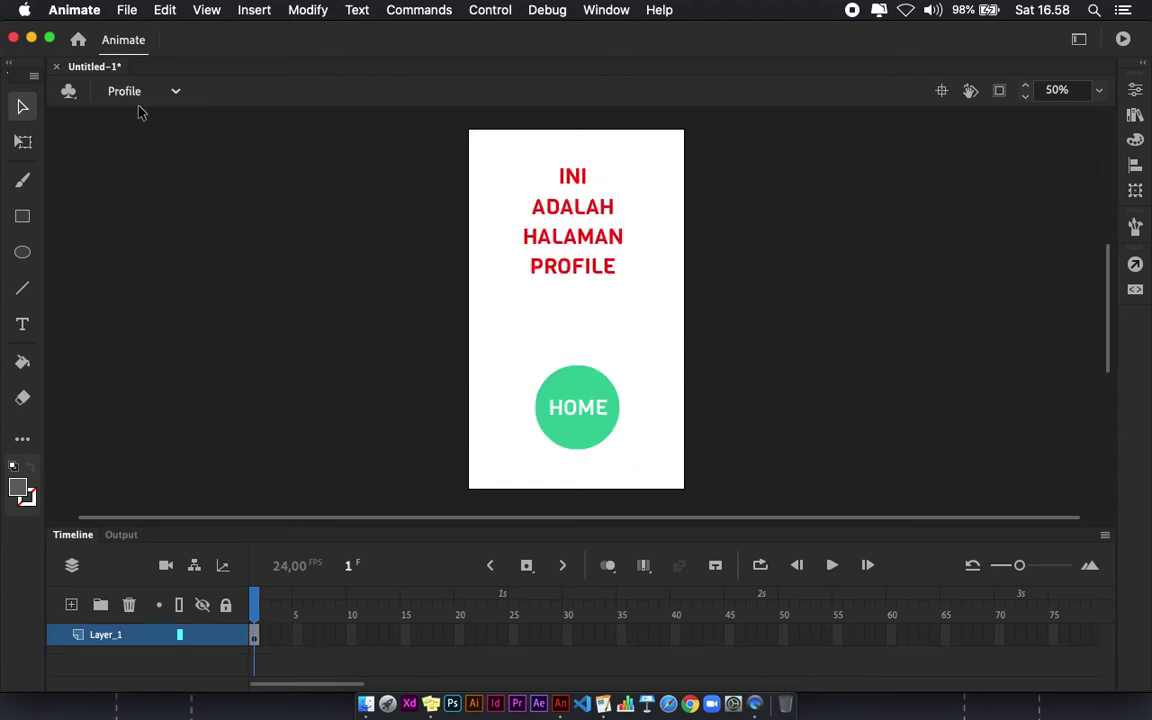
pyautogui.click(127, 93)
pyautogui.click(129, 126)
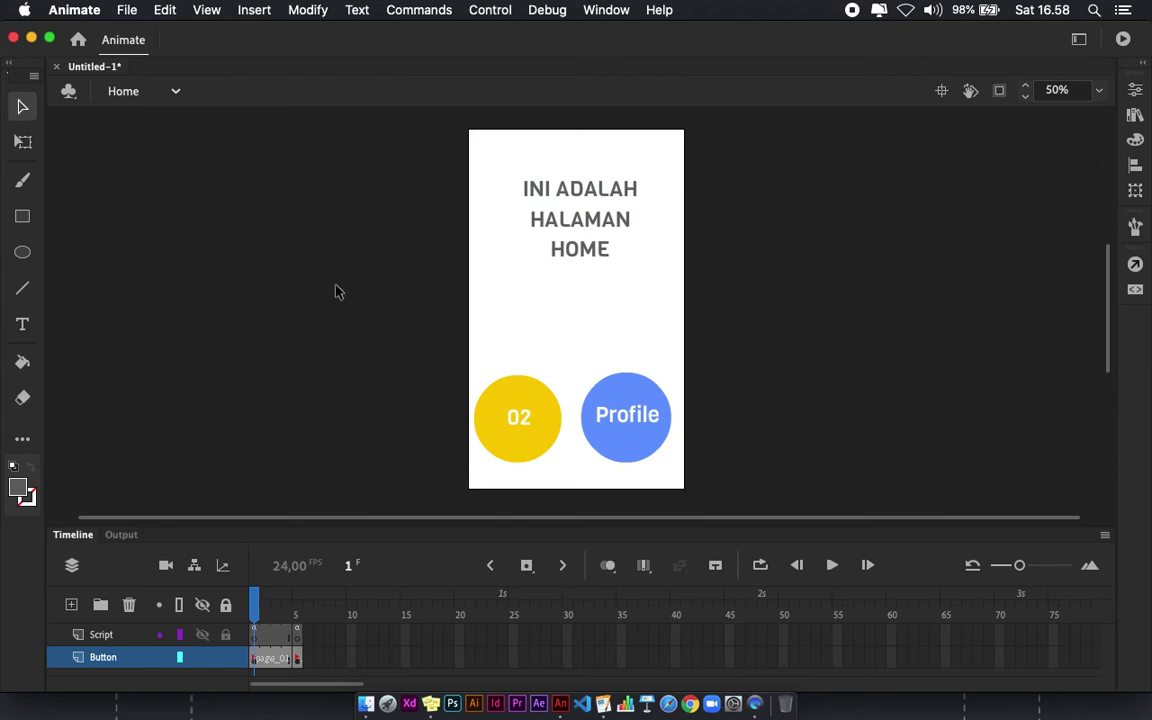
pyautogui.click(664, 440)
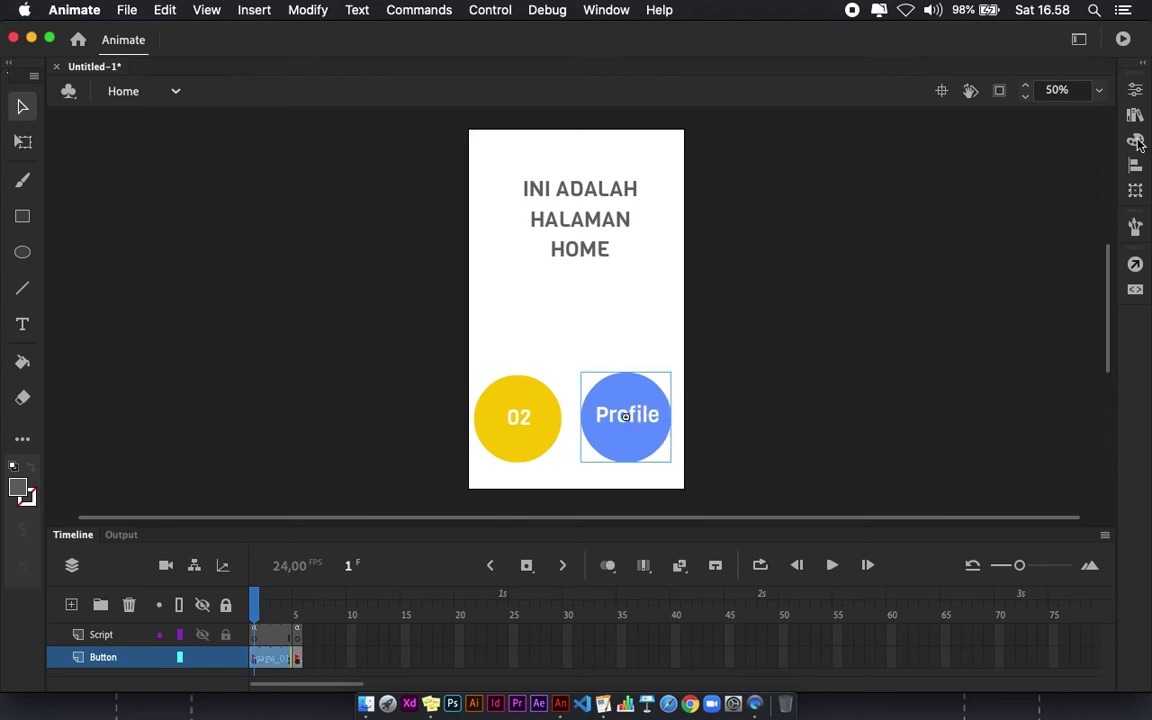
pyautogui.click(1134, 91)
pyautogui.click(970, 186)
pyautogui.write('Btn_Profile')
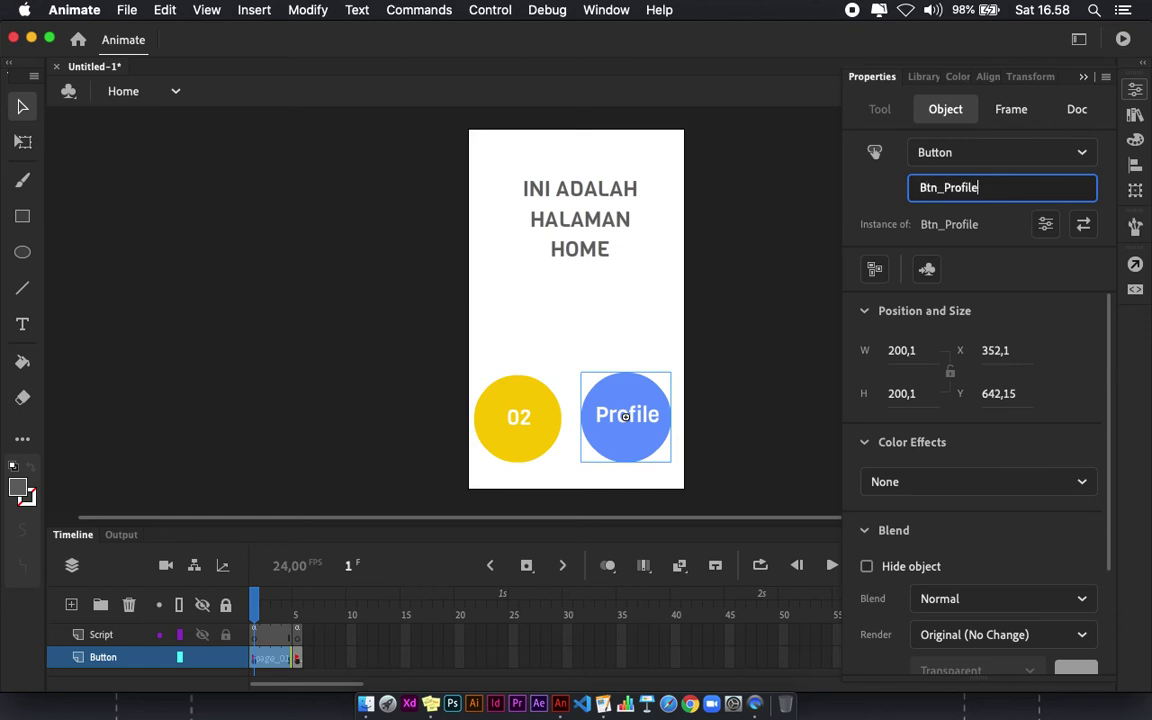
pyautogui.click(625, 416)
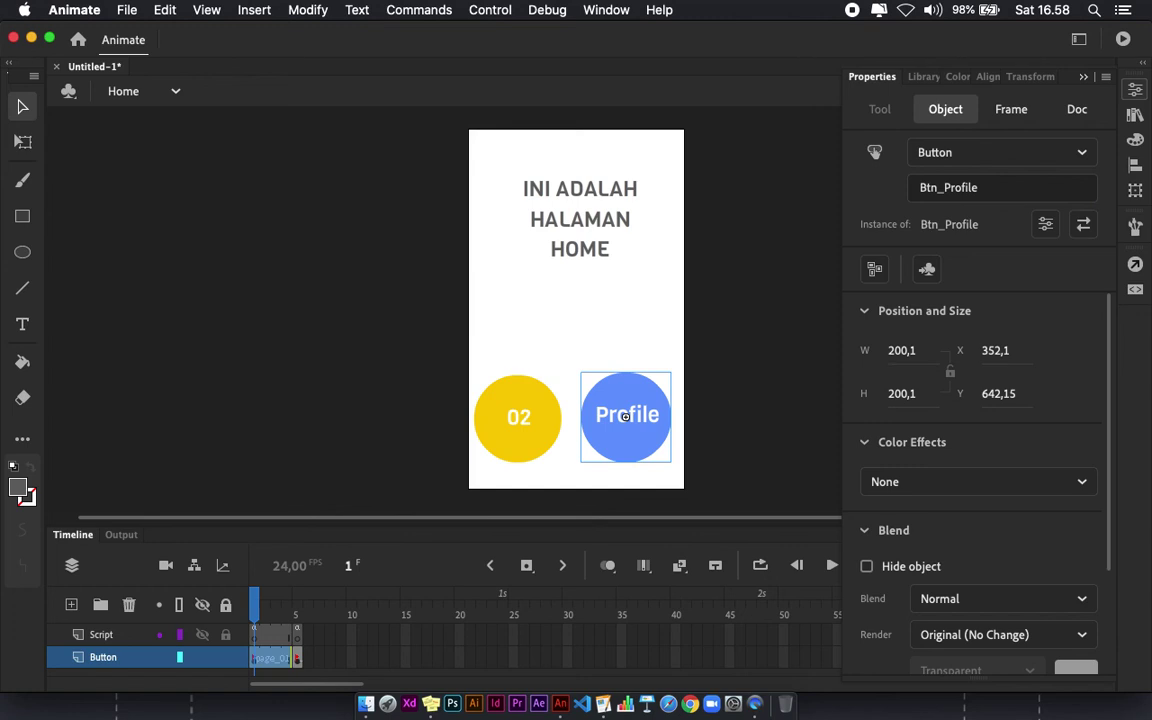
# Give the green HOME button in the Profile scene the instance name Btn_Home
pyautogui.click(112, 91)
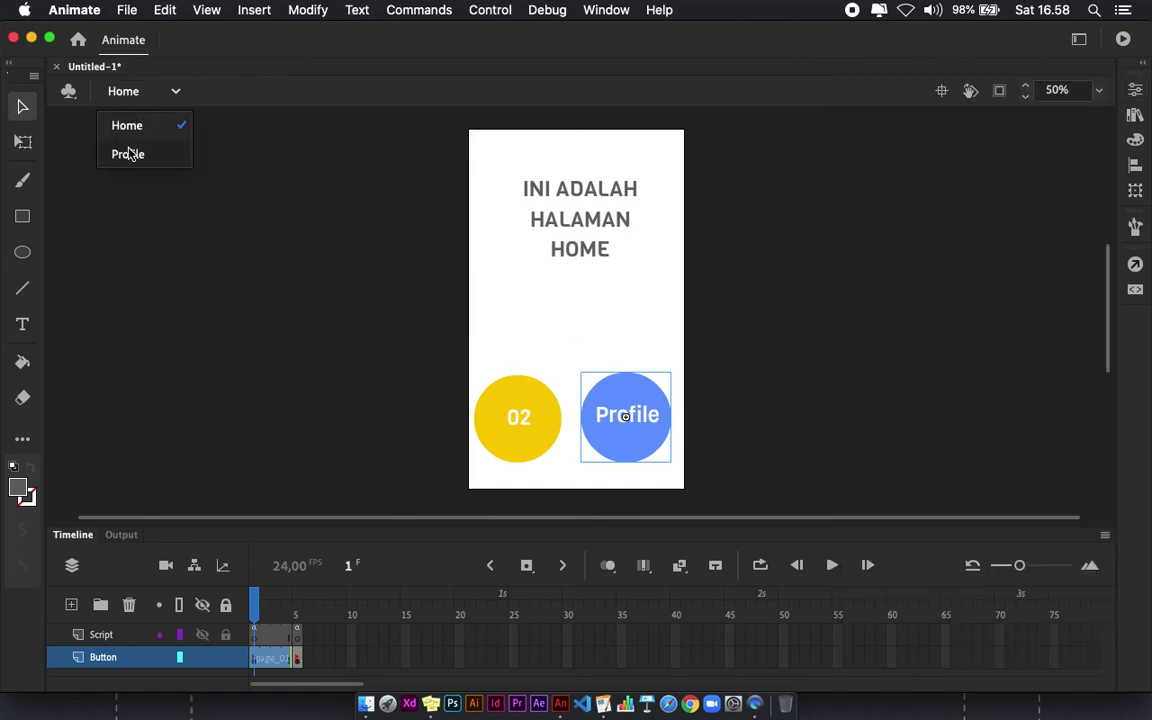
pyautogui.click(128, 154)
pyautogui.click(1135, 89)
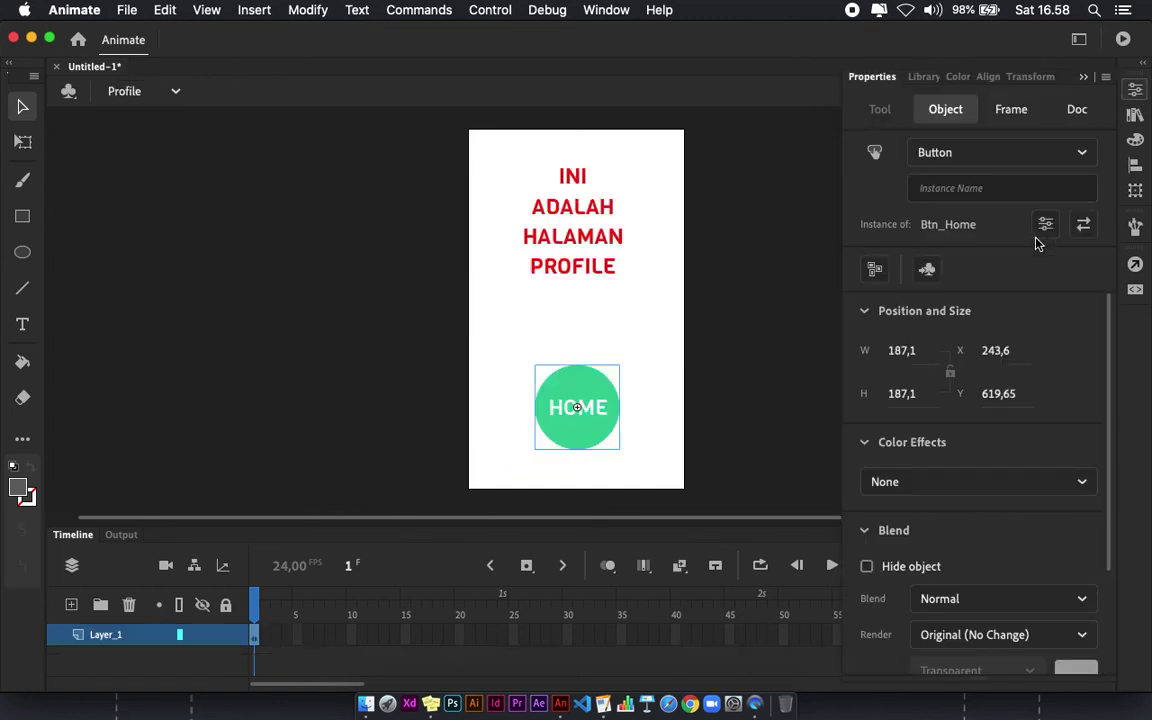
pyautogui.click(965, 189)
pyautogui.write('Btn_')
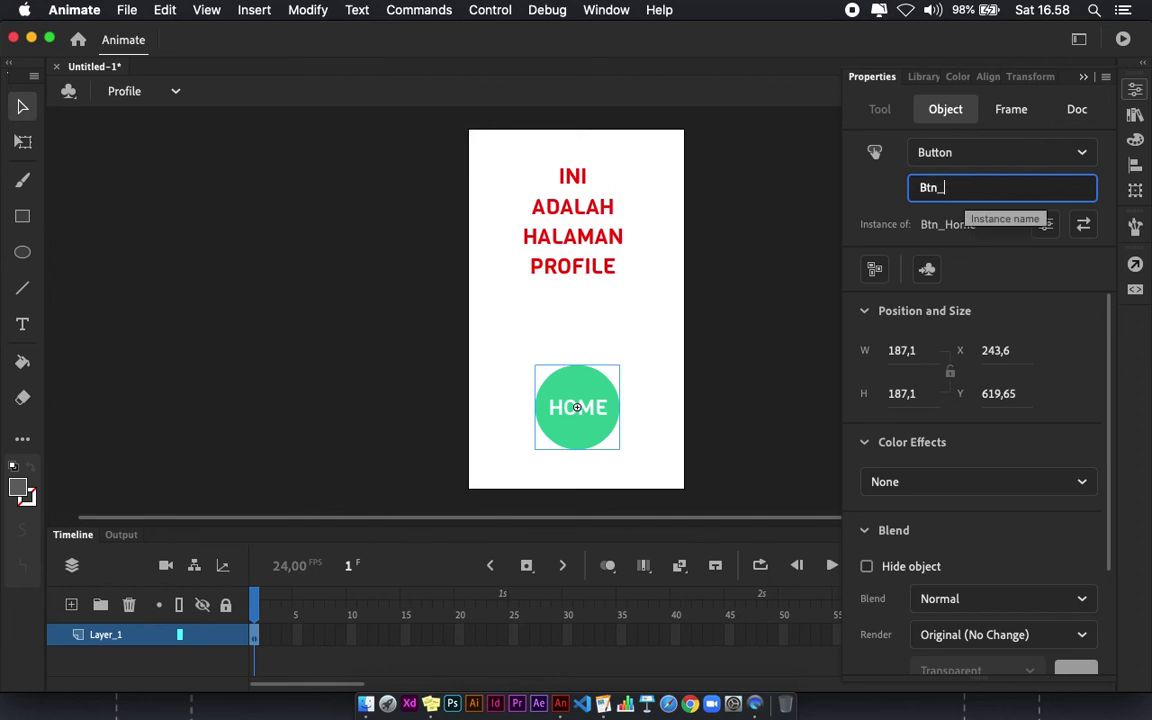
pyautogui.write('Home')
pyautogui.press('Return')
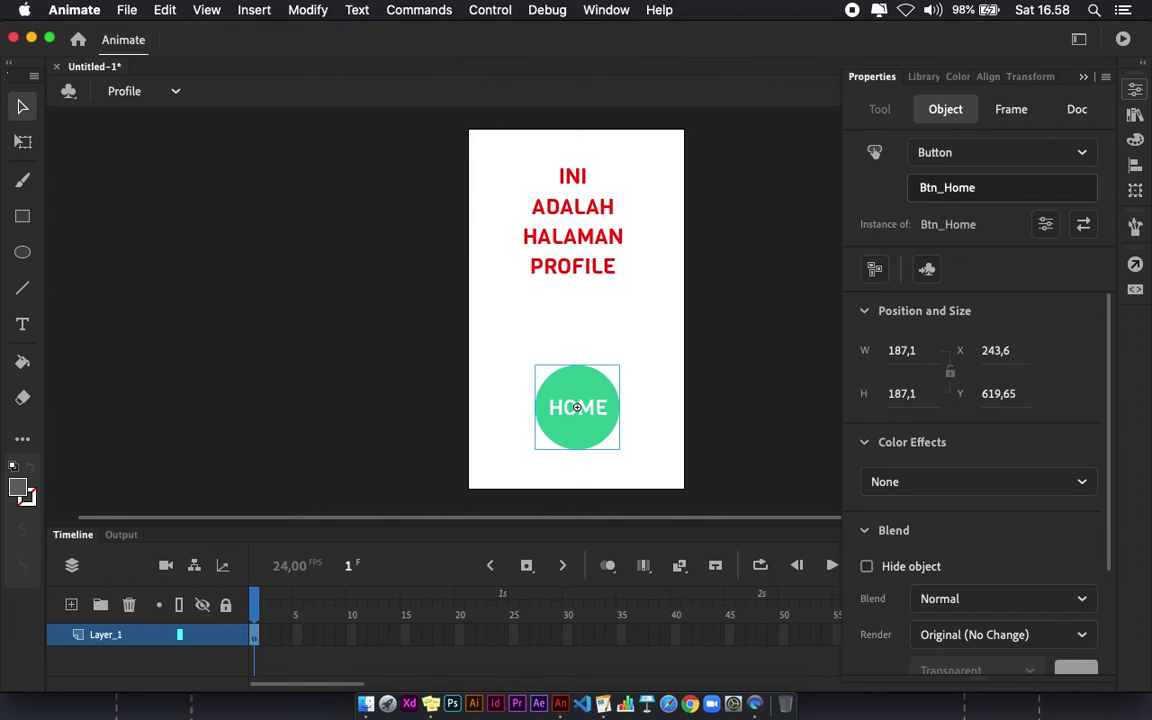
pyautogui.click(778, 330)
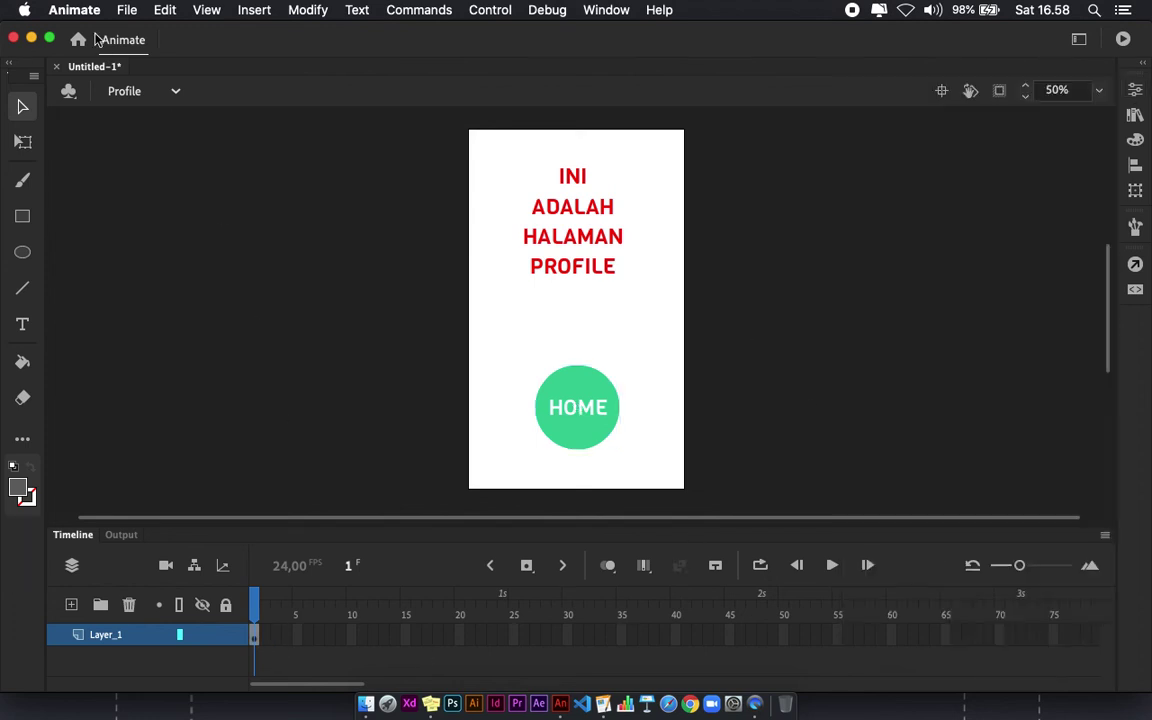
# In the Home scene's frame 1 script, duplicate the Btn_02 listener and its GoToLabel02 function below the existing code
pyautogui.click(124, 91)
pyautogui.click(127, 125)
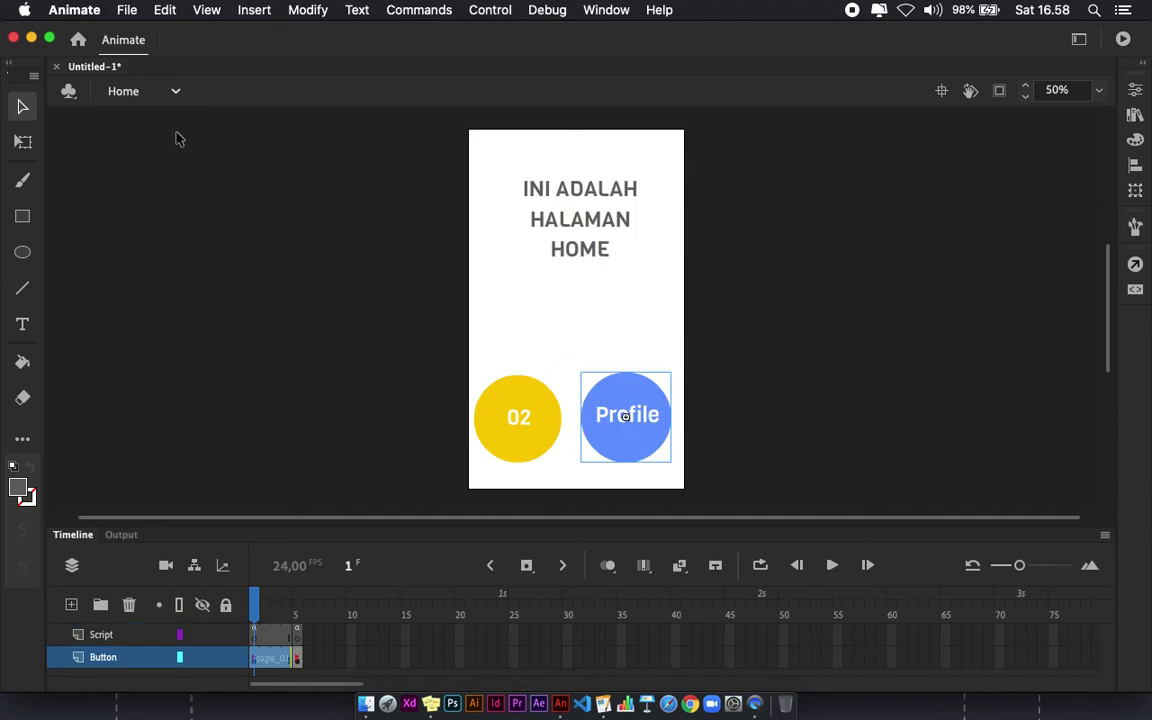
pyautogui.click(424, 329)
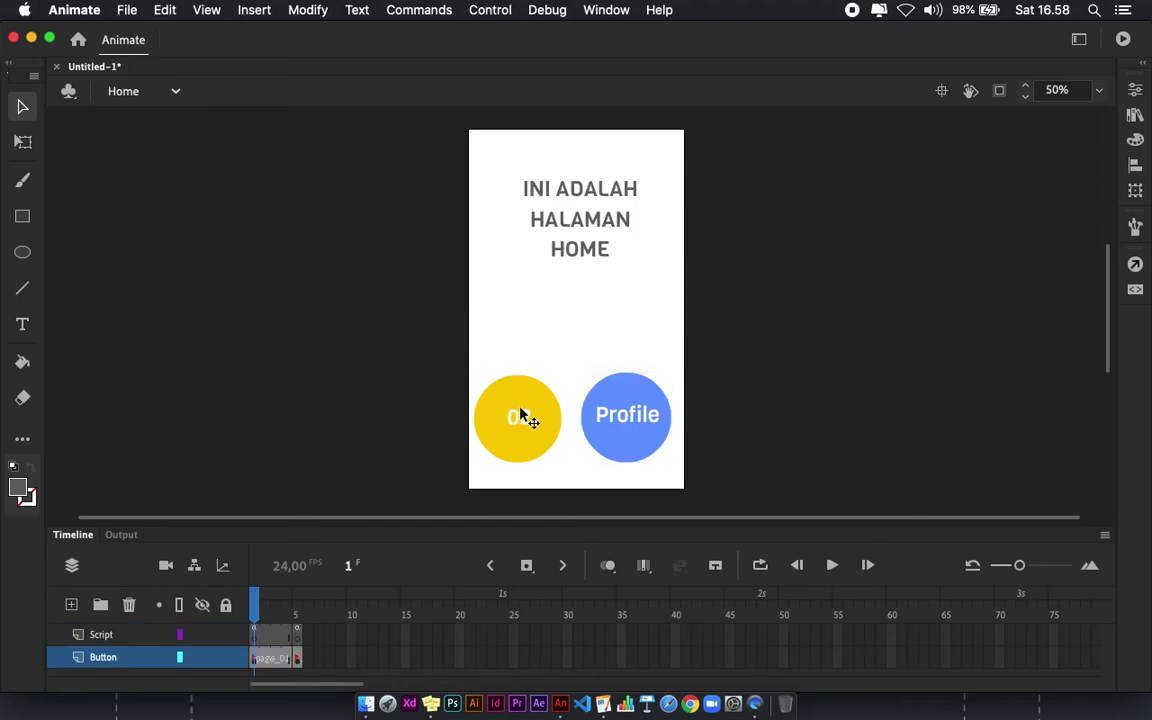
pyautogui.click(255, 636)
pyautogui.hotkey('alt', 'F9')
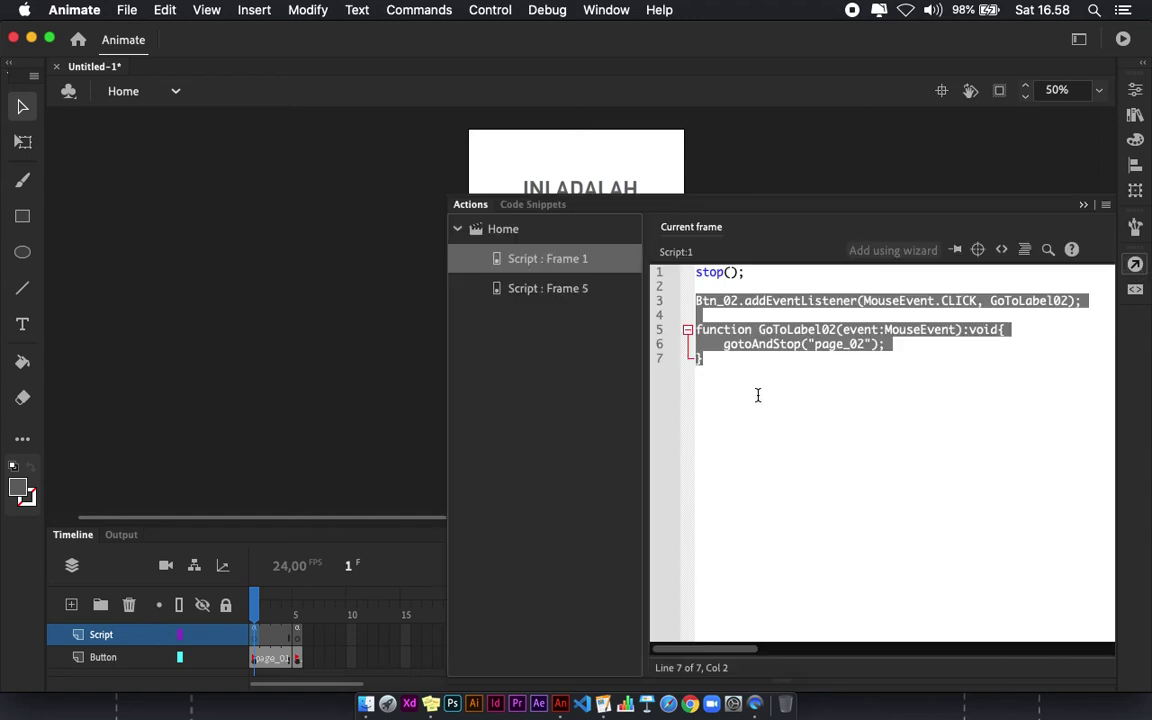
pyautogui.moveTo(756, 360); pyautogui.dragTo(690, 310)
pyautogui.press('cmd+c')
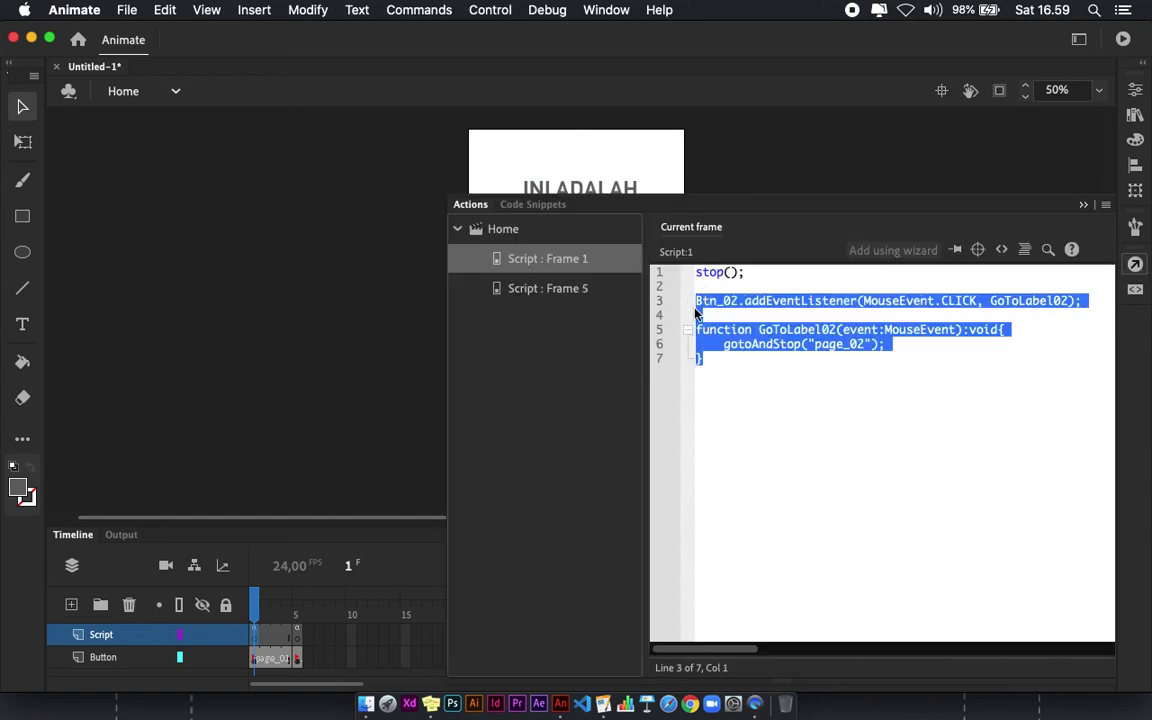
pyautogui.click(743, 370)
pyautogui.press('Return')
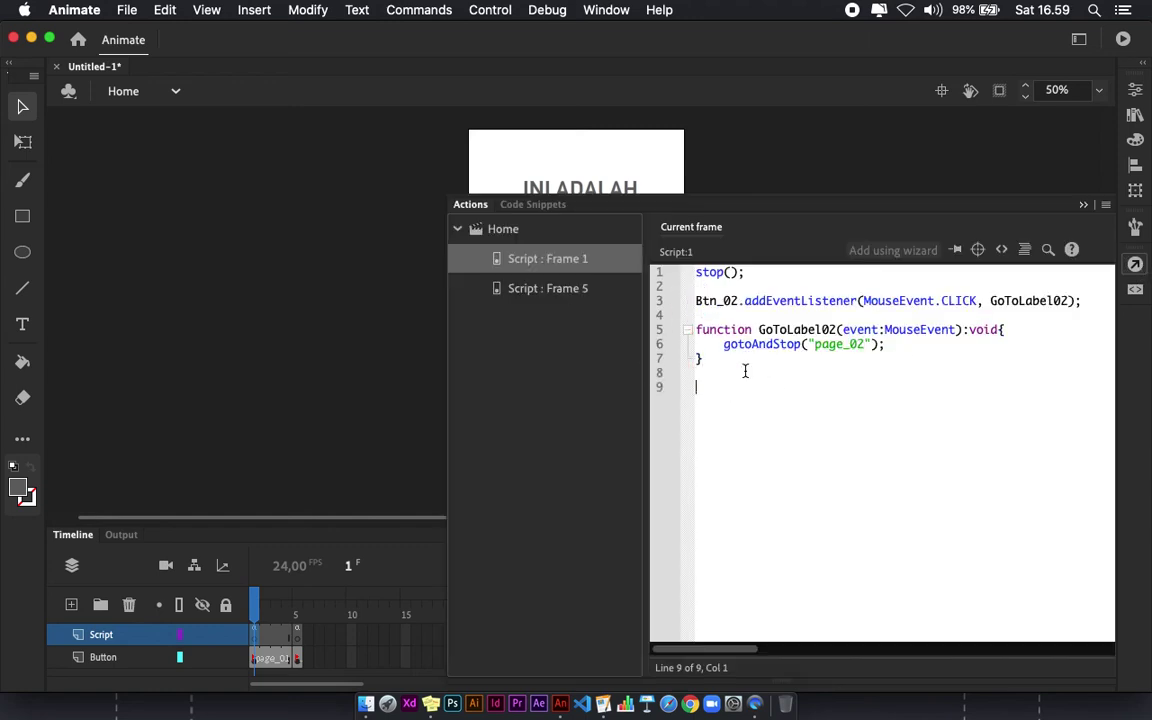
pyautogui.press('cmd+v')
# Change the copied listener so Btn_Profile calls GoToSceneProfile on MouseEvent.CLICK
pyautogui.click(746, 392)
pyautogui.click(745, 387)
pyautogui.press('BackSpace')
pyautogui.press('BackSpace')
pyautogui.write('Profile')
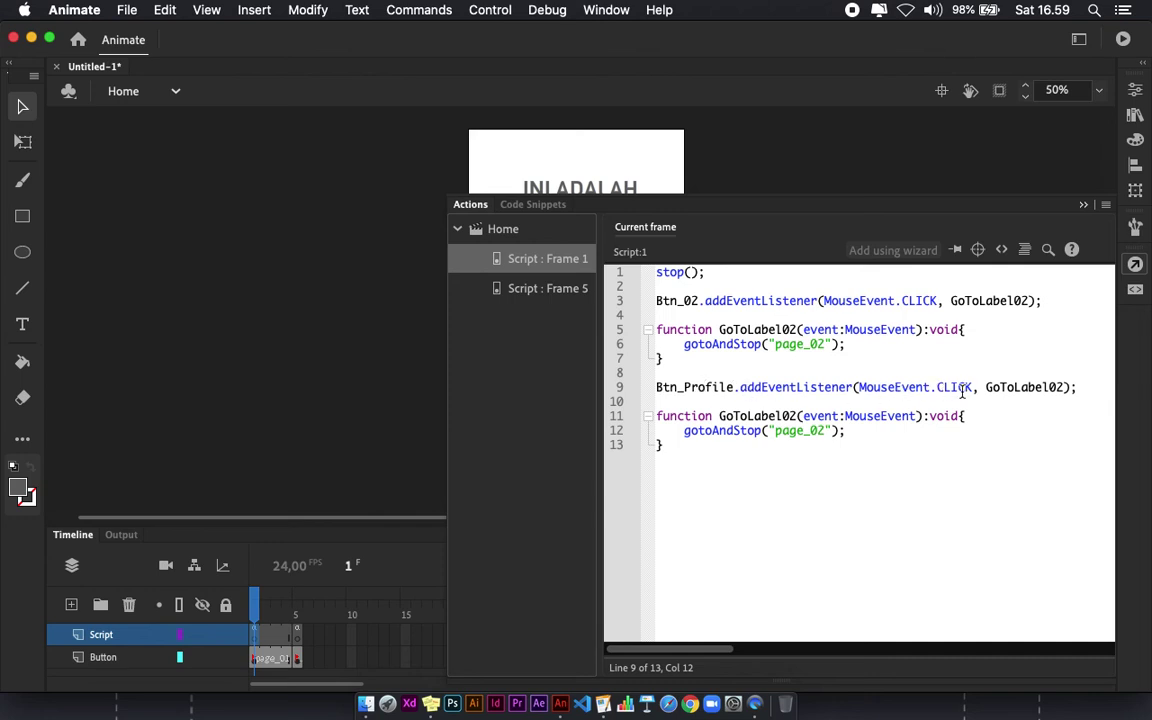
pyautogui.click(1064, 387)
pyautogui.press('BackSpace')
pyautogui.press('BackSpace')
pyautogui.press('BackSpace')
pyautogui.press('BackSpace')
pyautogui.press('BackSpace')
pyautogui.press('BackSpace')
pyautogui.press('BackSpace')
pyautogui.write('SceneProfile')
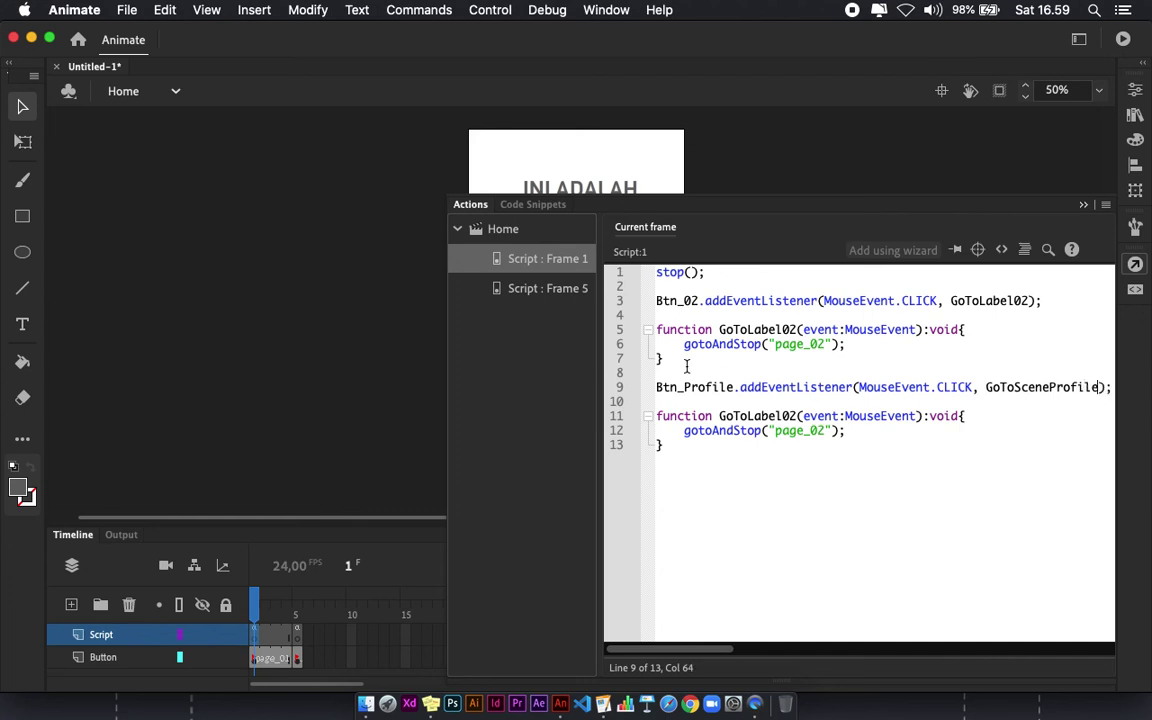
# Rename the copied function to GoToSceneProfile and remove the "page_02" argument from its gotoAndStop call
pyautogui.moveTo(796, 416); pyautogui.dragTo(748, 416)
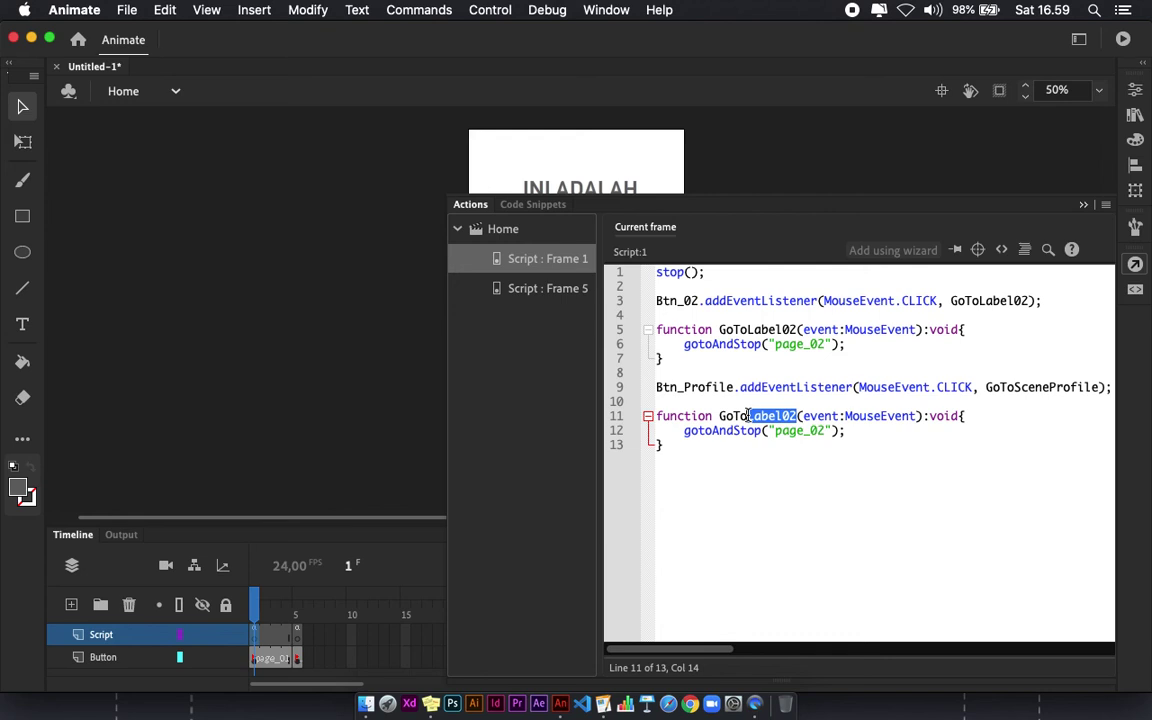
pyautogui.write('SceneProfile')
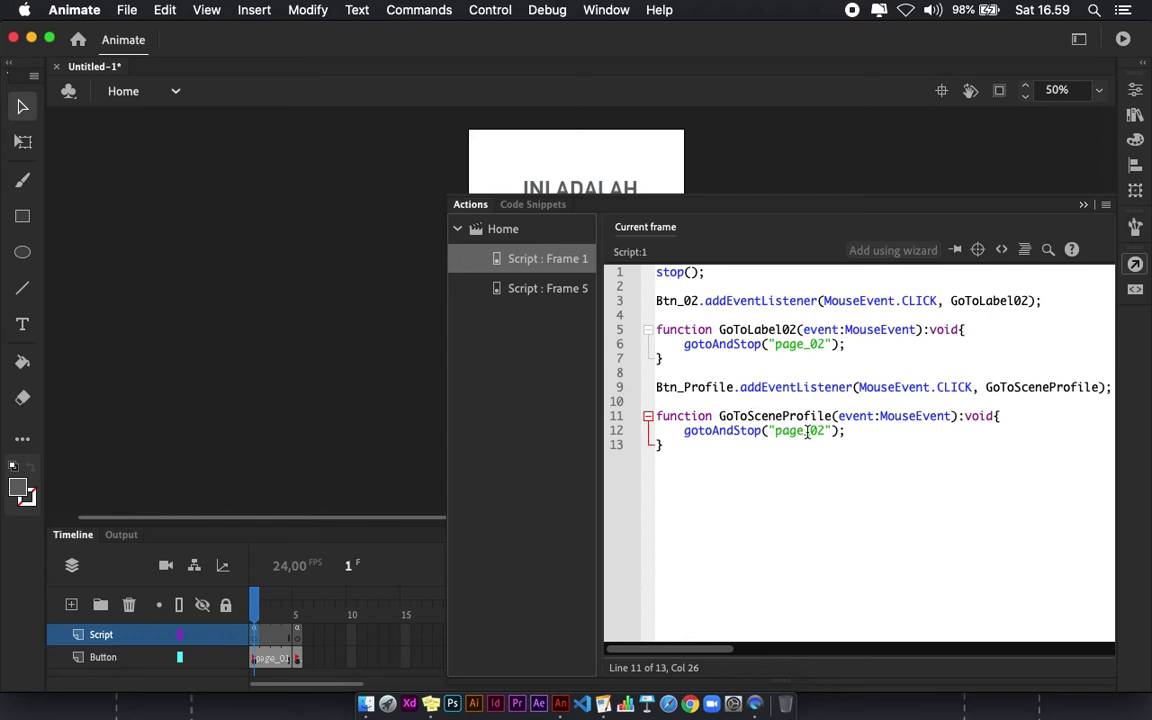
pyautogui.moveTo(830, 431); pyautogui.dragTo(768, 432)
pyautogui.press('BackSpace')
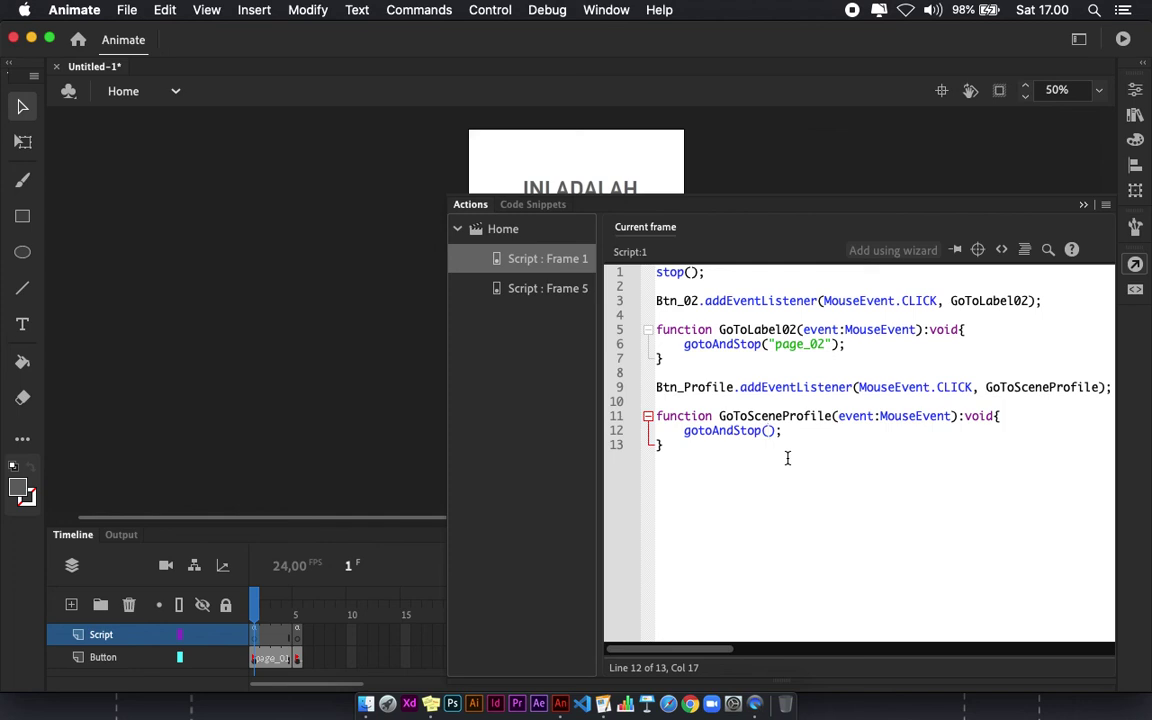
pyautogui.write('fran')
pyautogui.press('BackSpace')
pyautogui.write('me,')
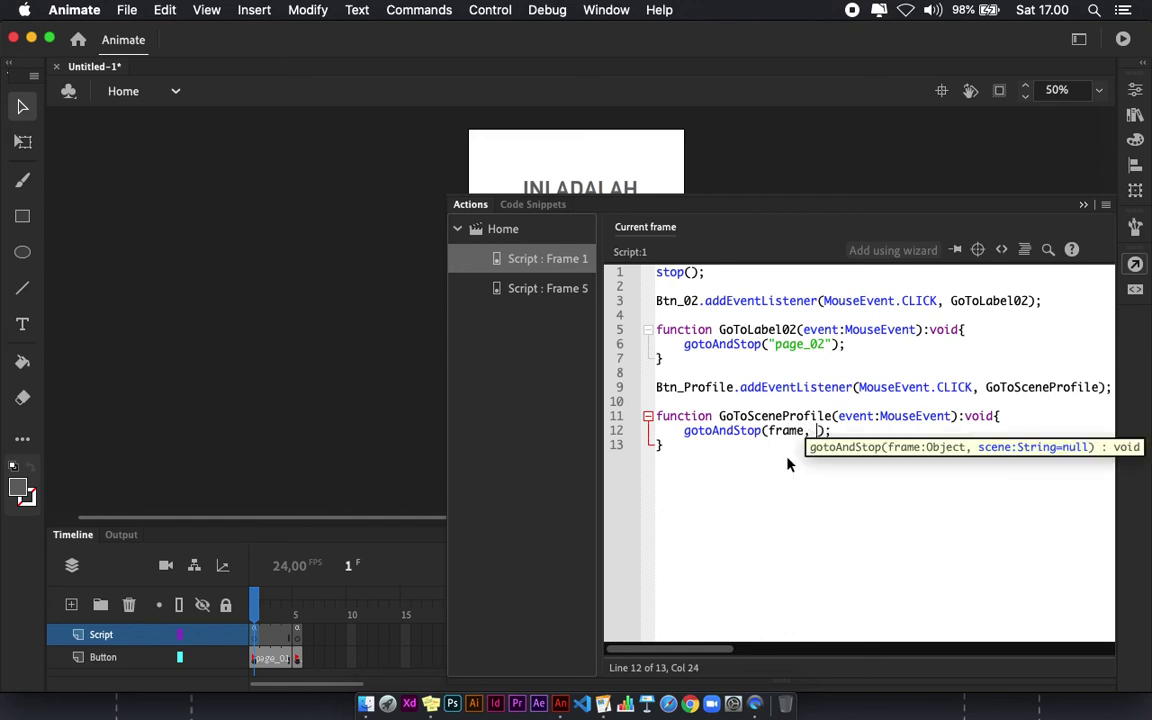
pyautogui.write(' nama scene')
pyautogui.press('BackSpace')
pyautogui.press('BackSpace')
pyautogui.press('BackSpace')
pyautogui.press('BackSpace')
pyautogui.press('BackSpace')
pyautogui.press('BackSpace')
pyautogui.press('BackSpace')
pyautogui.press('BackSpace')
pyautogui.press('BackSpace')
pyautogui.press('BackSpace')
pyautogui.press('BackSpace')
pyautogui.press('BackSpace')
# Set the gotoAndStop arguments in GoToSceneProfile to 1, "Profile"
pyautogui.write(', "')
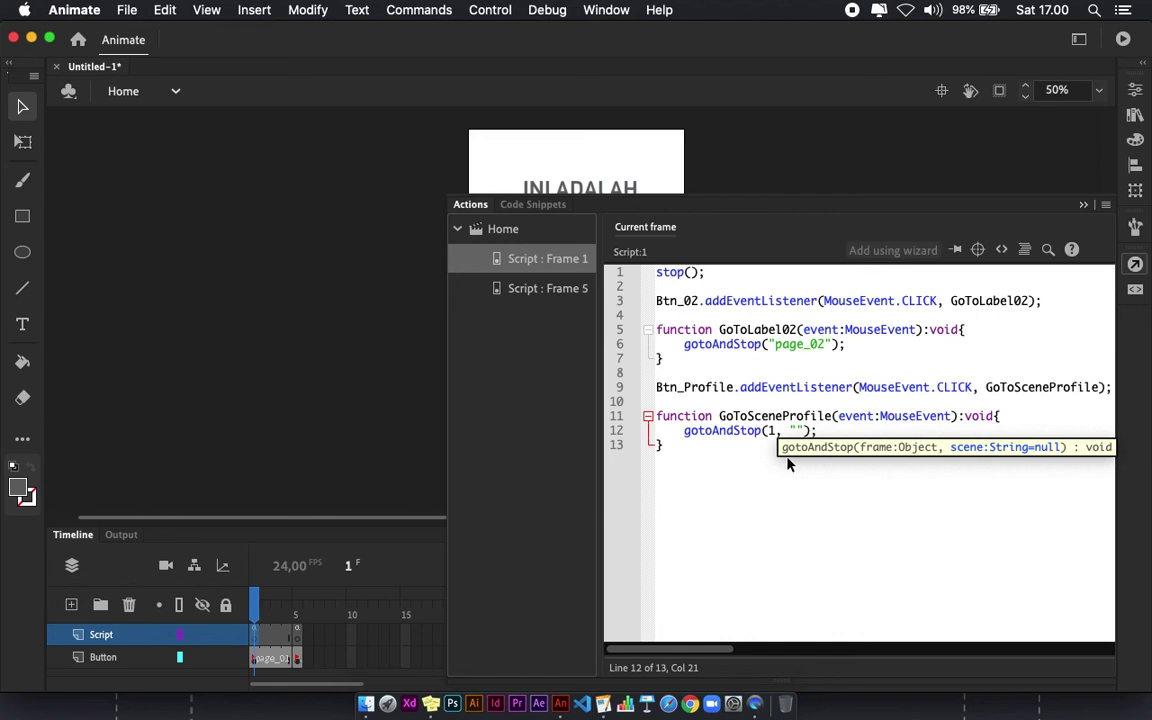
pyautogui.write('Profile')
pyautogui.click(873, 534)
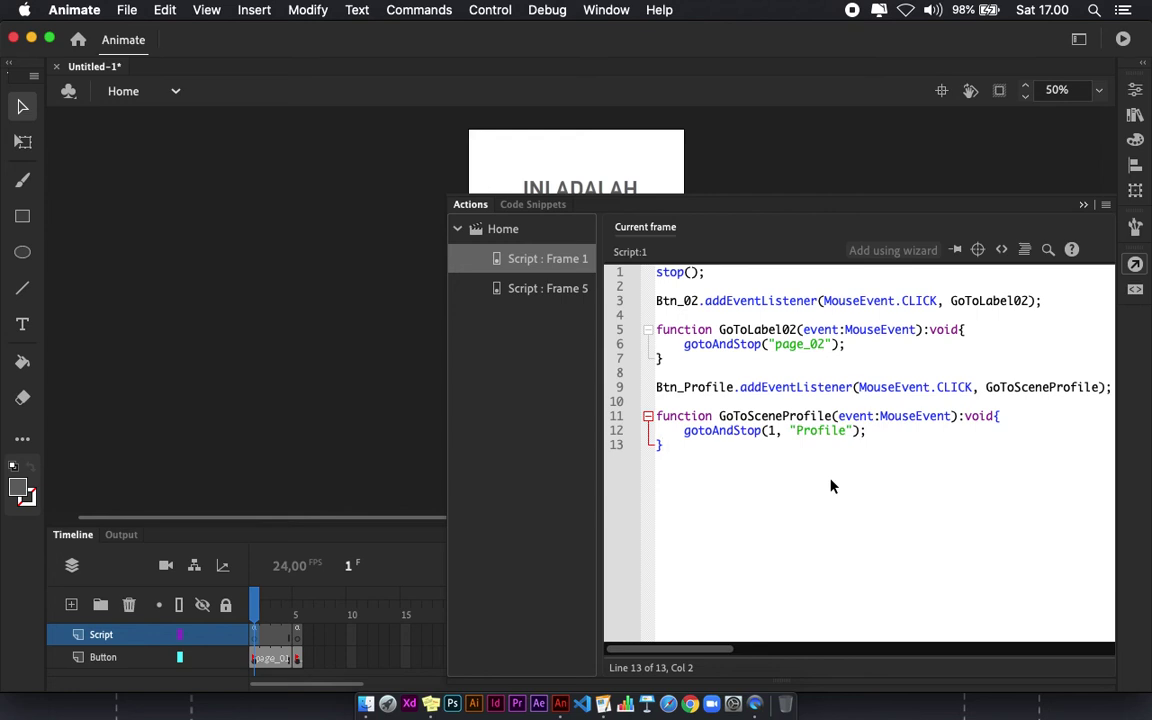
# Test the movie by trying the 02, 01, Profile and HOME buttons, and close the preview
pyautogui.press('super+Return')
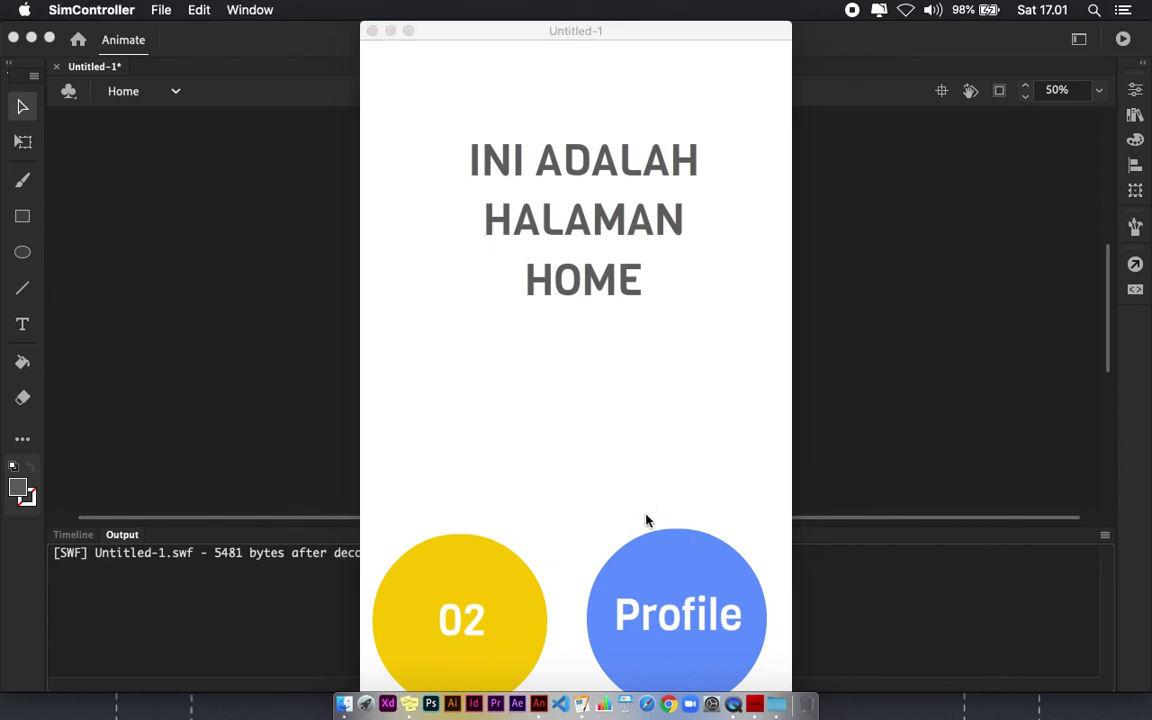
pyautogui.click(475, 600)
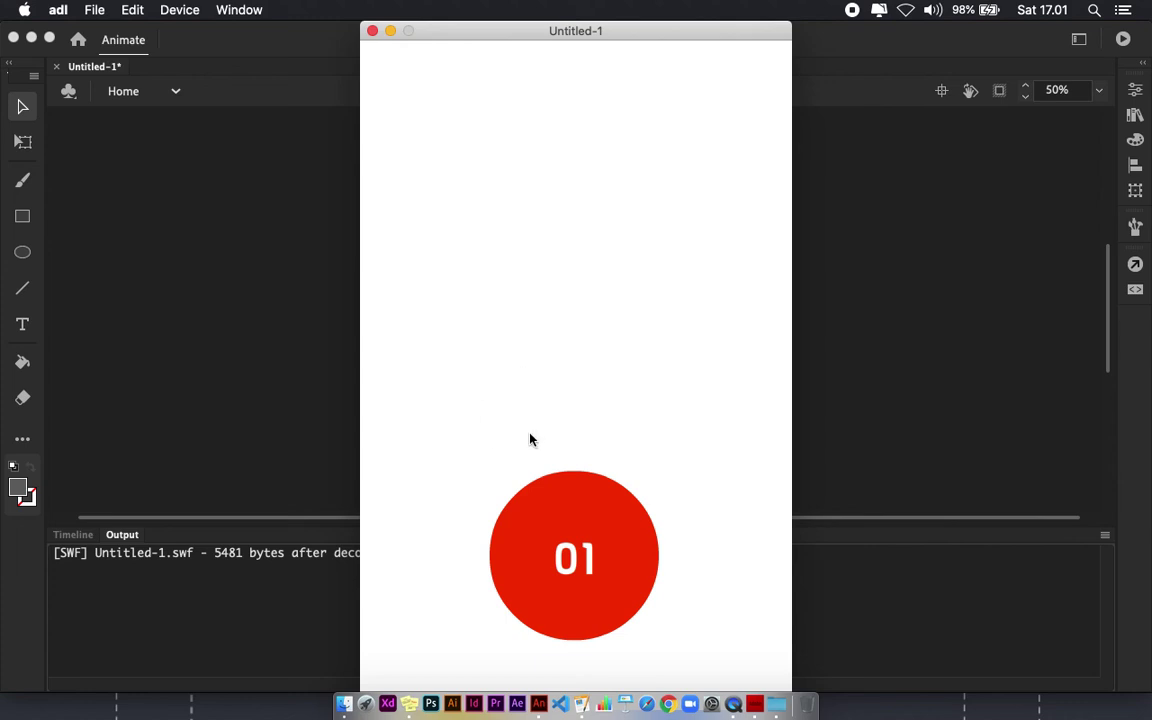
pyautogui.click(601, 558)
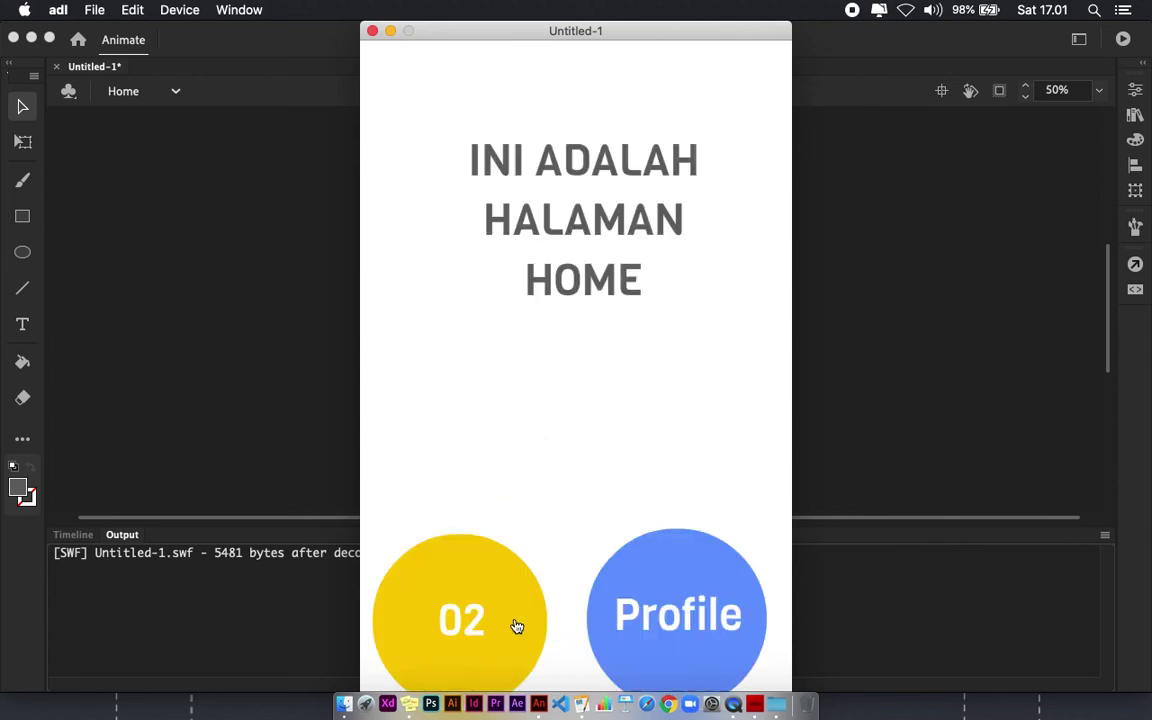
pyautogui.click(672, 619)
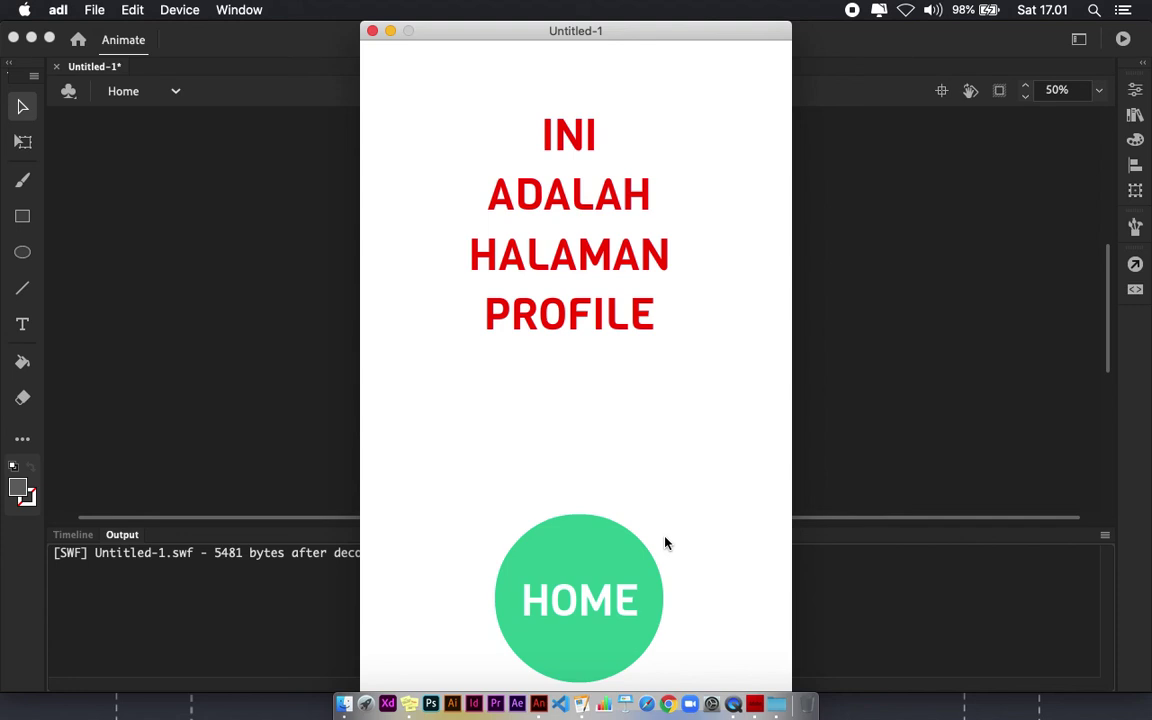
pyautogui.click(578, 587)
pyautogui.click(372, 32)
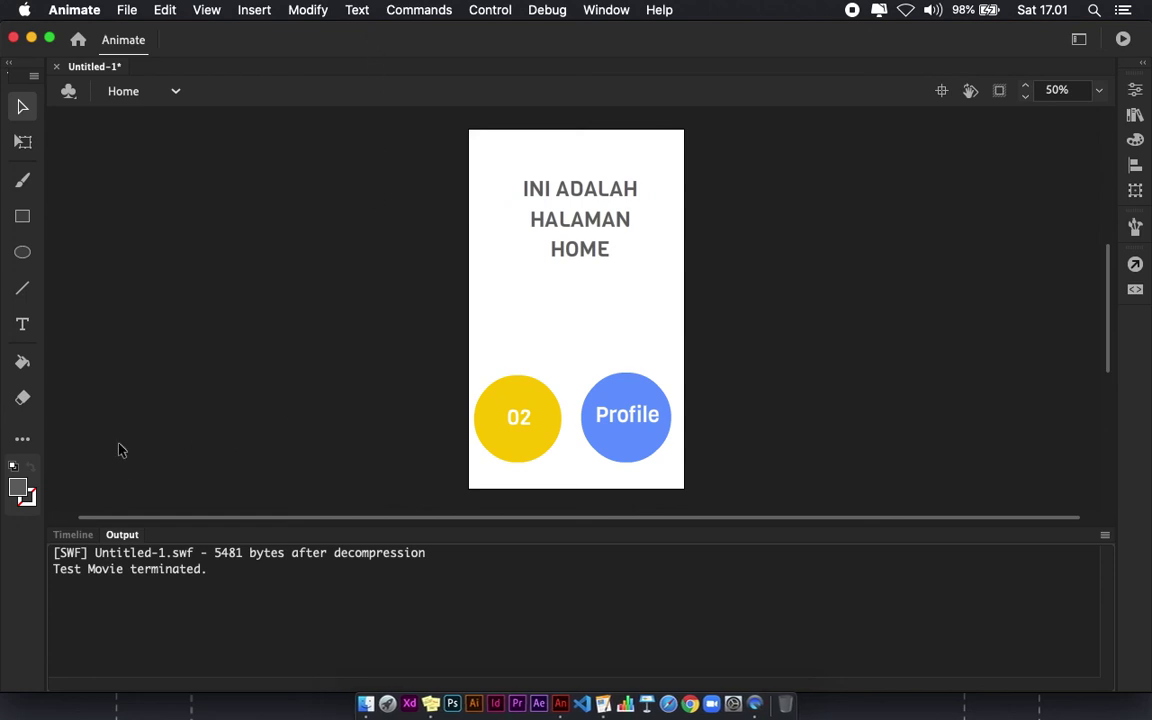
# Paste the Btn_02 listener and function code into the Profile scene's frame 1 script and change the listener's button to Btn_Home
pyautogui.click(117, 90)
pyautogui.click(134, 155)
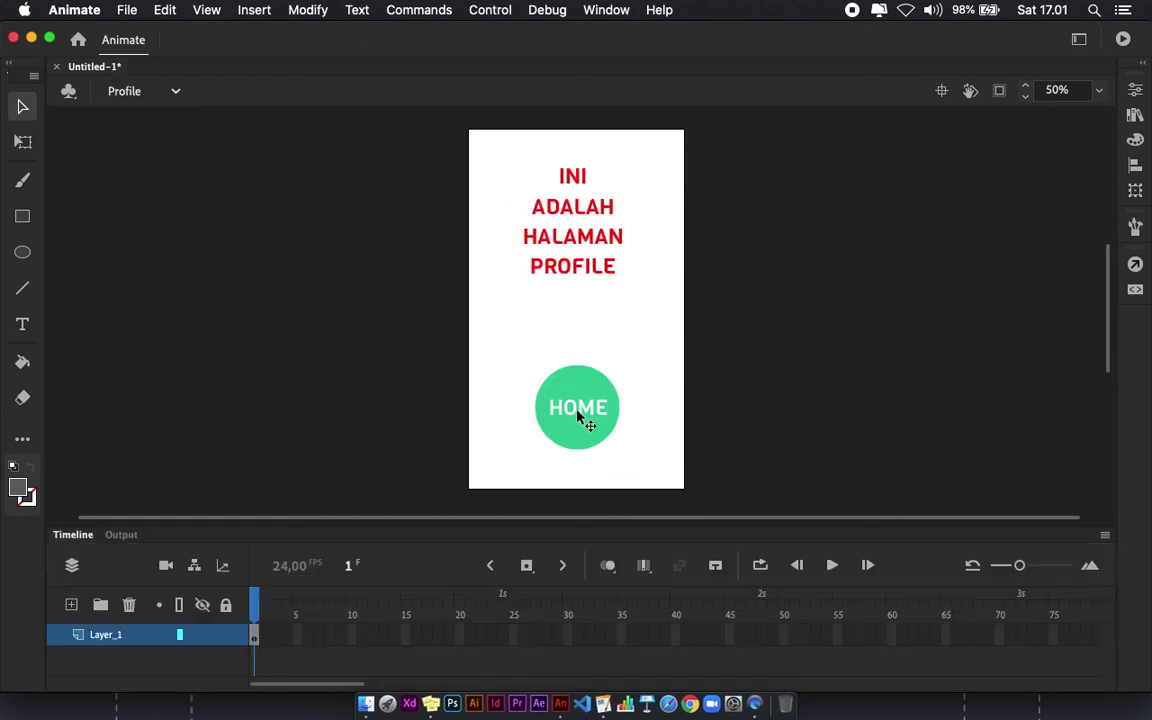
pyautogui.click(577, 407)
pyautogui.click(1135, 264)
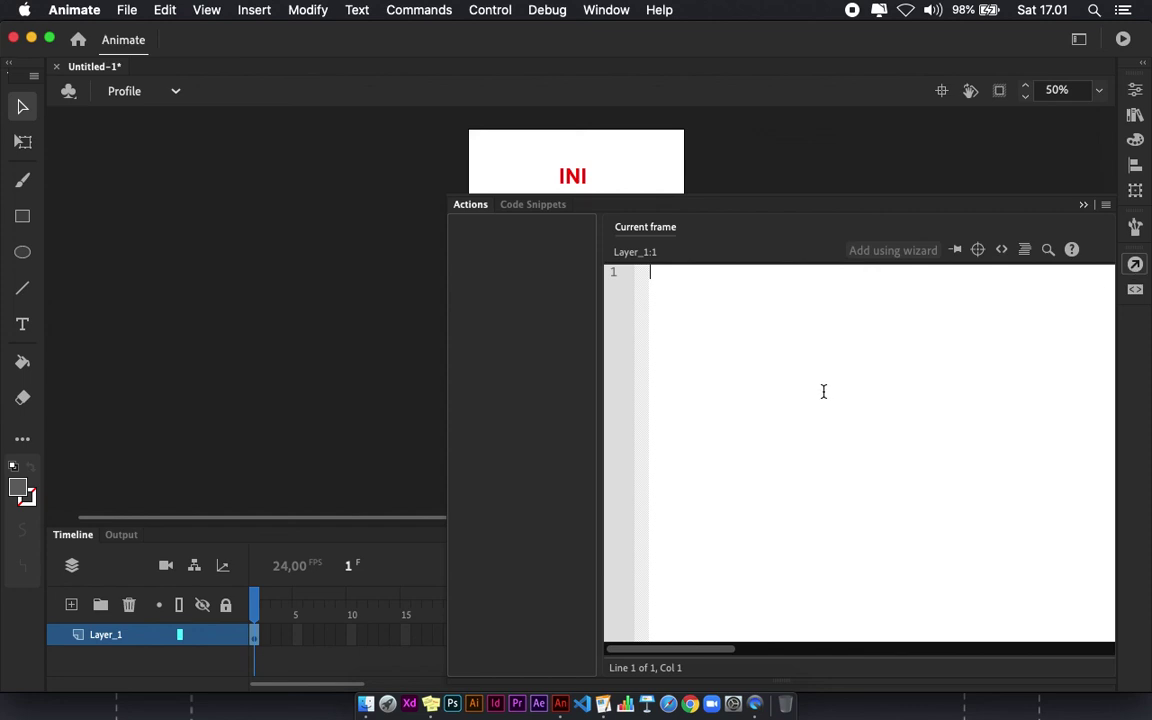
pyautogui.write('Btn_02.addEventListener(MouseEvent.CLICK, GoToLabel02);  function GoToLabel02(event:MouseEvent):void{ \tgotoAndStop("page_02"); }')
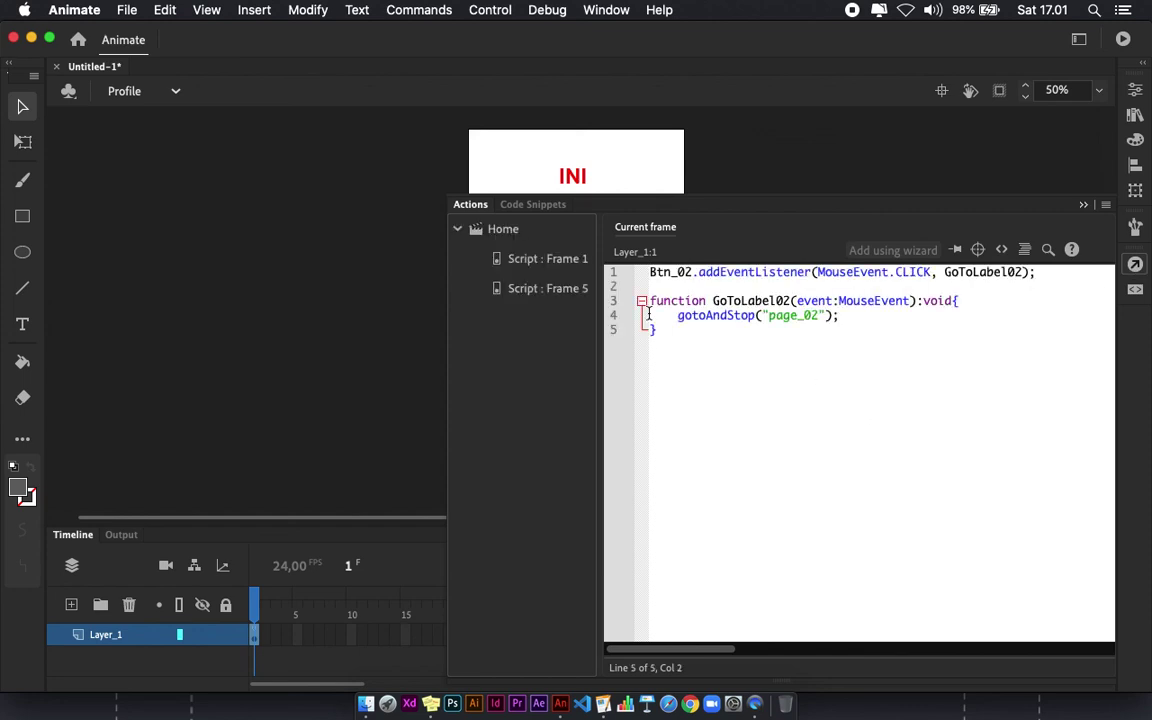
pyautogui.moveTo(691, 273); pyautogui.dragTo(677, 271)
pyautogui.write('Home')
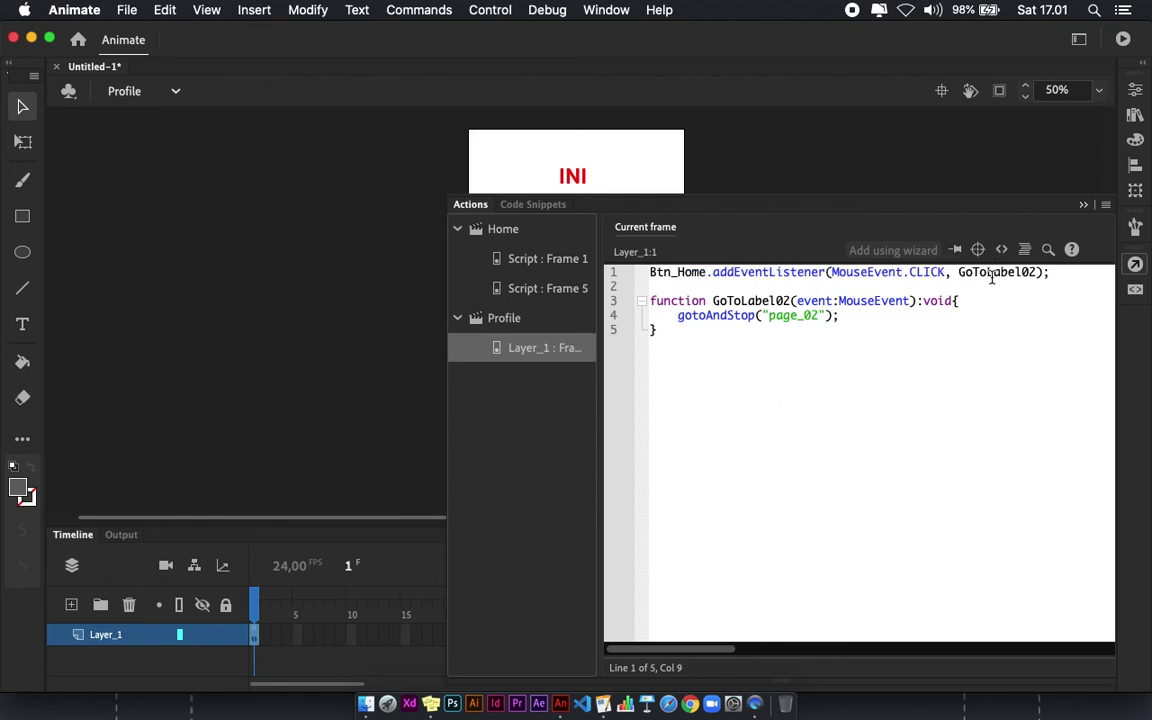
# Rename the handler to GoToSceneHome in both the Btn_Home listener and the function definition of the Profile scene's script
pyautogui.moveTo(1039, 272); pyautogui.dragTo(988, 272)
pyautogui.write('SceneHome')
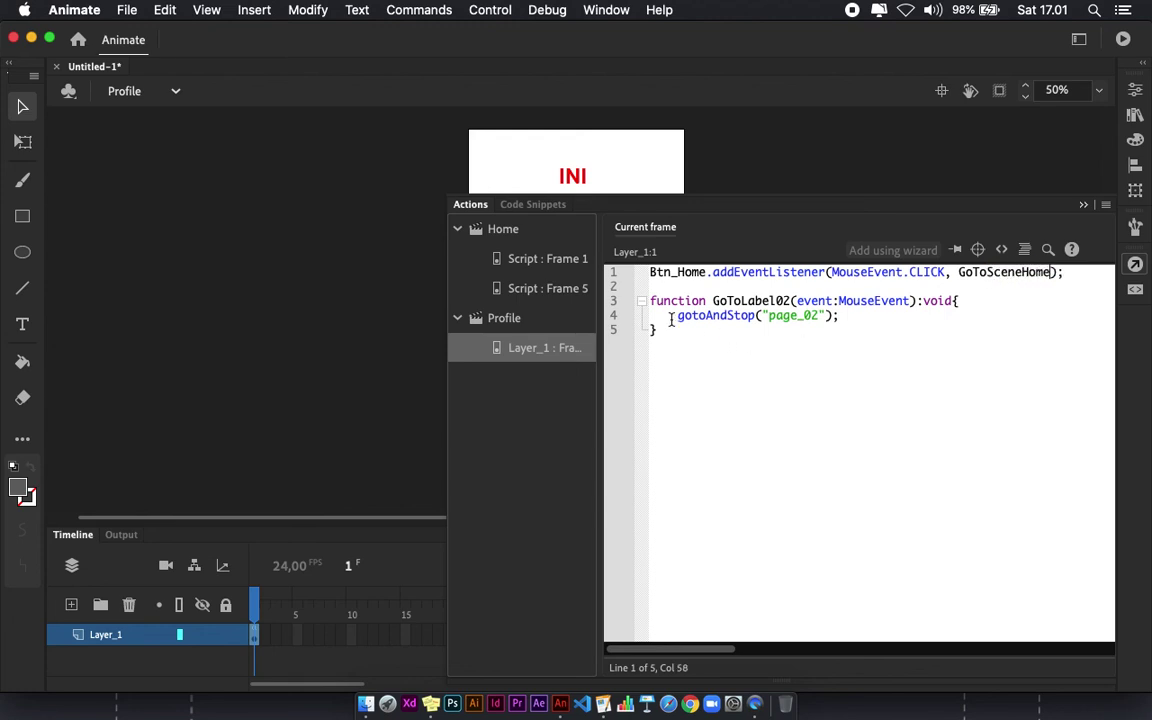
pyautogui.moveTo(789, 301); pyautogui.dragTo(741, 303)
pyautogui.write('Scen')
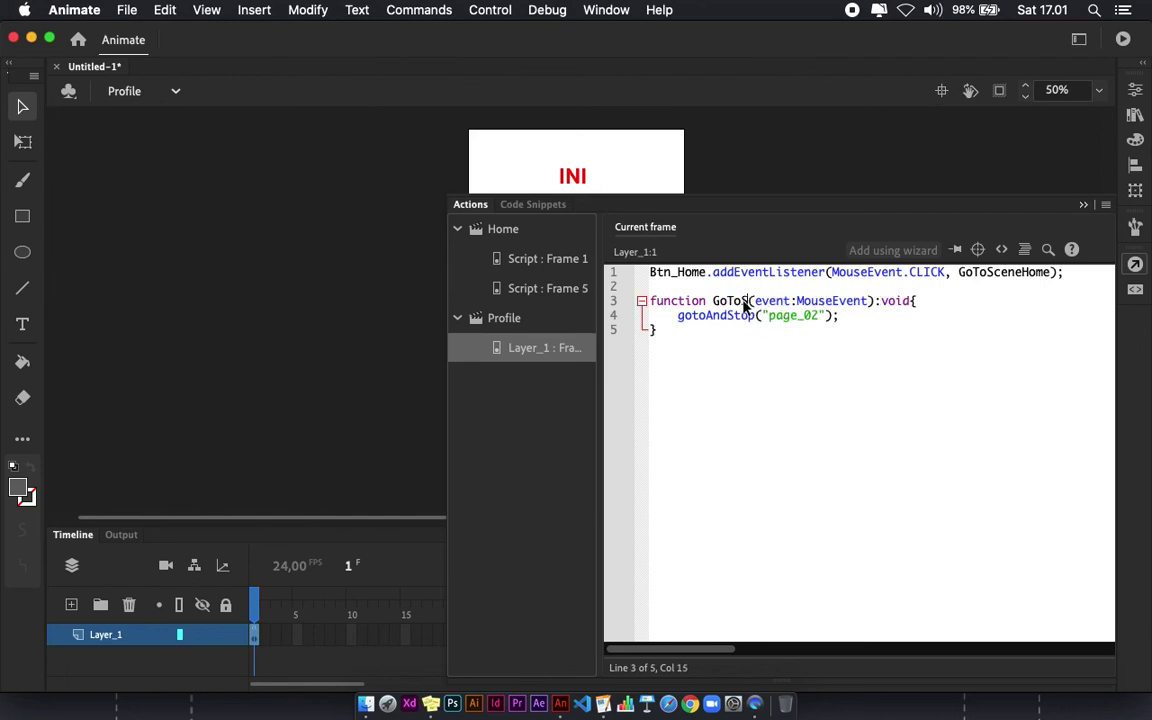
pyautogui.write('eHome')
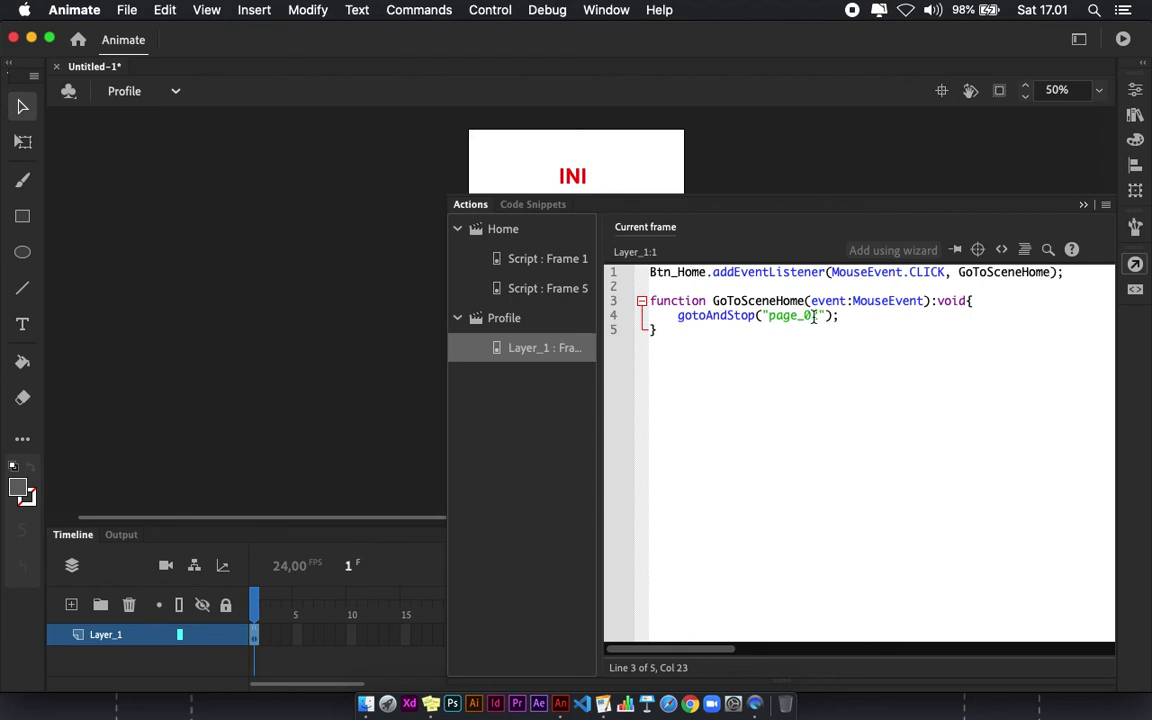
# Replace the "page_02" argument of gotoAndStop in GoToSceneHome with 1, "Home"
pyautogui.moveTo(815, 315); pyautogui.dragTo(773, 314)
pyautogui.press('BackSpace')
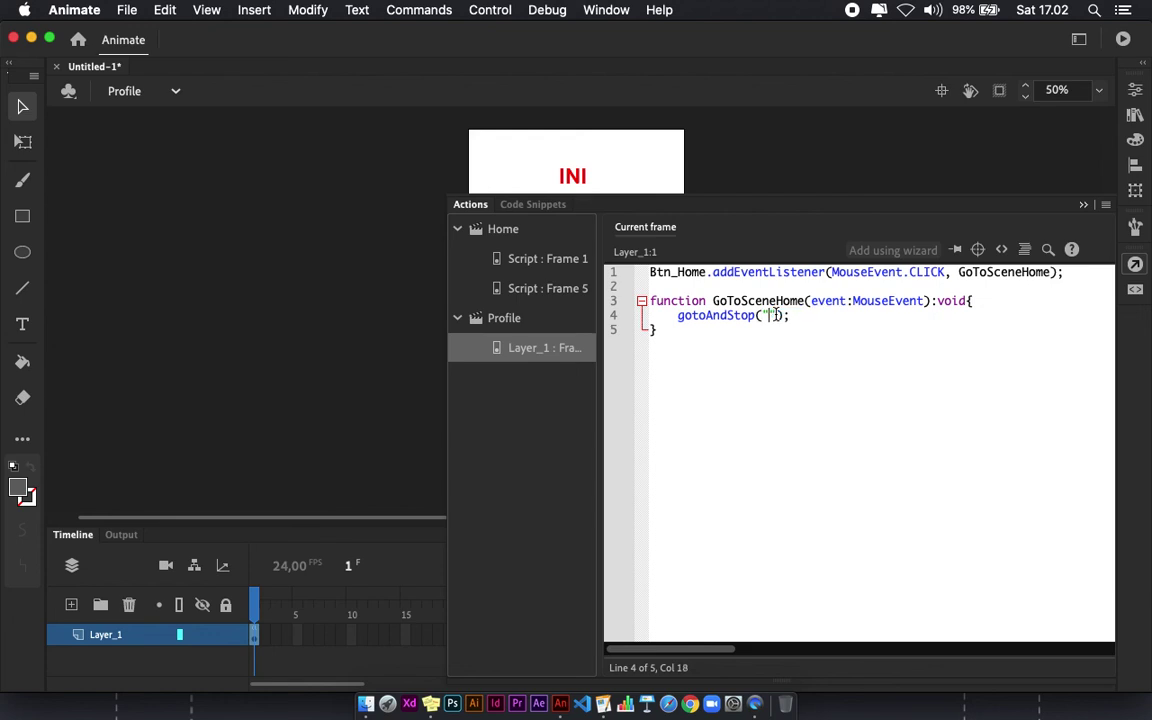
pyautogui.write('Home')
pyautogui.press('Left')
pyautogui.press('Left')
pyautogui.press('Left')
pyautogui.press('Left')
pyautogui.press('Left')
pyautogui.write('1,')
pyautogui.click(848, 372)
# Test the movie by trying the 02, 01, Profile and HOME buttons in turn
pyautogui.press('super+Return')
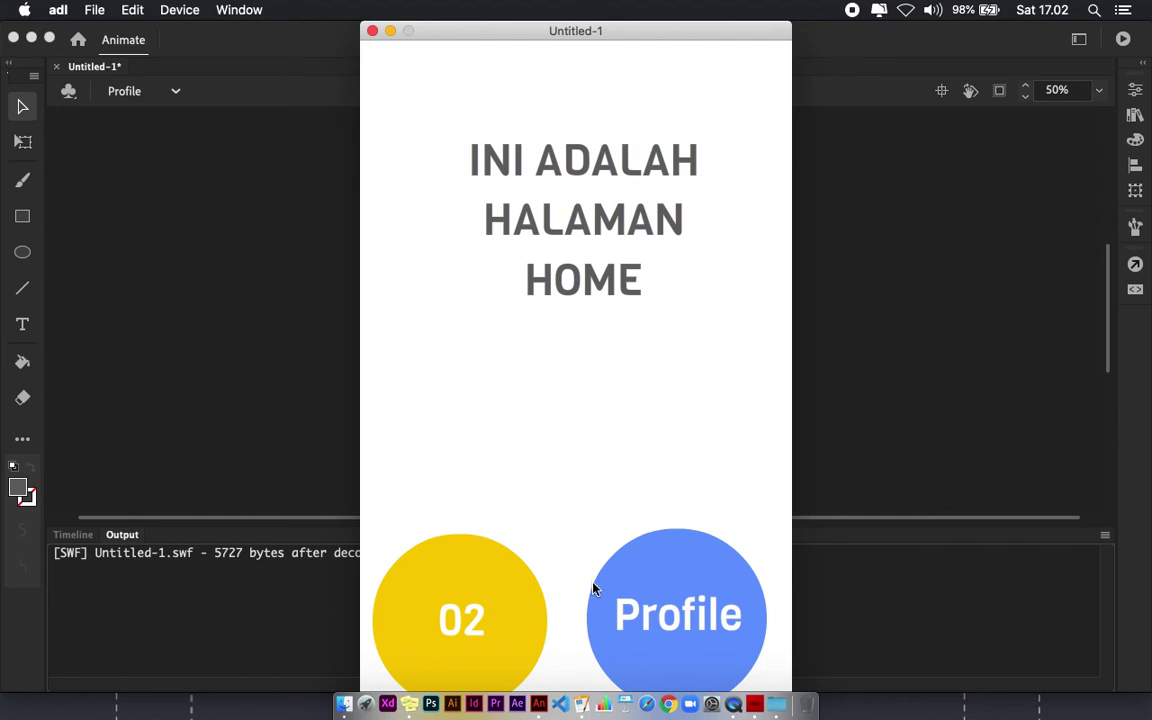
pyautogui.click(484, 604)
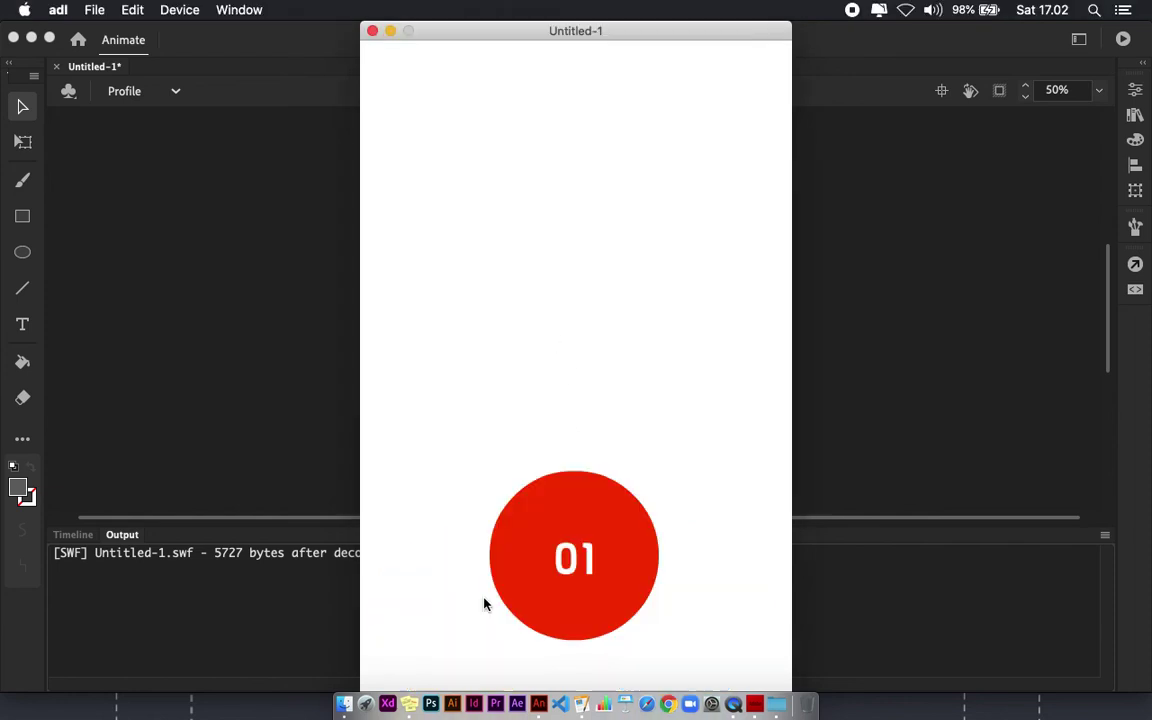
pyautogui.click(591, 568)
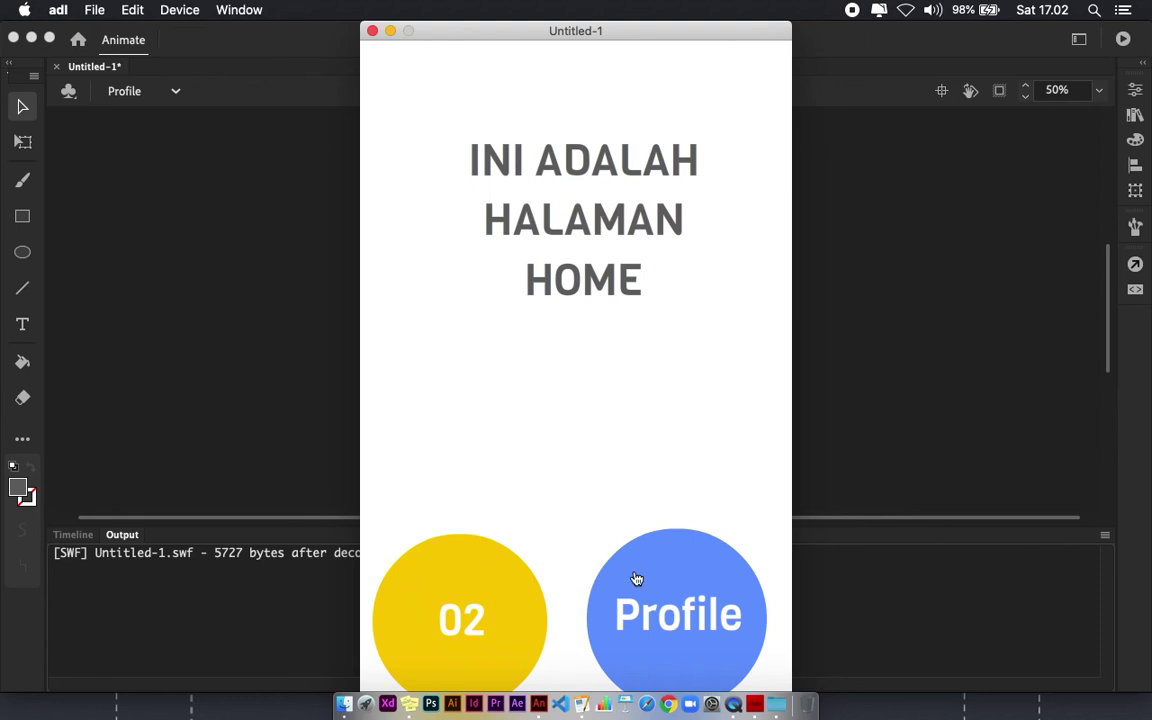
pyautogui.click(661, 604)
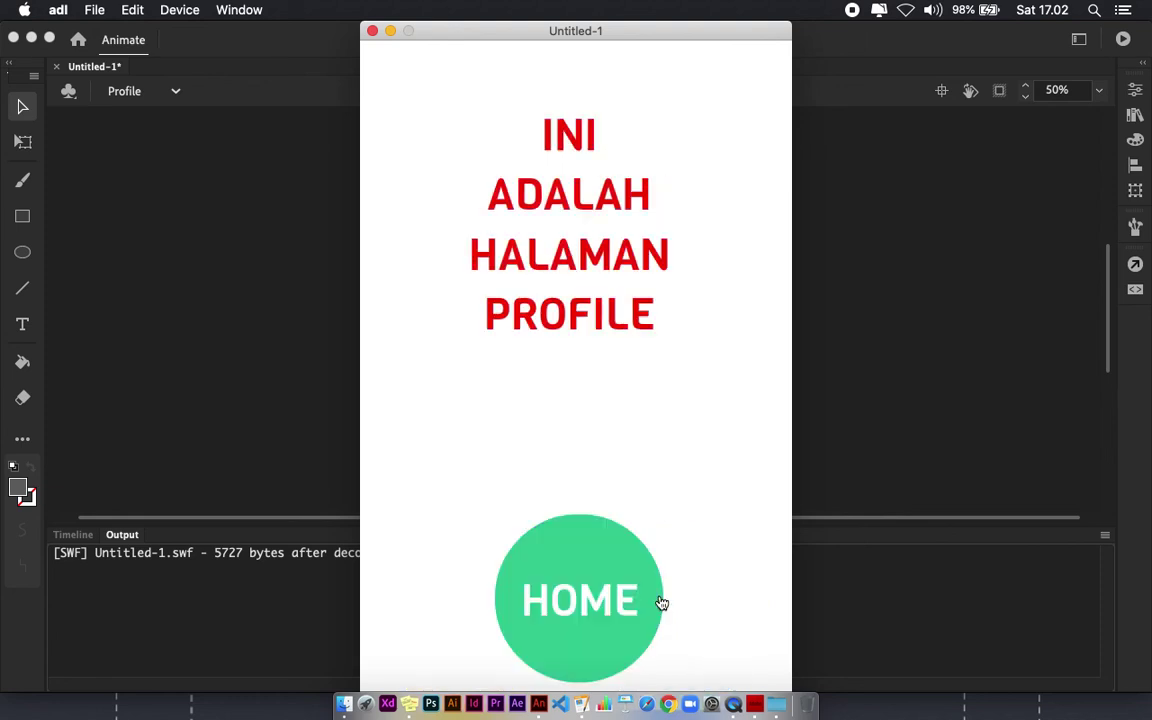
pyautogui.click(616, 565)
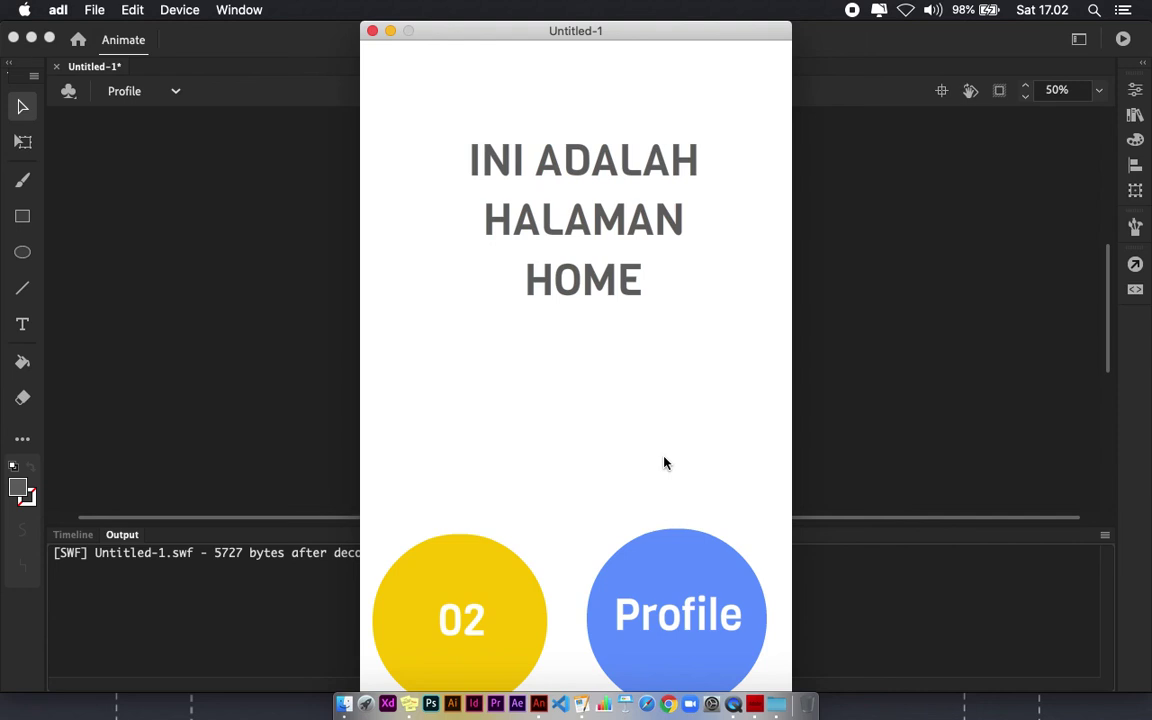